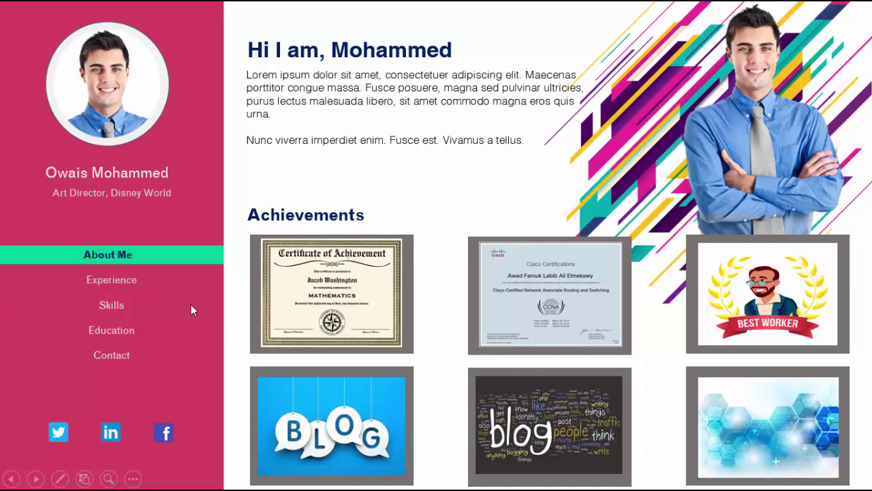
# - Preview the About Me and Experience slides of the finished CV in the running slideshow
pyautogui.click(235, 320)
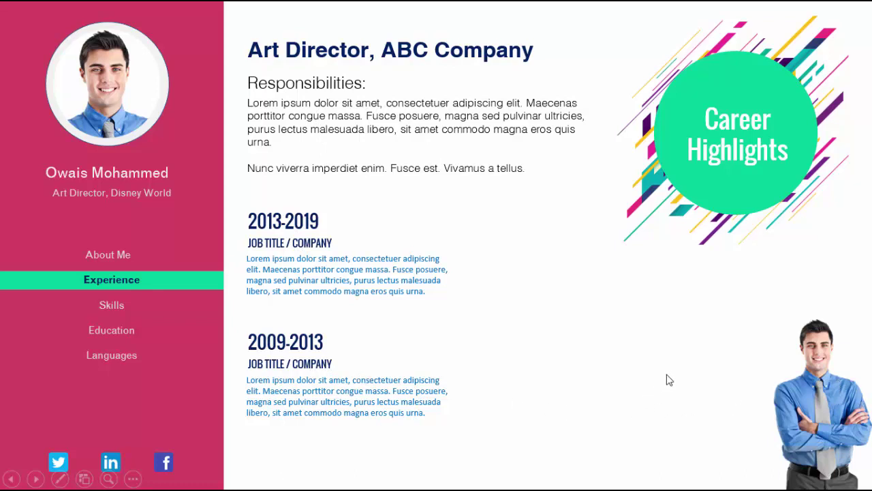
pyautogui.click(696, 376)
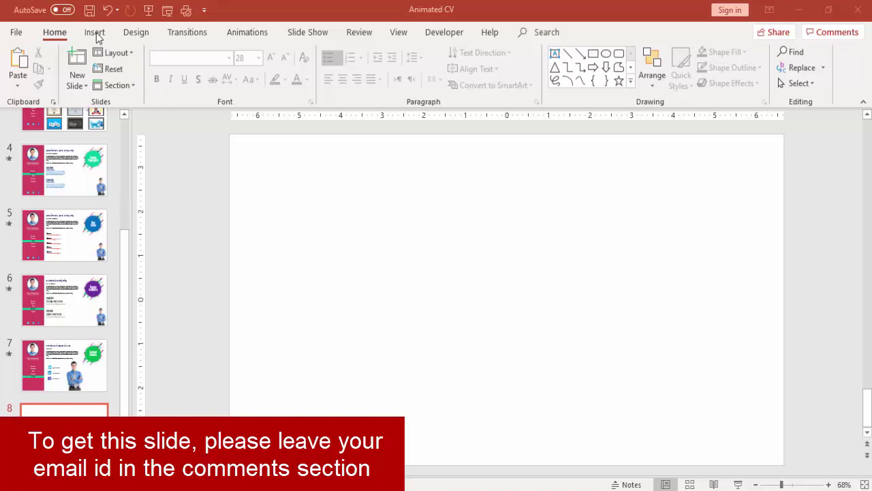
# - Draw a full-height rectangle about 7.5" by 3.52" along the left edge of blank slide 8
pyautogui.click(96, 33)
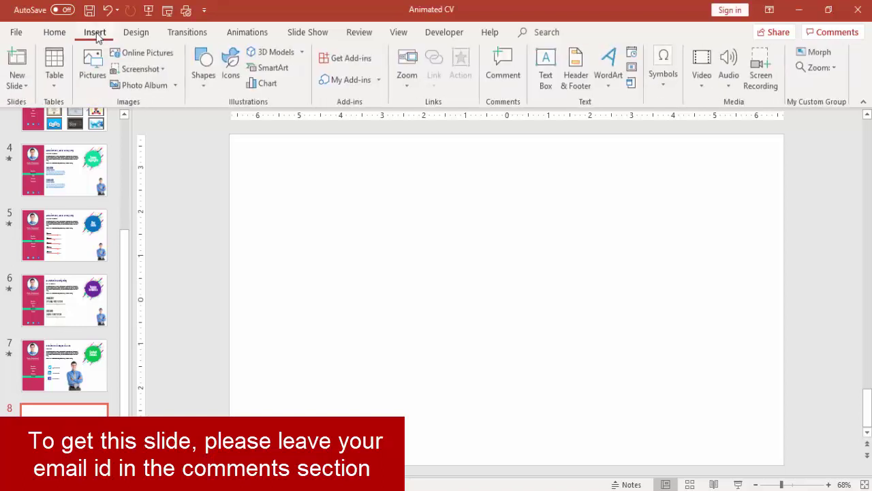
pyautogui.click(208, 89)
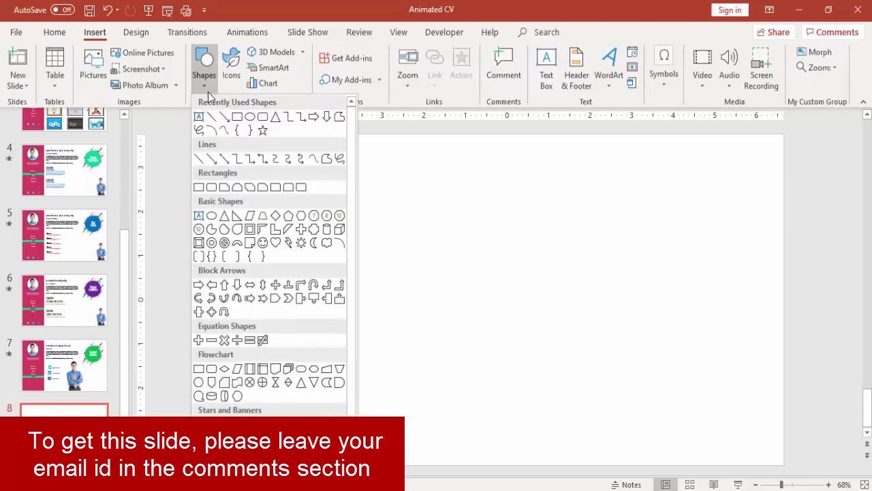
pyautogui.click(199, 188)
pyautogui.moveTo(230, 134); pyautogui.dragTo(376, 464)
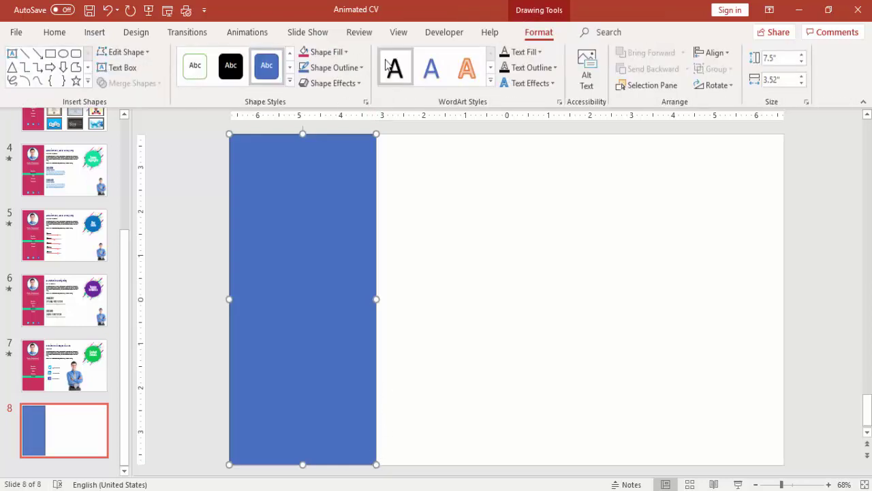
# - Remove the rectangle's outline and fill it with the recently used dark pink colour
pyautogui.click(345, 67)
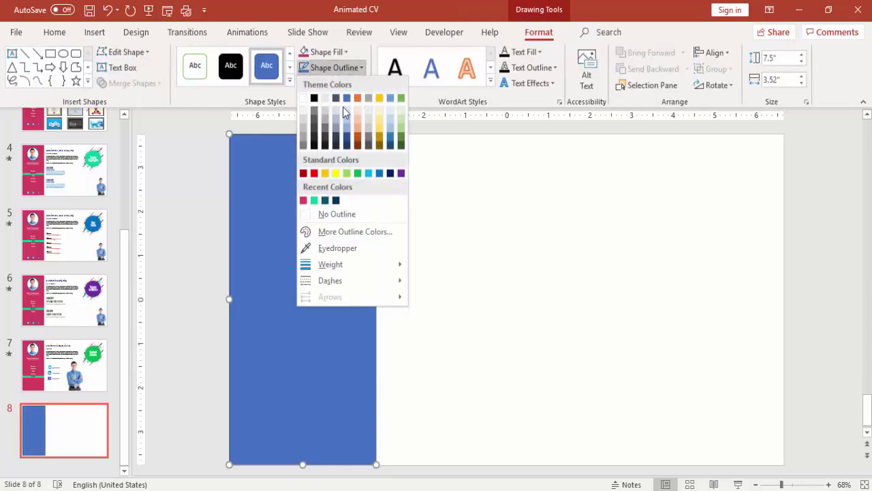
pyautogui.click(339, 217)
pyautogui.click(330, 54)
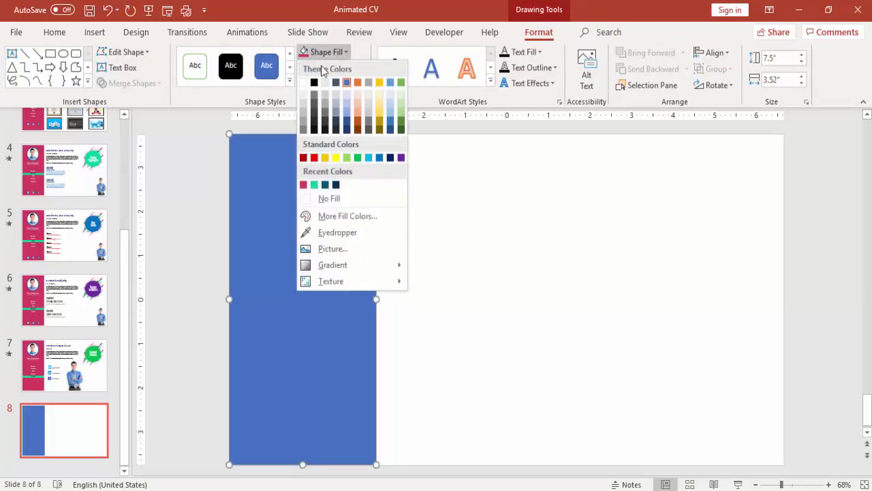
pyautogui.click(304, 185)
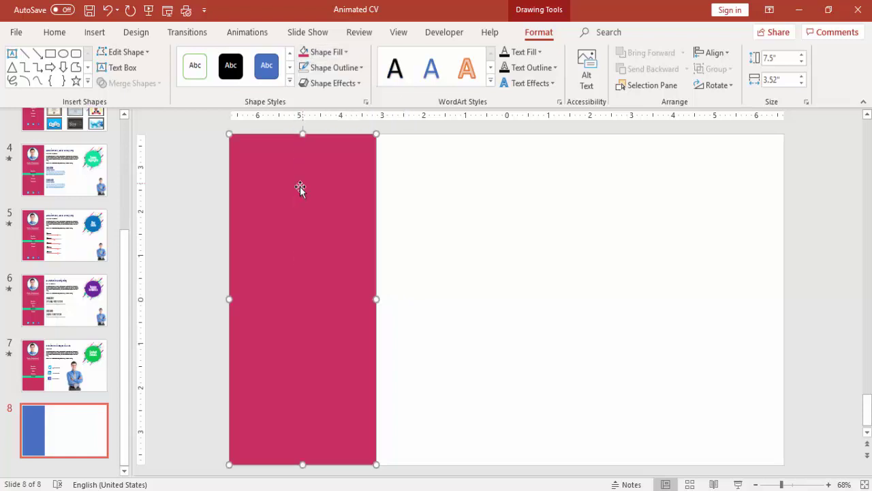
pyautogui.click(208, 223)
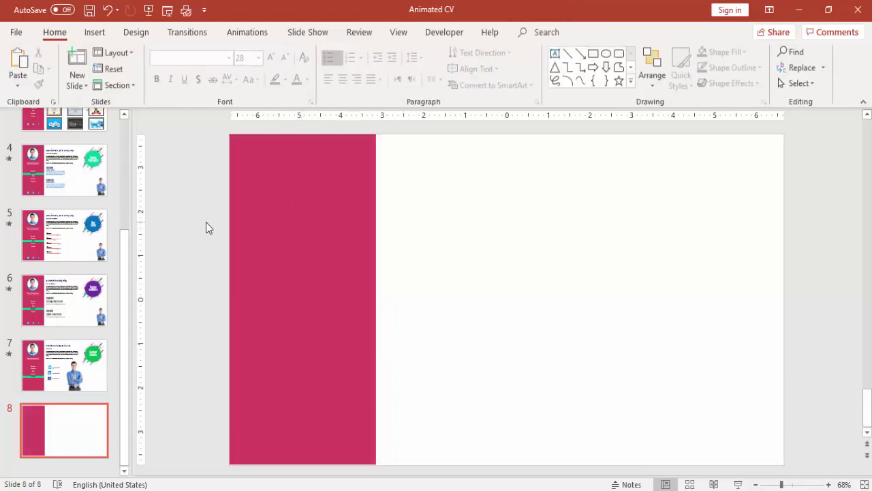
# - Draw a circle about 1.86" in diameter and position it near the top of the pink rectangle
pyautogui.click(95, 34)
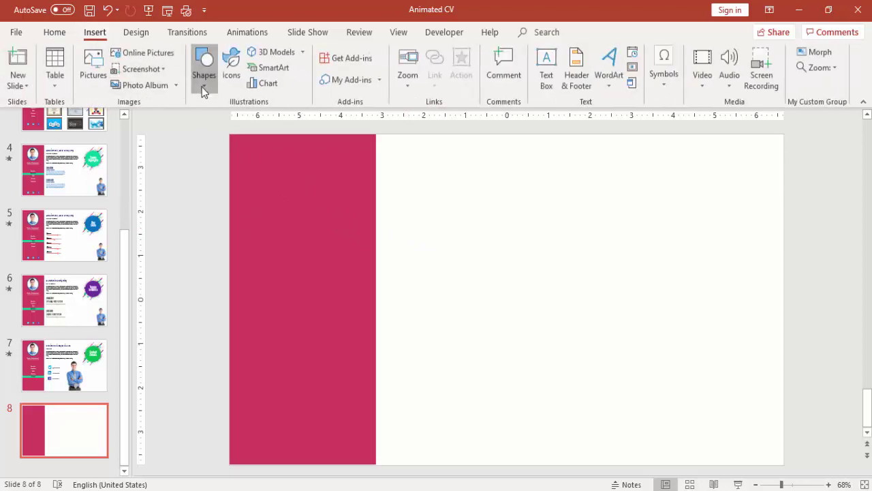
pyautogui.click(202, 86)
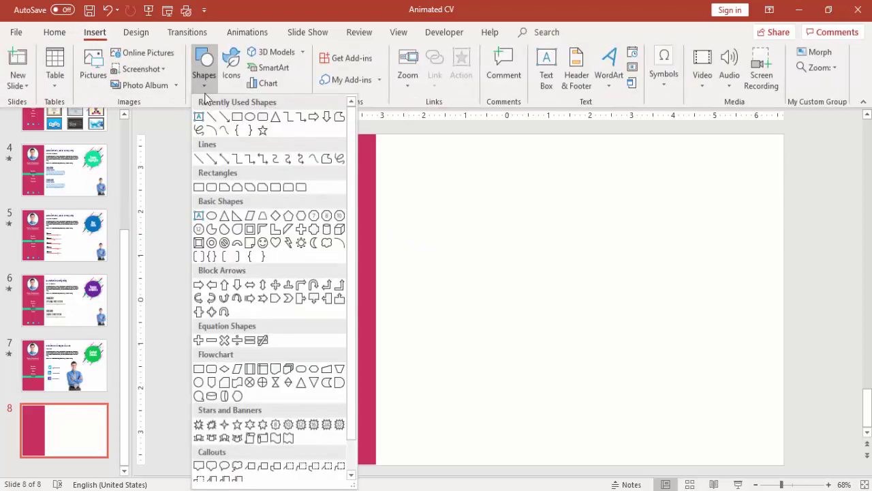
pyautogui.click(211, 218)
pyautogui.moveTo(281, 168); pyautogui.dragTo(341, 247)
pyautogui.moveTo(327, 210)
pyautogui.mouseDown()
pyautogui.moveTo(308, 205)
pyautogui.moveTo(308, 196)
pyautogui.mouseUp()
# - Give the circle on the pink rectangle a light outline and a white fill
pyautogui.click(334, 67)
pyautogui.click(303, 112)
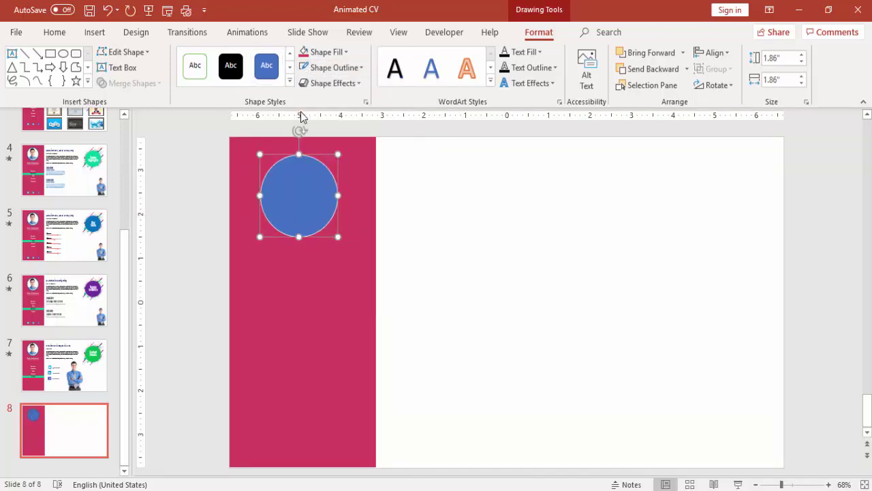
pyautogui.click(327, 52)
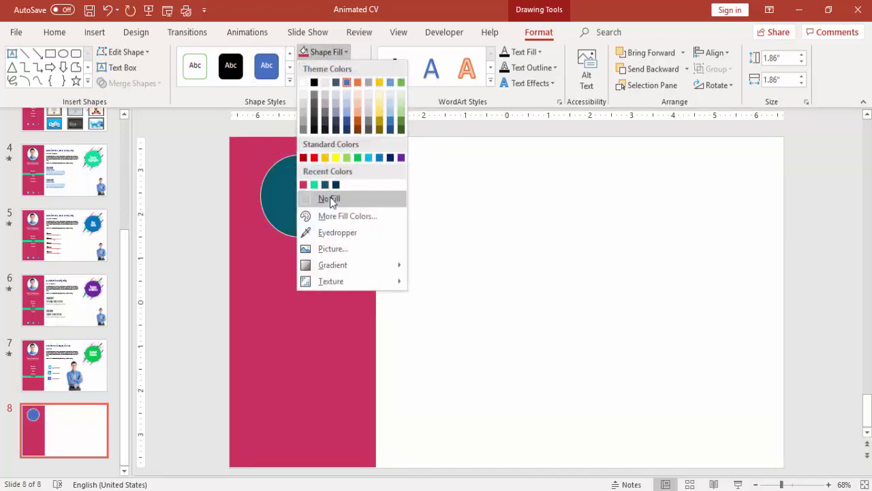
pyautogui.click(303, 81)
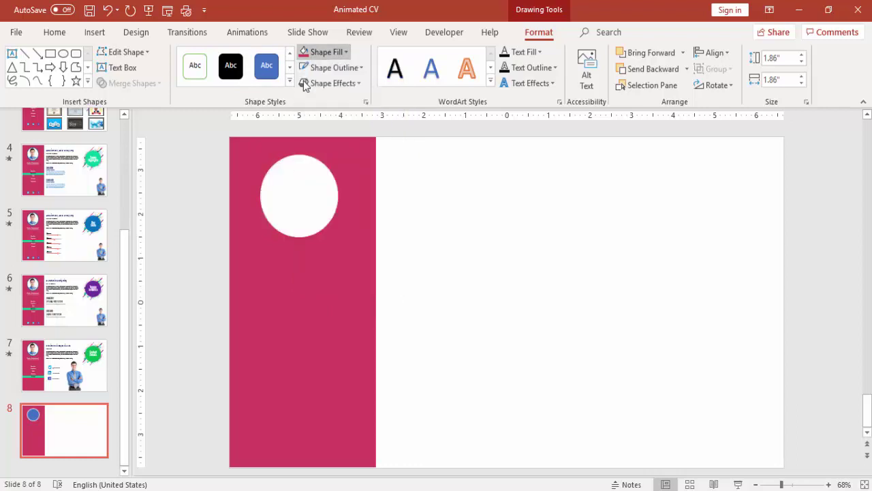
pyautogui.click(450, 193)
pyautogui.click(324, 186)
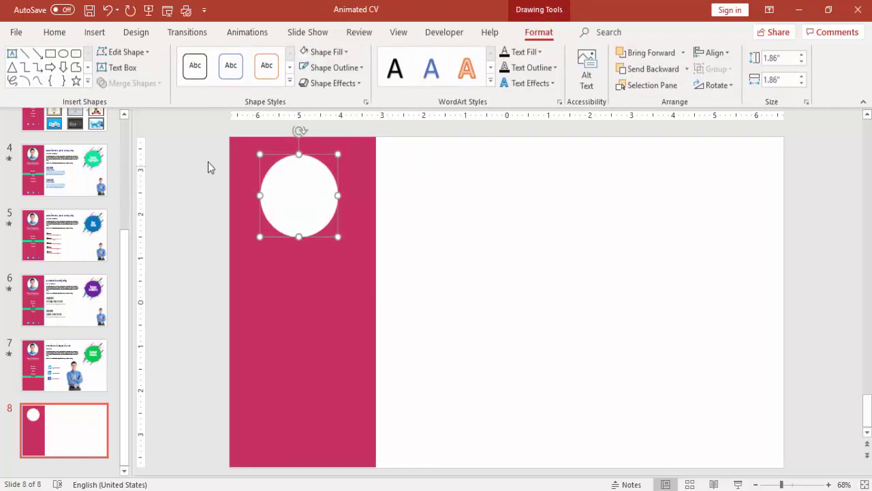
pyautogui.click(166, 133)
# - Insert the man's portrait photo from the Bacground images folder and place it below the white circle at about 2.57" by 2.51"
pyautogui.click(93, 34)
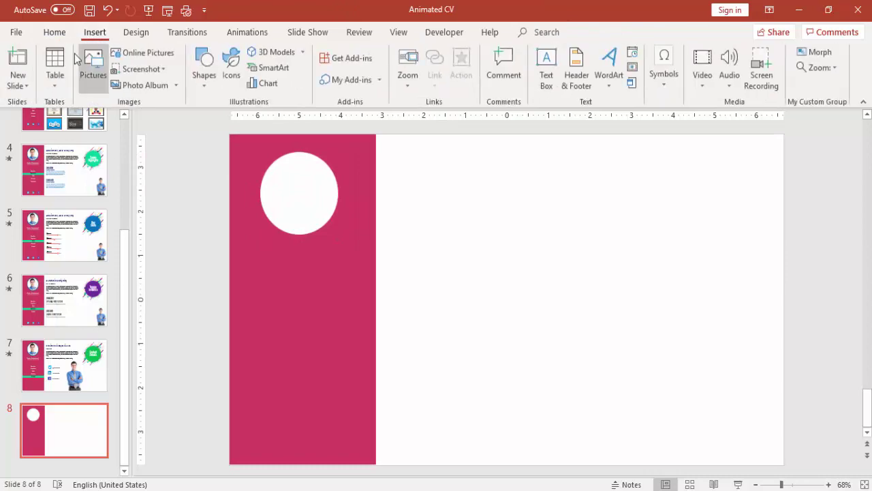
pyautogui.click(96, 72)
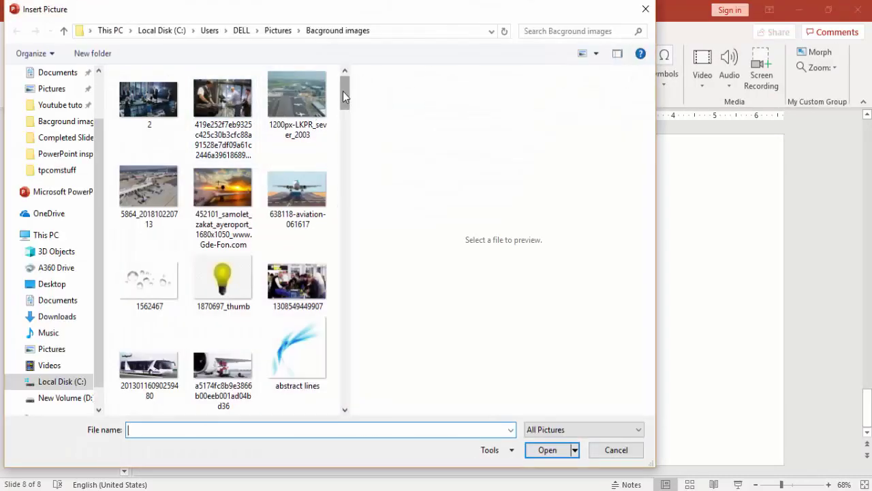
pyautogui.moveTo(343, 91); pyautogui.dragTo(322, 237)
pyautogui.click(291, 212)
pyautogui.click(553, 451)
pyautogui.moveTo(496, 309); pyautogui.dragTo(293, 304)
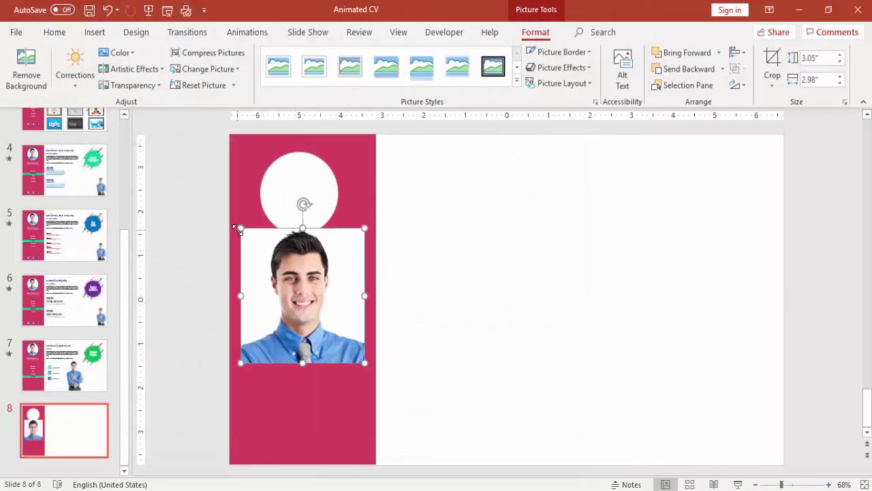
pyautogui.moveTo(241, 229); pyautogui.dragTo(259, 250)
pyautogui.moveTo(322, 303); pyautogui.dragTo(323, 304)
# - Crop the portrait photo to an oval, shrink it to about 1.61" by 1.57" and centre it on the white circle
pyautogui.click(778, 90)
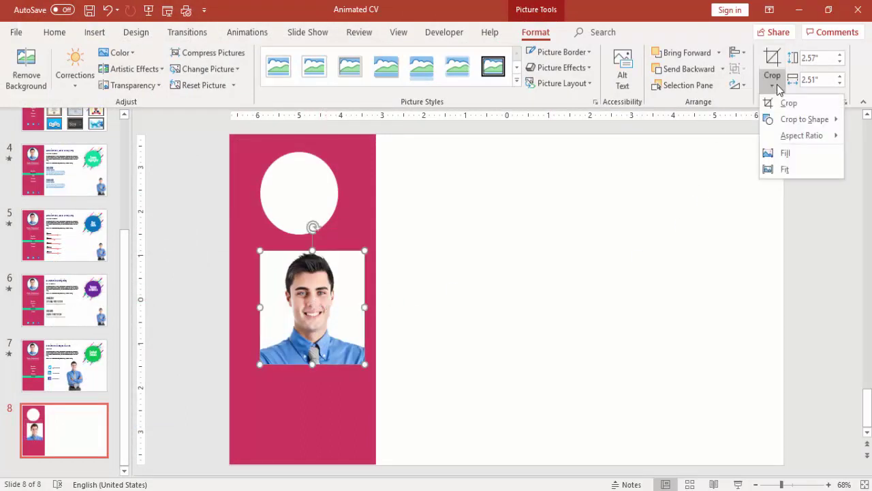
pyautogui.moveTo(794, 124)
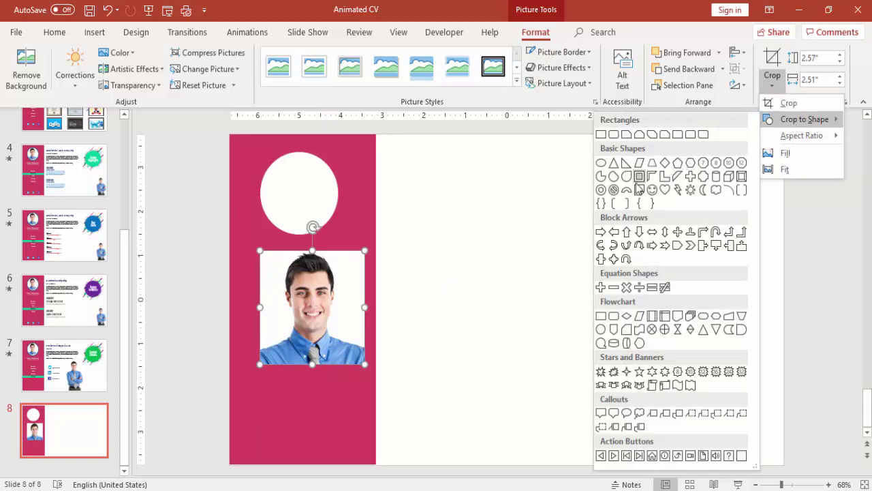
pyautogui.click(601, 164)
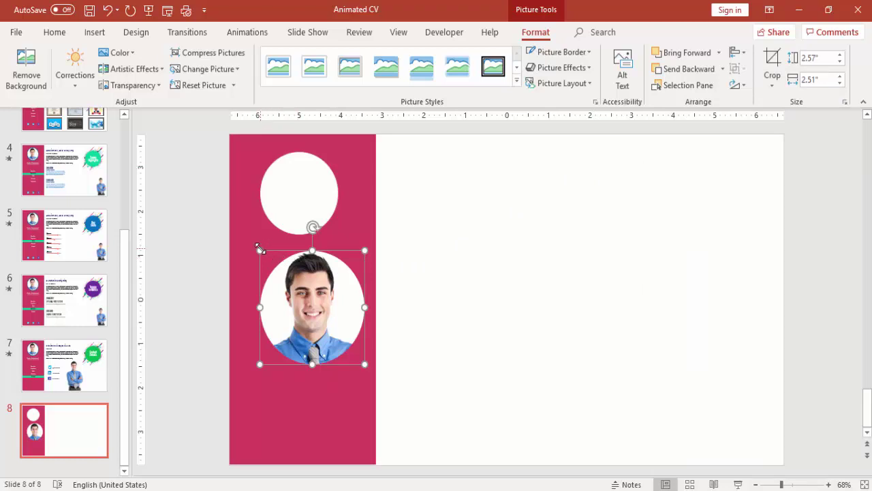
pyautogui.moveTo(259, 250); pyautogui.dragTo(298, 293)
pyautogui.moveTo(327, 331); pyautogui.dragTo(304, 196)
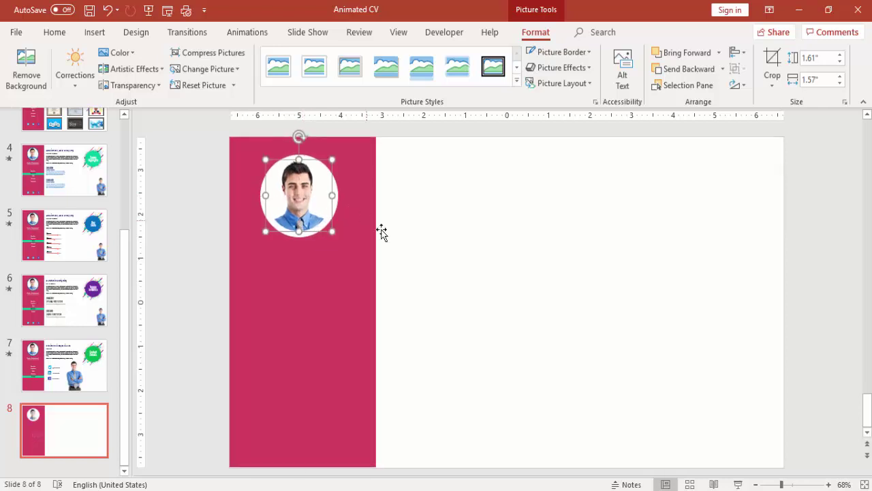
pyautogui.click(442, 238)
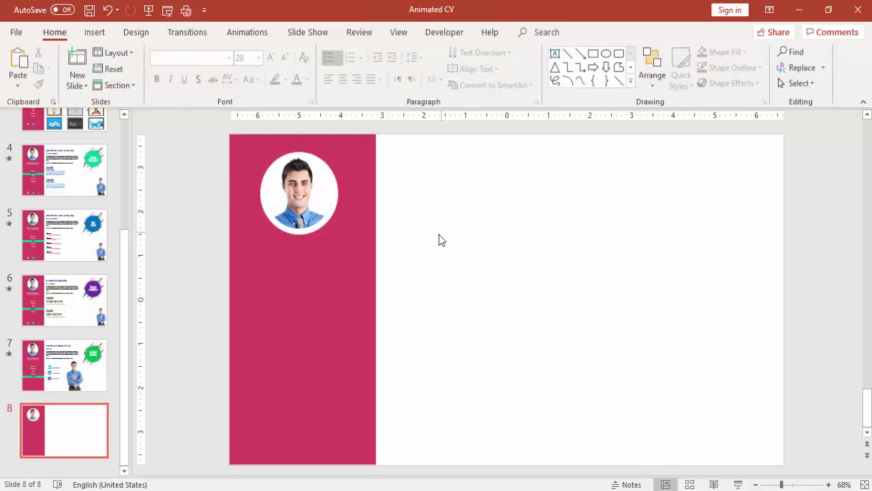
# - Add a text box reading "About Me" on the pink rectangle below the portrait
pyautogui.click(94, 34)
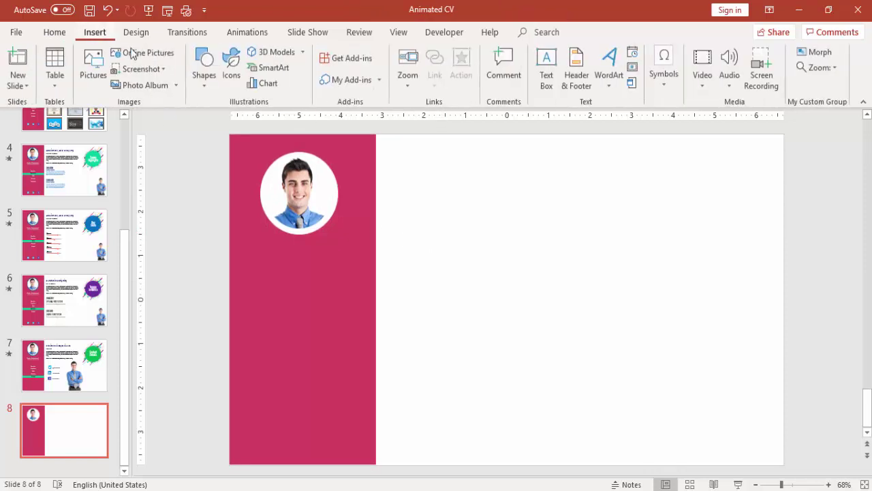
pyautogui.click(547, 71)
pyautogui.moveTo(249, 300)
pyautogui.mouseDown()
pyautogui.moveTo(276, 316)
pyautogui.moveTo(369, 315)
pyautogui.mouseUp()
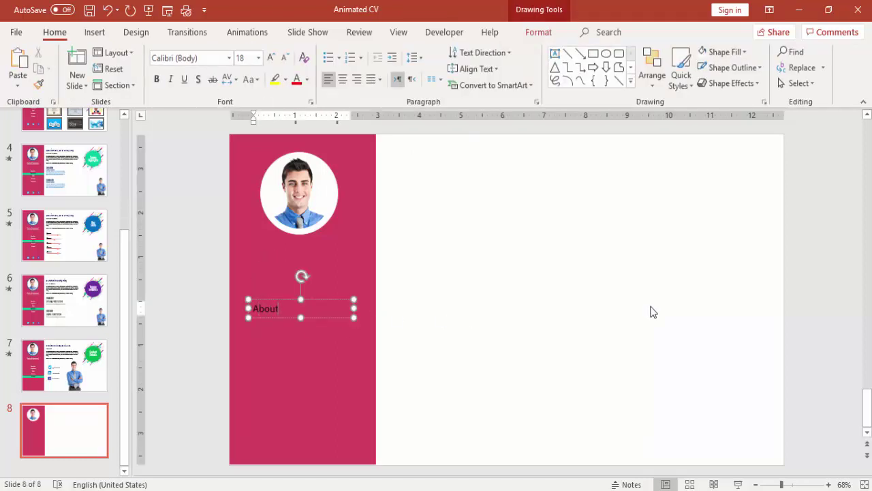
pyautogui.write('About ME')
# - Format the "About Me" text in white Helvetica at 16 pt with centred alignment
pyautogui.click(320, 299)
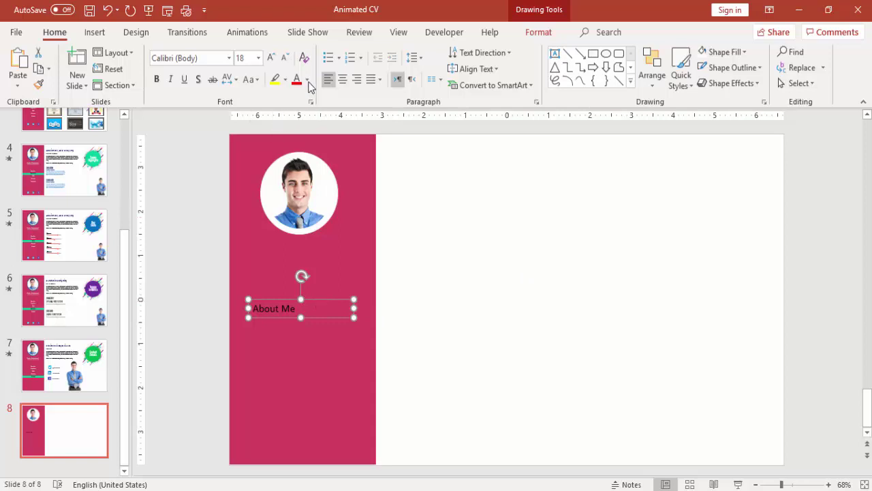
pyautogui.click(307, 79)
pyautogui.click(296, 124)
pyautogui.click(211, 61)
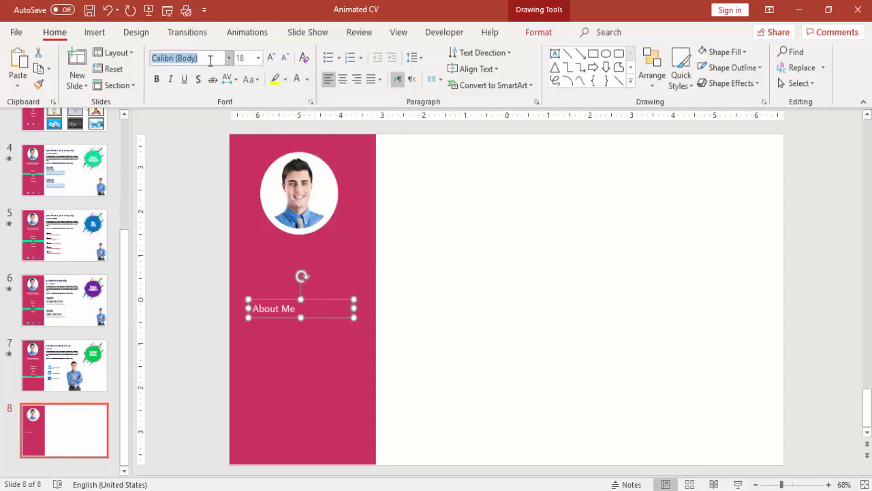
pyautogui.write('Helvetica')
pyautogui.press('Return')
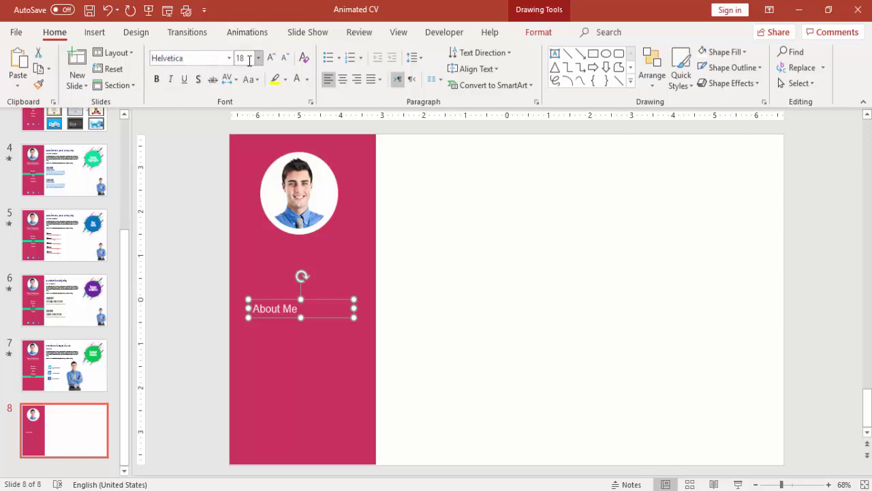
pyautogui.click(284, 57)
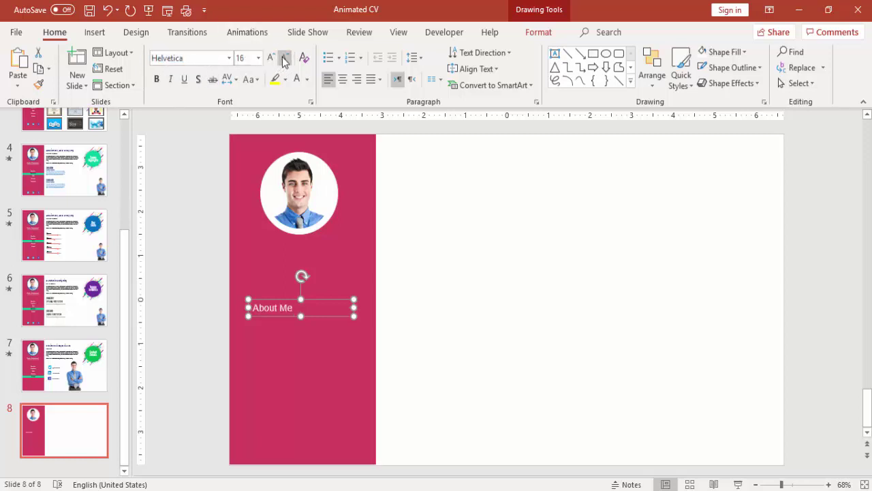
pyautogui.click(342, 80)
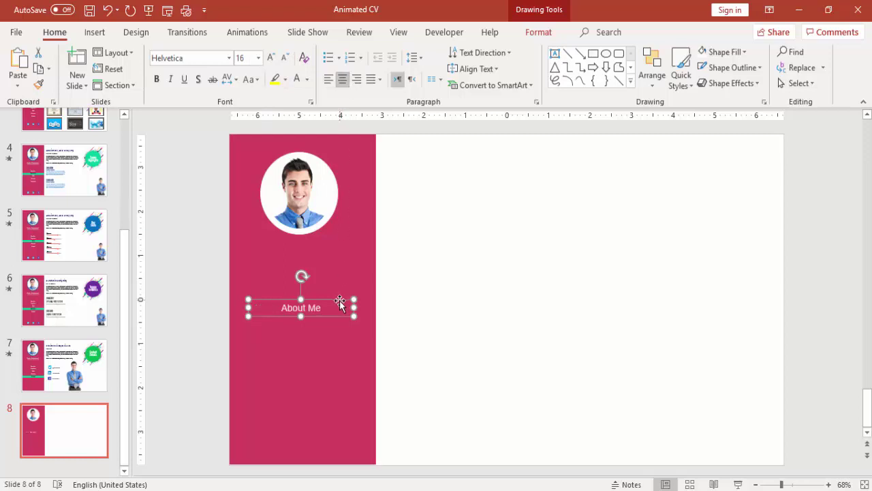
# - Duplicate the "About Me" text box directly below the original and change the copy's text to "Education"
pyautogui.moveTo(338, 300)
pyautogui.mouseDown()
pyautogui.moveTo(350, 302)
pyautogui.moveTo(343, 311)
pyautogui.mouseUp()
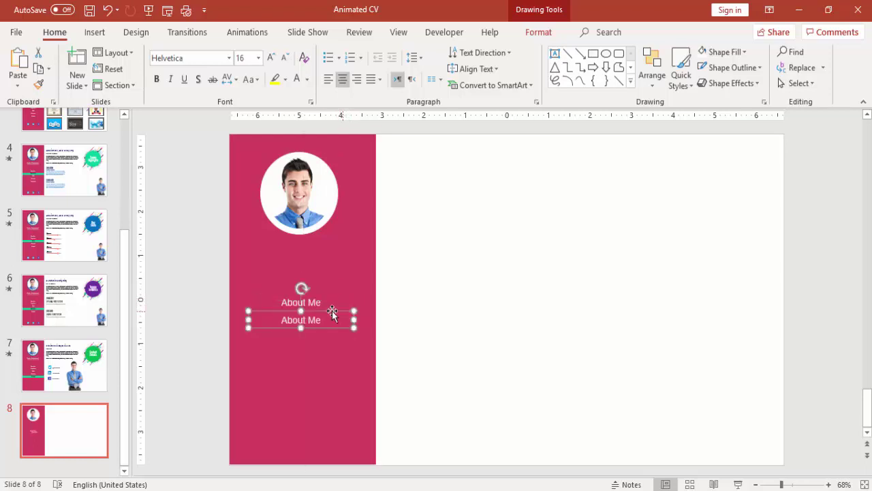
pyautogui.tripleClick(287, 321)
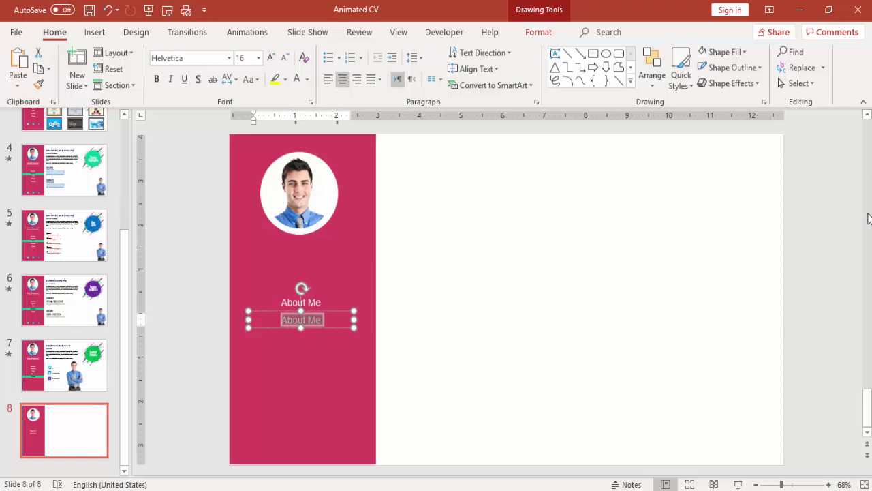
pyautogui.write('Educatio')
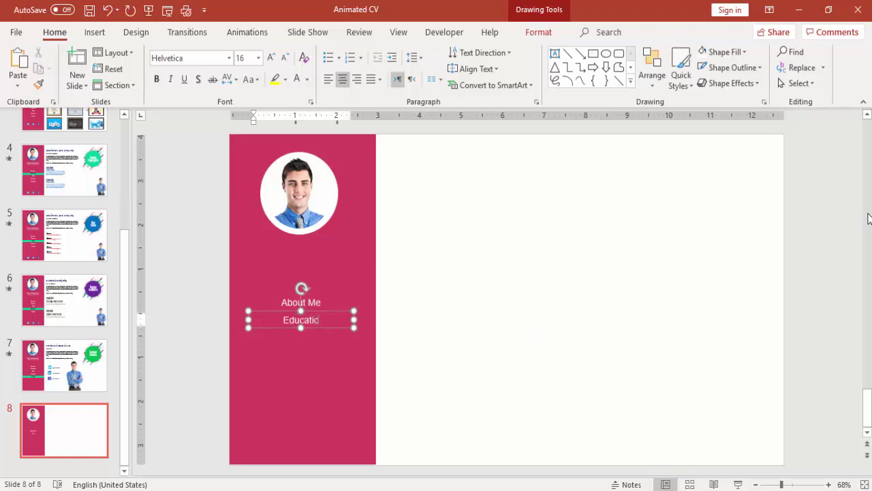
pyautogui.write('n')
# - Check the order of the sidebar menu entries on slide 7 and return to slide 8
pyautogui.click(95, 366)
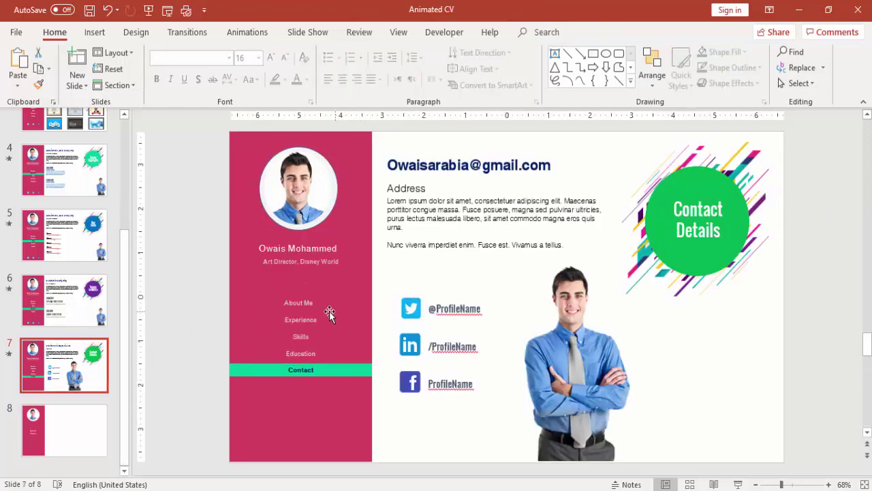
pyautogui.click(81, 419)
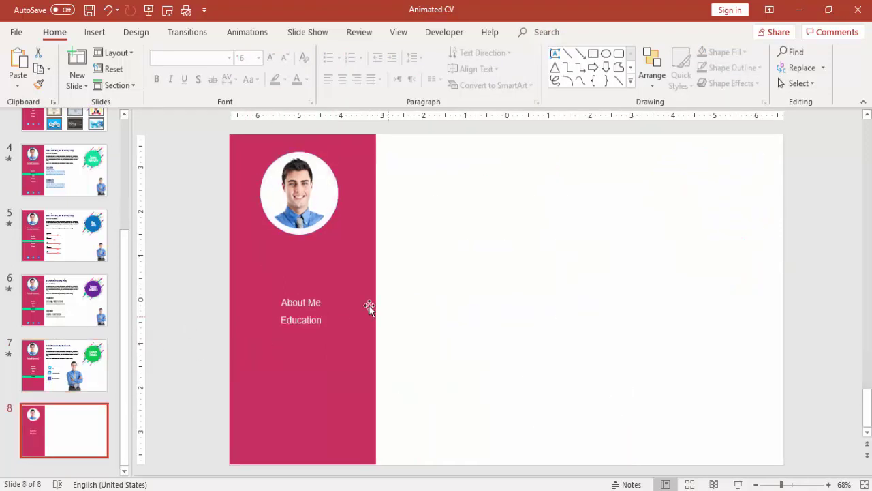
# - Replace the sidebar's "Education" text with "Experience"
pyautogui.doubleClick(292, 323)
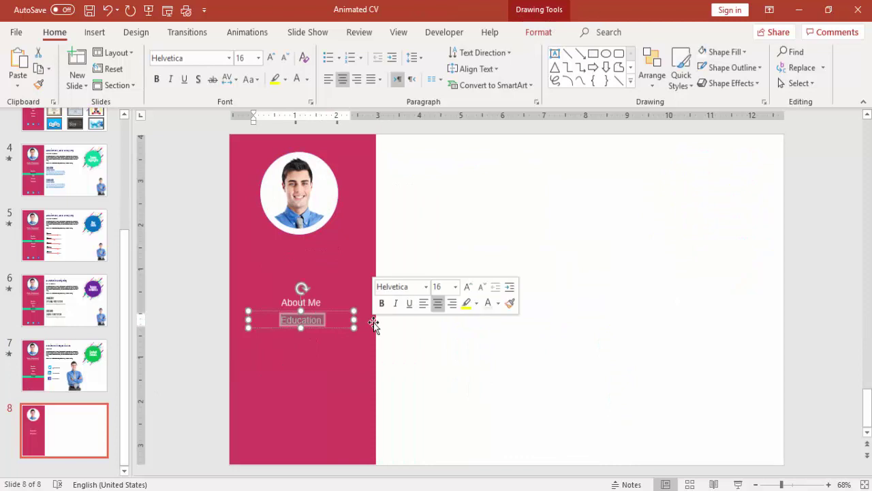
pyautogui.press('BackSpace')
pyautogui.write('Experi')
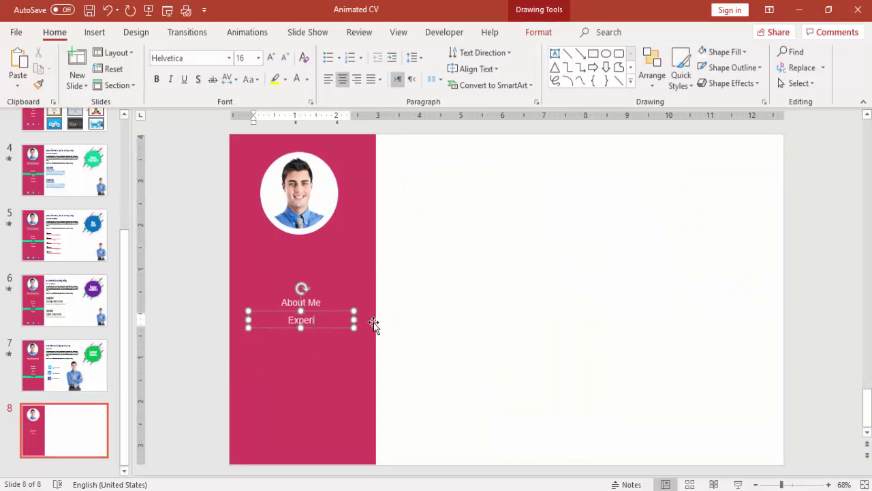
pyautogui.write('ence')
# - Duplicate the "Experience" text box directly below the original and change the copy's text to "Skills"
pyautogui.click(341, 311)
pyautogui.moveTo(341, 310); pyautogui.dragTo(338, 333)
pyautogui.doubleClick(293, 339)
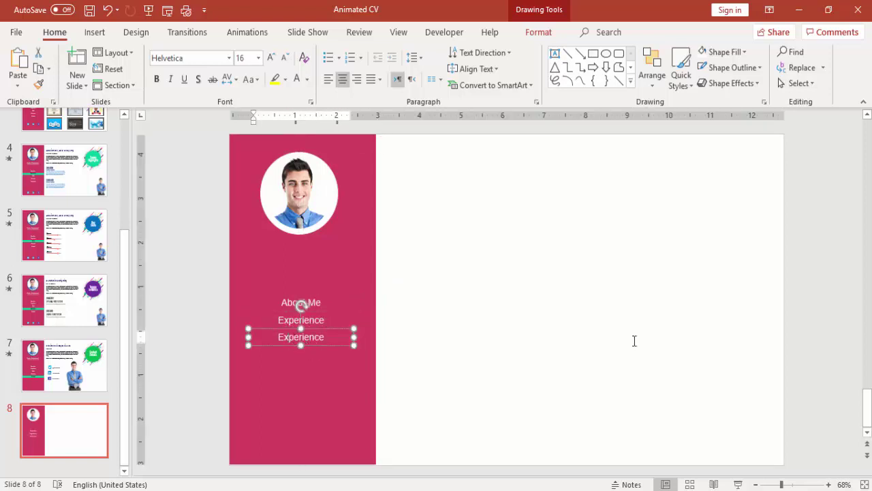
pyautogui.write('Skl')
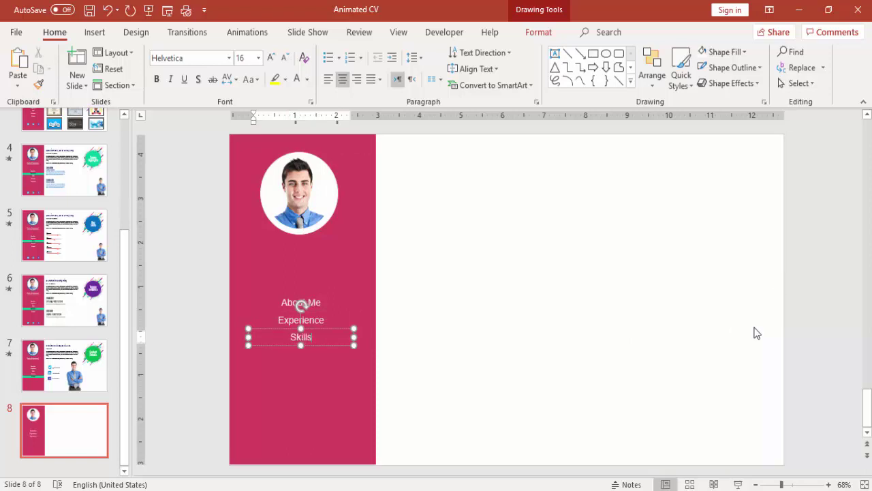
pyautogui.click(483, 396)
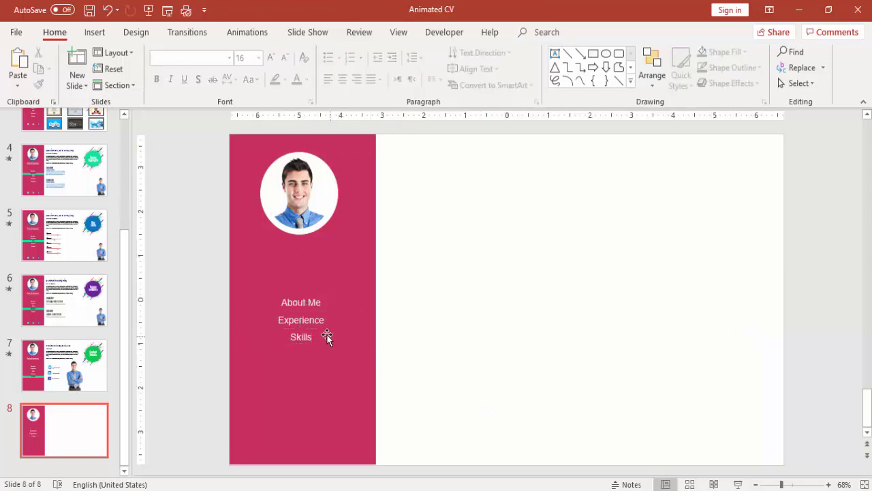
# - Duplicate the "Skills" text box directly below the original and change the copy's text to "Education"
pyautogui.click(327, 335)
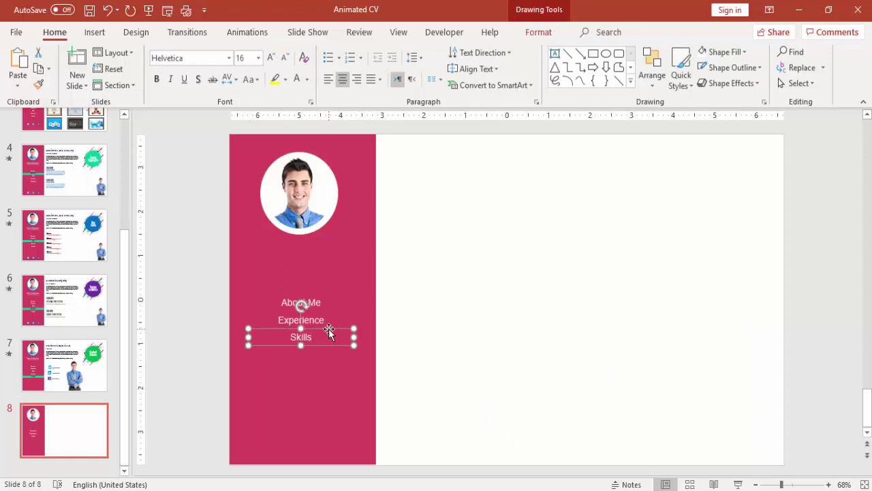
pyautogui.moveTo(329, 329); pyautogui.dragTo(335, 347)
pyautogui.doubleClick(302, 354)
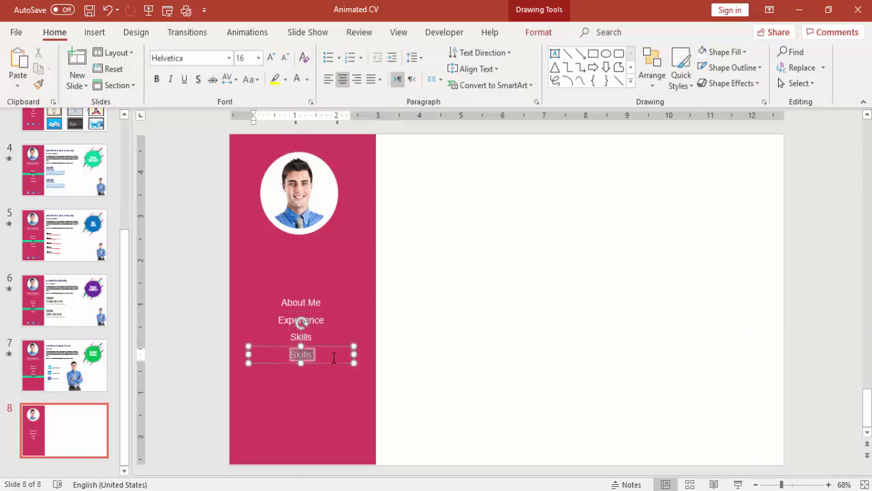
pyautogui.write('Education')
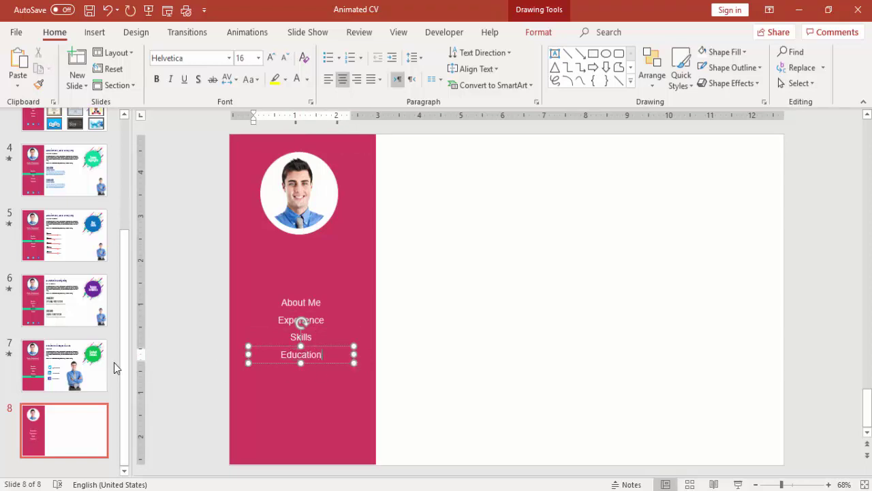
# - Duplicate the "Education" text box directly below the original and change the copy's text to "Contact"
pyautogui.click(342, 345)
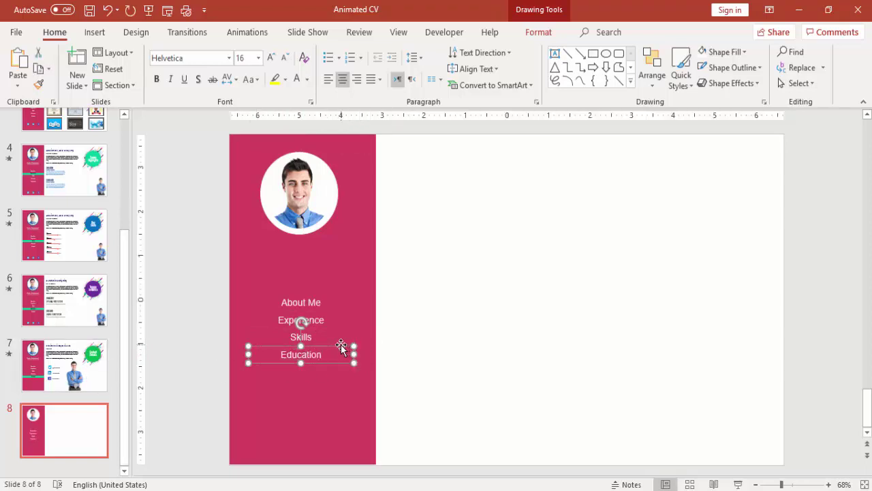
pyautogui.moveTo(341, 346); pyautogui.dragTo(461, 393)
pyautogui.write('Co')
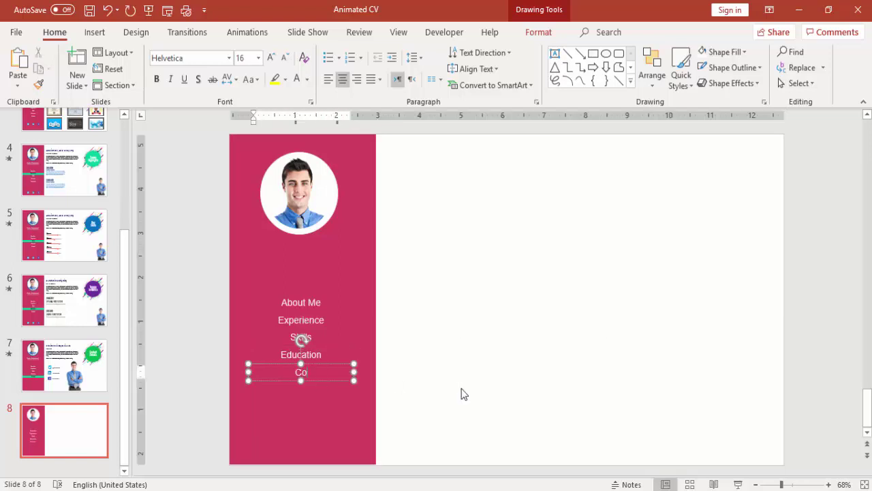
pyautogui.write('ntact')
pyautogui.click(436, 368)
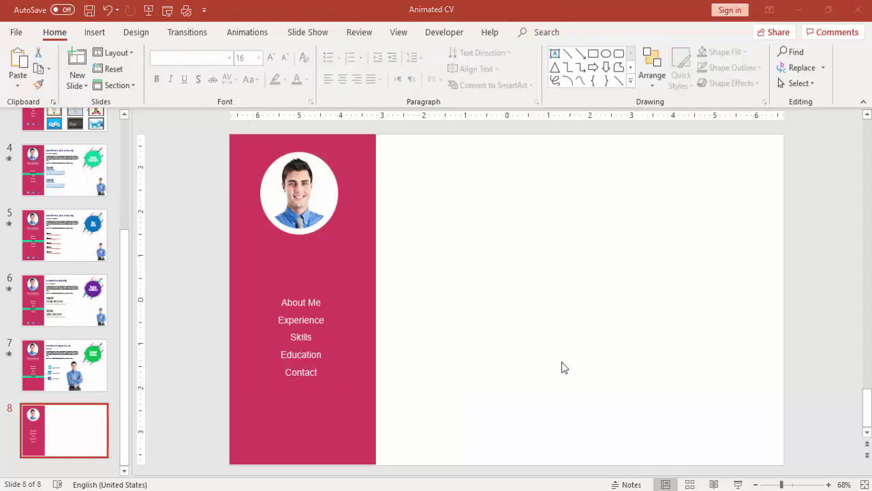
# - Draw a rectangle about 3.52" wide and 0.37" high across the sidebar at "About Me" and send it behind that text
pyautogui.click(96, 33)
pyautogui.click(203, 77)
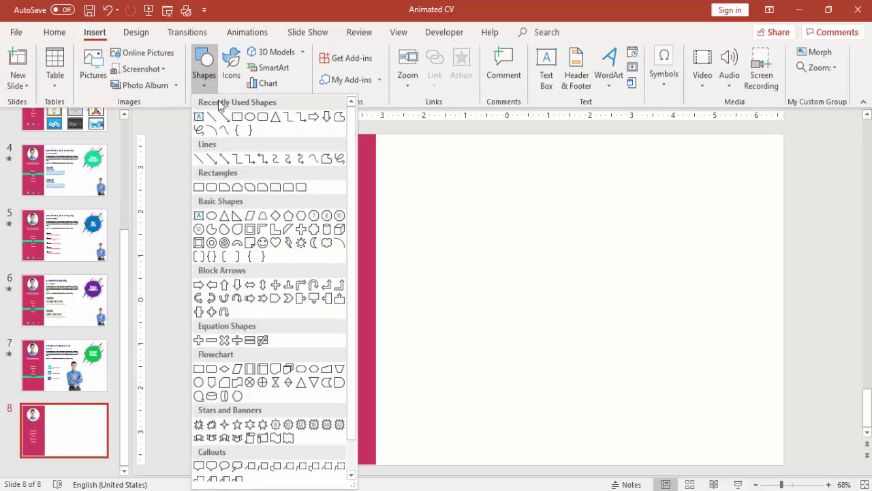
pyautogui.click(235, 118)
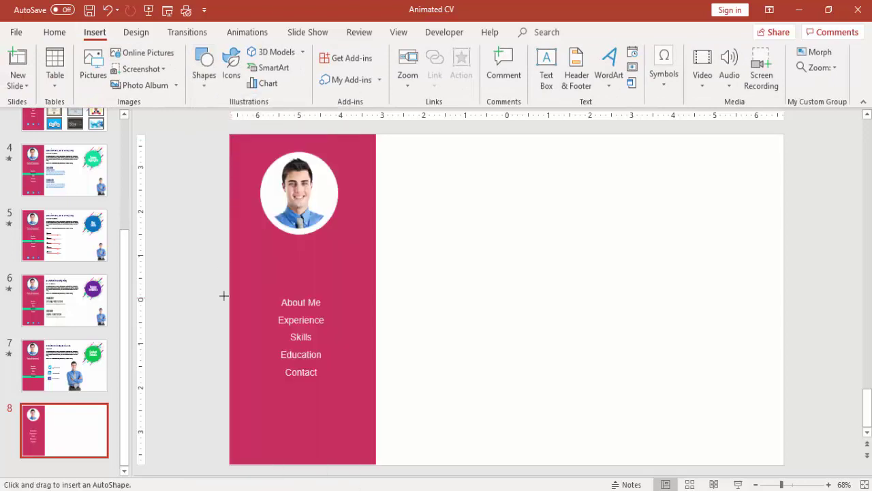
pyautogui.moveTo(228, 291); pyautogui.dragTo(376, 308)
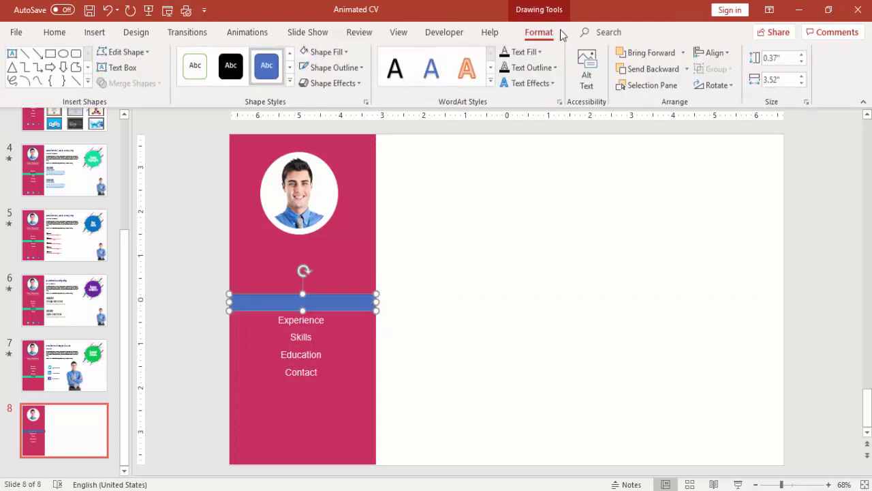
pyautogui.click(657, 69)
# - Remove the outline of the bar behind "About Me" and fill it with the recently used bright green
pyautogui.click(356, 68)
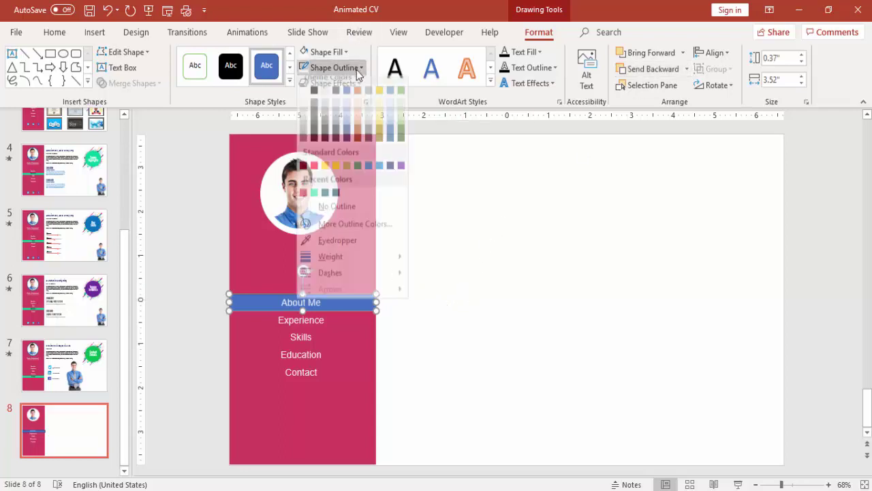
pyautogui.click(340, 213)
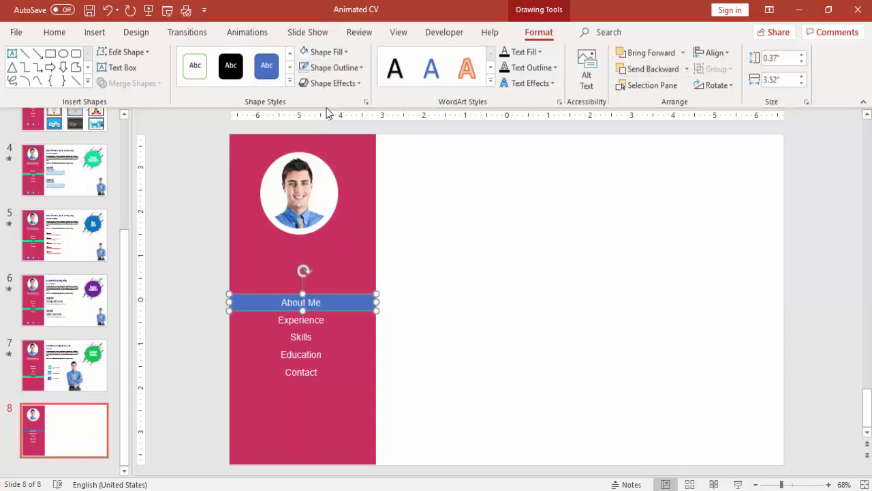
pyautogui.click(323, 52)
pyautogui.click(315, 184)
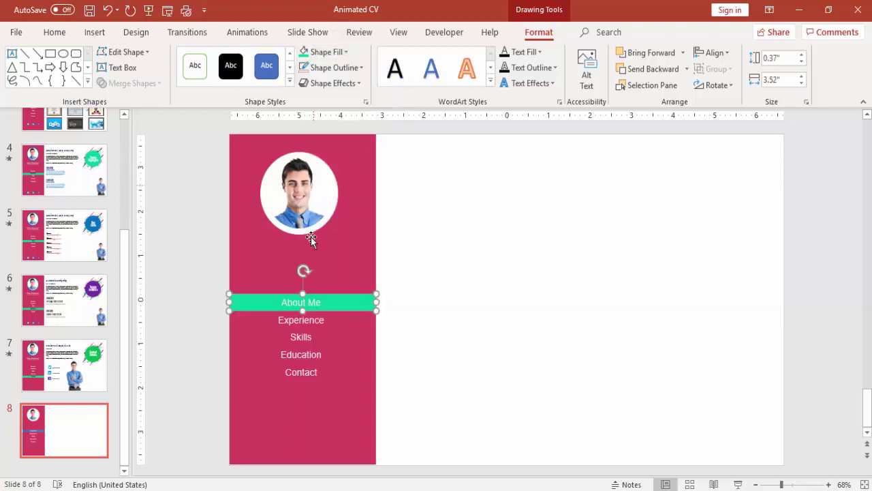
# - Set the font colour of the "About Me" text to black
pyautogui.click(314, 303)
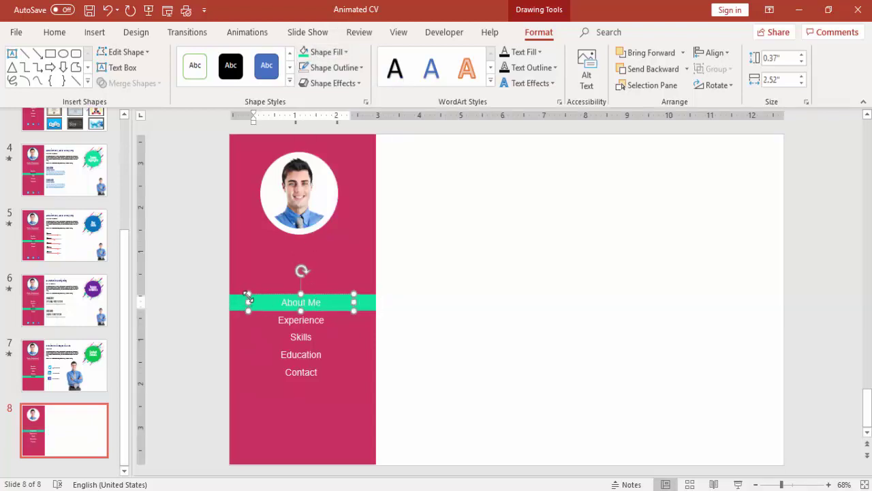
pyautogui.click(249, 297)
pyautogui.click(52, 36)
pyautogui.click(308, 79)
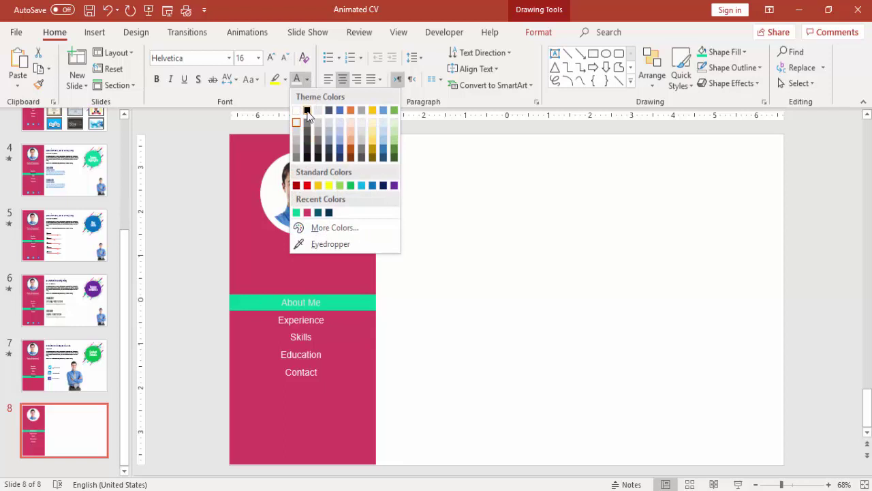
pyautogui.click(307, 112)
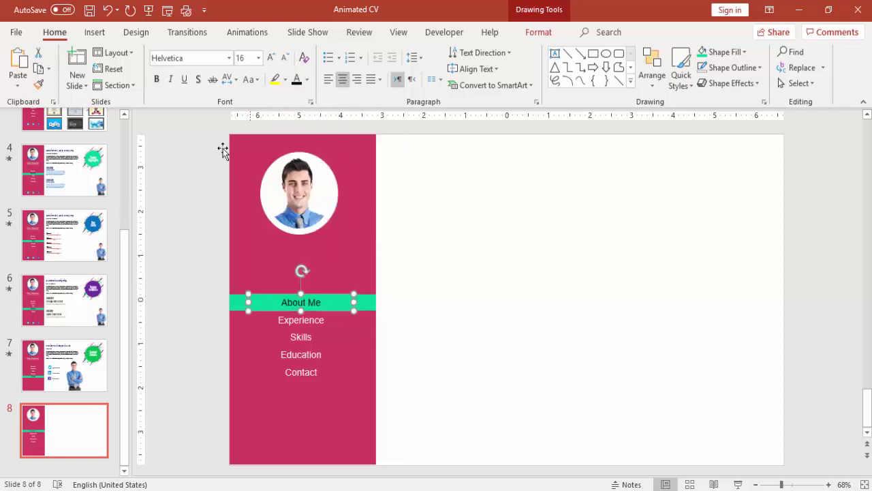
pyautogui.click(174, 207)
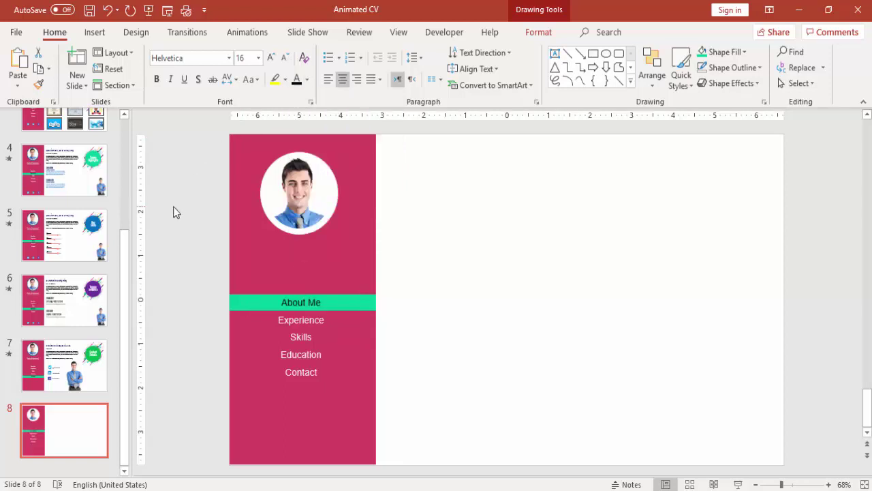
# - Add a text box reading "First and Last Name" and place it just below the portrait
pyautogui.click(101, 34)
pyautogui.click(547, 68)
pyautogui.moveTo(260, 242); pyautogui.dragTo(366, 256)
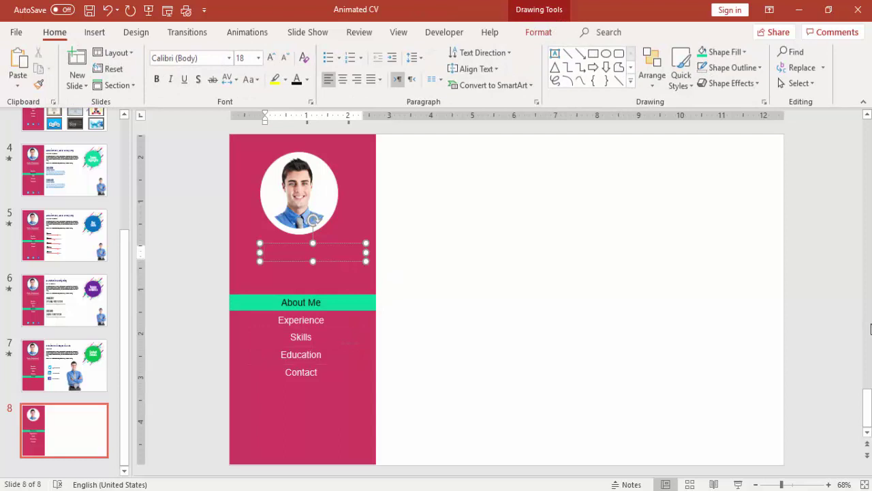
pyautogui.write('N')
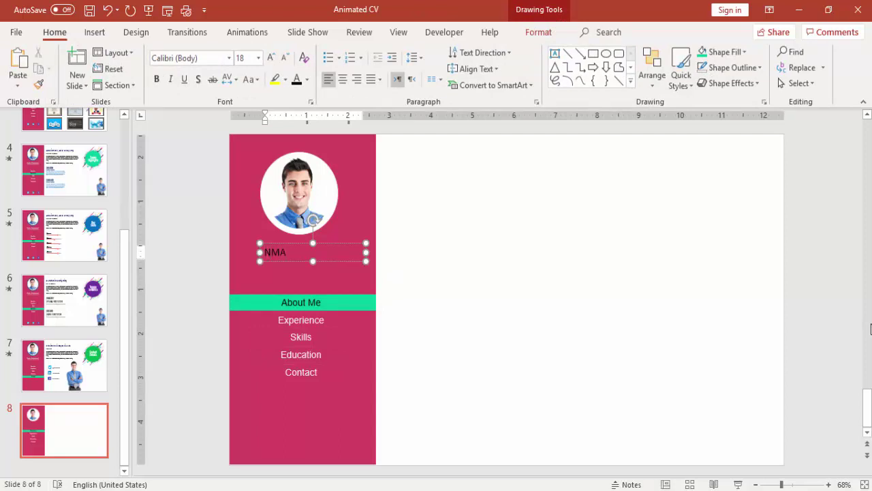
pyautogui.write('MA')
pyautogui.press('BackSpace')
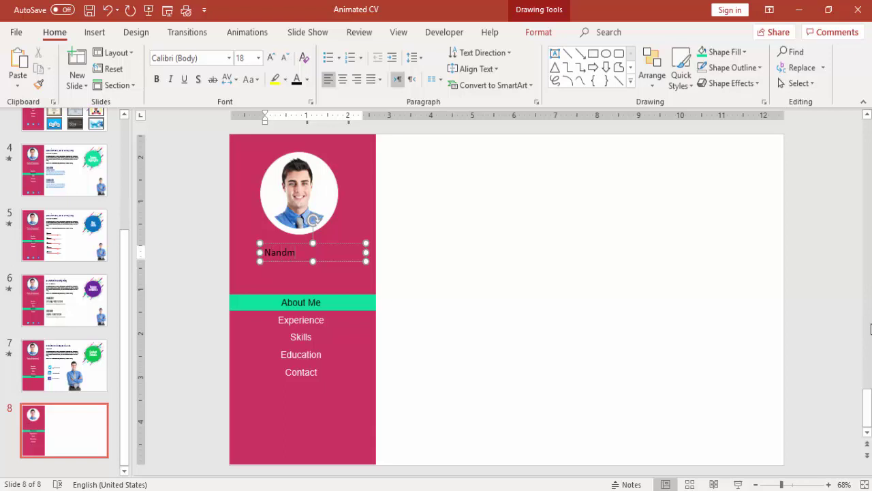
pyautogui.write('First and Last Name')
pyautogui.moveTo(350, 243)
pyautogui.mouseDown()
pyautogui.moveTo(346, 228)
pyautogui.moveTo(339, 232)
pyautogui.mouseUp()
# - Format the "First and Last Name" text in white Helvetica
pyautogui.click(215, 57)
pyautogui.write('Helvetica')
pyautogui.press('Return')
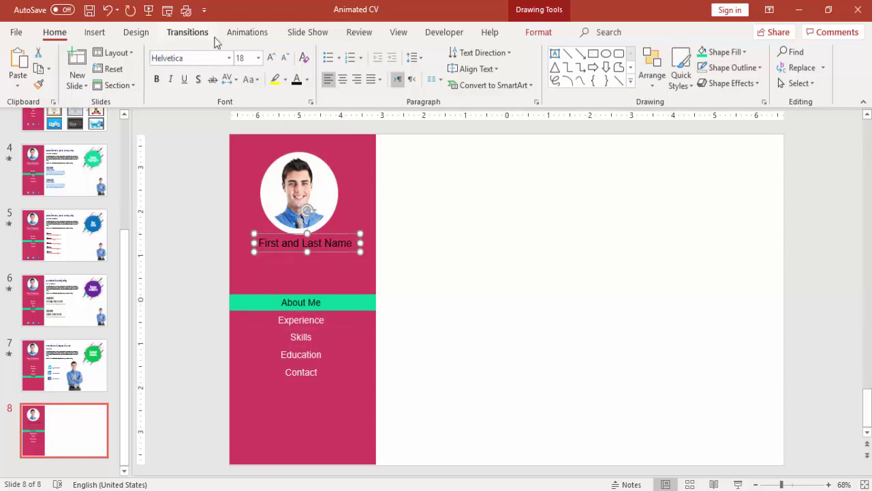
pyautogui.click(307, 80)
pyautogui.click(297, 109)
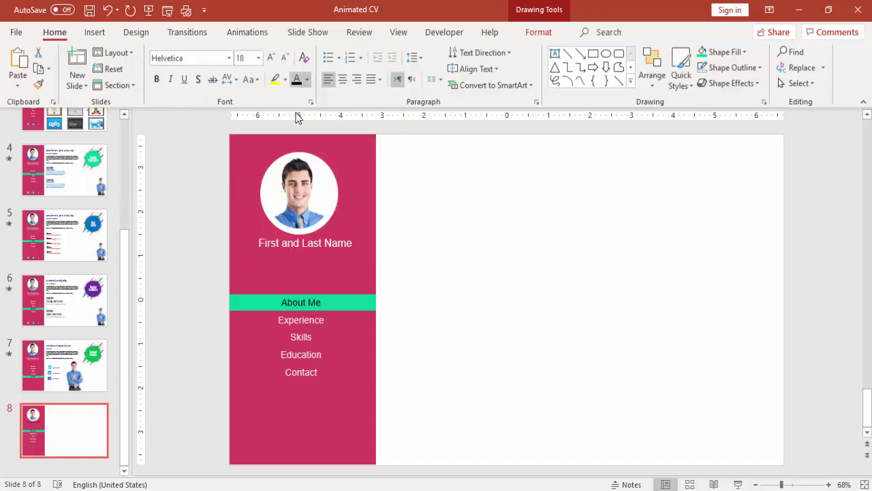
# - Centre the "First and Last Name" text and widen its text box to the full width of the pink sidebar
pyautogui.click(156, 79)
pyautogui.moveTo(361, 251); pyautogui.dragTo(376, 248)
pyautogui.click(156, 79)
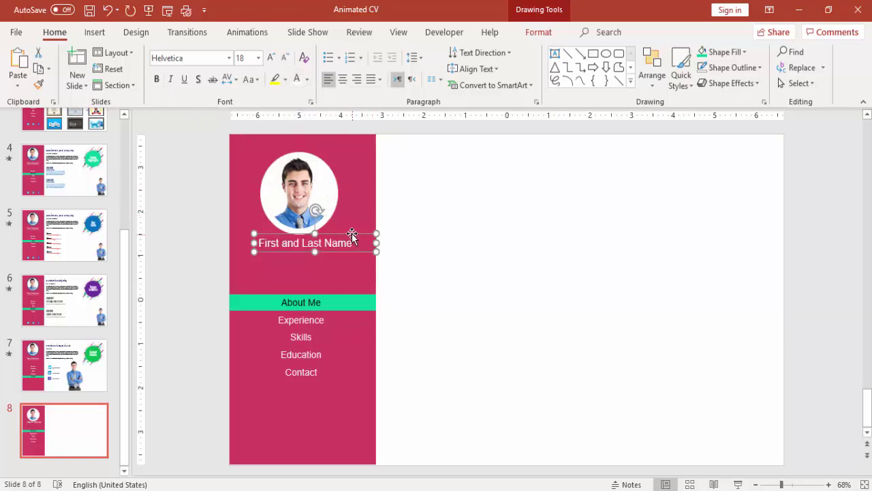
pyautogui.click(343, 80)
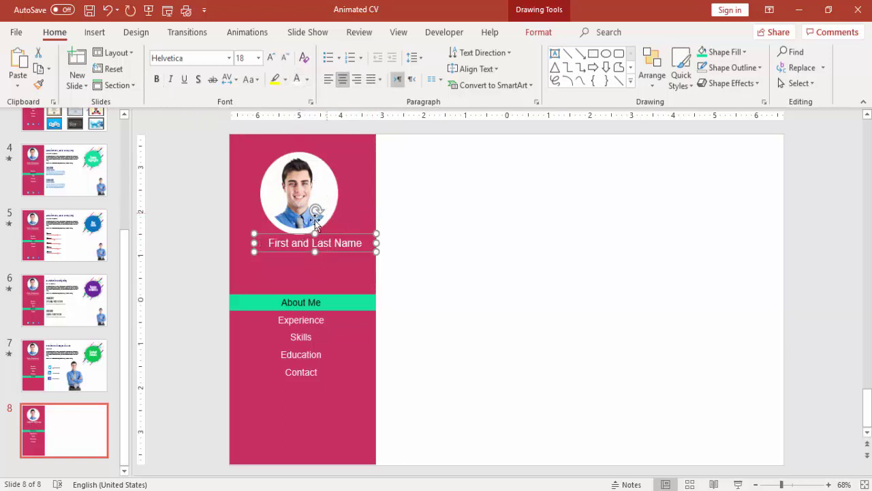
pyautogui.moveTo(254, 243); pyautogui.dragTo(230, 239)
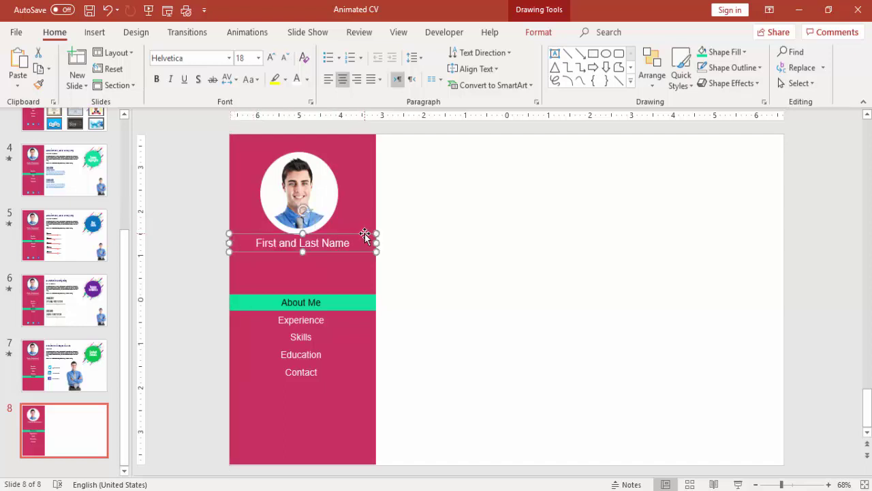
# - Duplicate the "First and Last Name" text box directly below it, set the copy to 14 pt and change its text to "Position"
pyautogui.moveTo(365, 234)
pyautogui.mouseDown()
pyautogui.moveTo(374, 241)
pyautogui.moveTo(365, 251)
pyautogui.mouseUp()
pyautogui.click(285, 58)
pyautogui.click(284, 57)
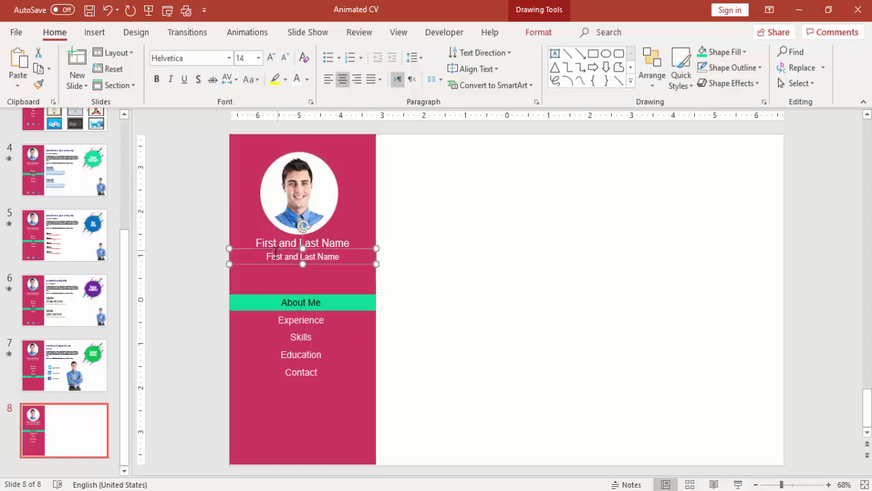
pyautogui.moveTo(266, 256); pyautogui.dragTo(555, 266)
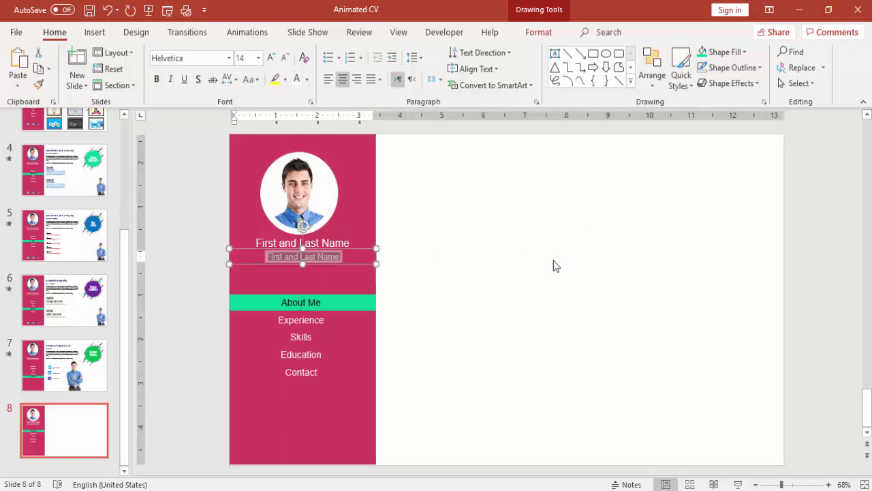
pyautogui.write('Position')
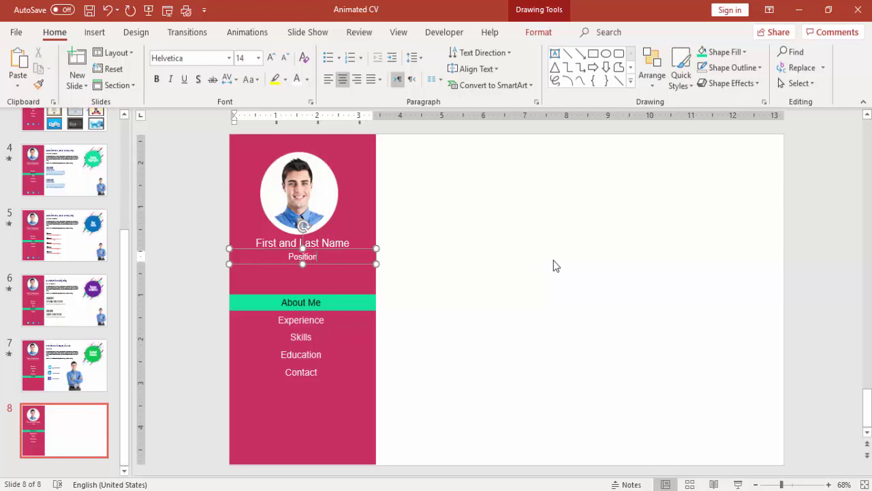
pyautogui.click(430, 232)
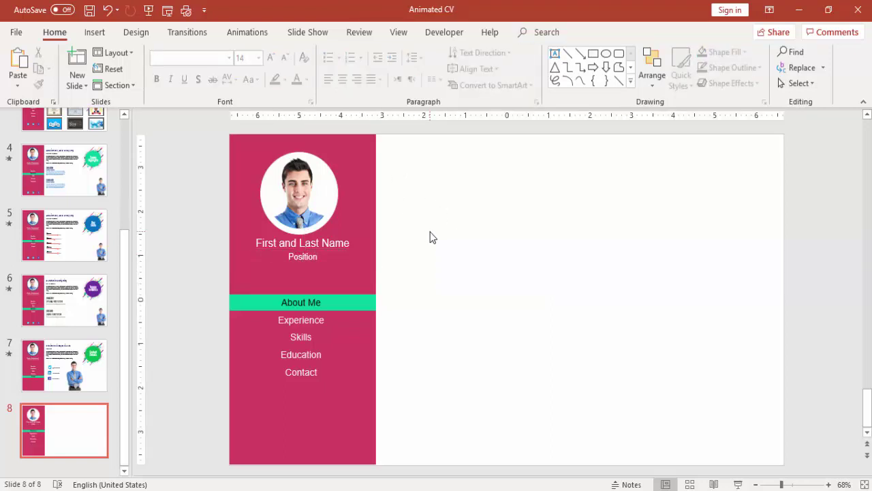
# - Add a text box reading "My Achievements" on the white area beside the sidebar, level with the "About Me" entry
pyautogui.hotkey('alt', 'n')
pyautogui.click(545, 64)
pyautogui.moveTo(404, 301); pyautogui.dragTo(530, 316)
pyautogui.write('My Achievements')
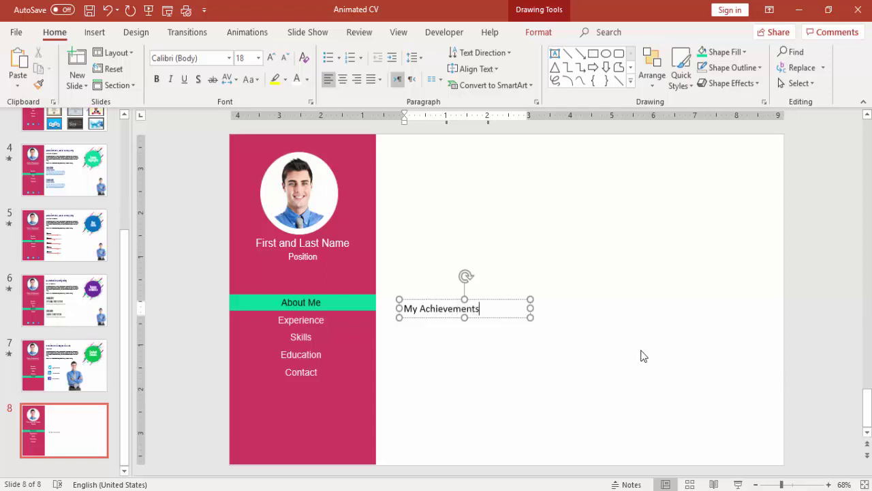
pyautogui.click(641, 355)
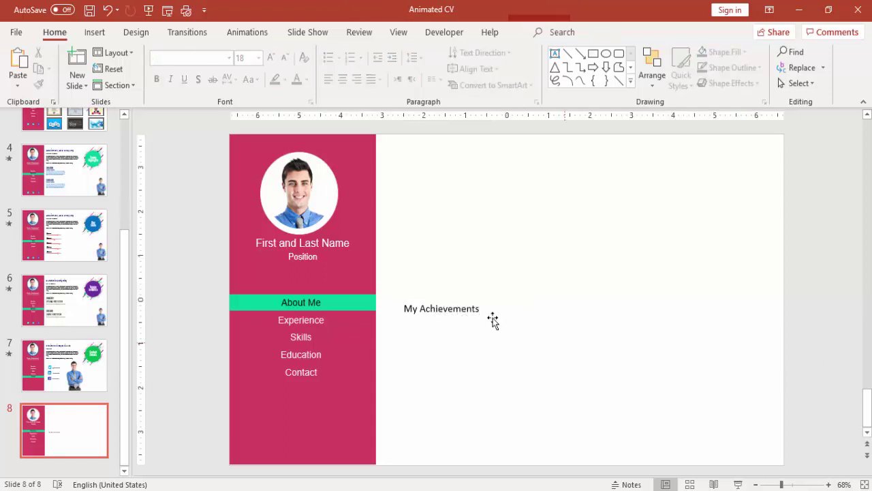
# - Format the "My Achievements" heading in bold Helvetica and nudge it slightly towards the pink sidebar
pyautogui.click(419, 300)
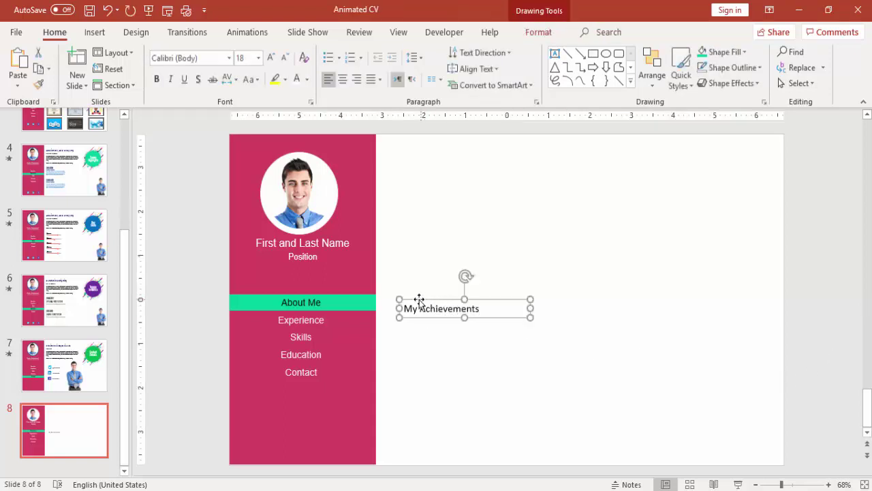
pyautogui.click(202, 60)
pyautogui.write('Helvetica')
pyautogui.press('Return')
pyautogui.click(156, 79)
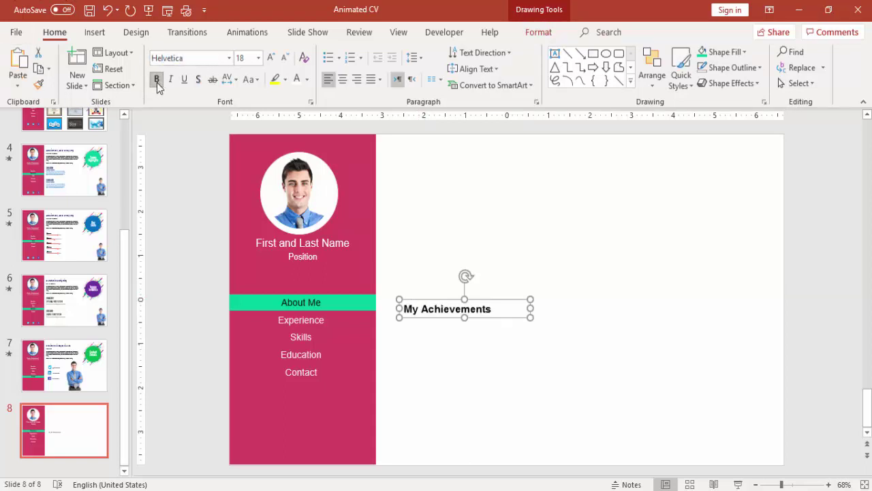
pyautogui.moveTo(432, 297); pyautogui.dragTo(422, 297)
pyautogui.click(559, 313)
# - Draw a rectangle about 2.82" wide and 1.72" high below the "My Achievements" heading and place a copy to its right
pyautogui.click(95, 32)
pyautogui.click(205, 83)
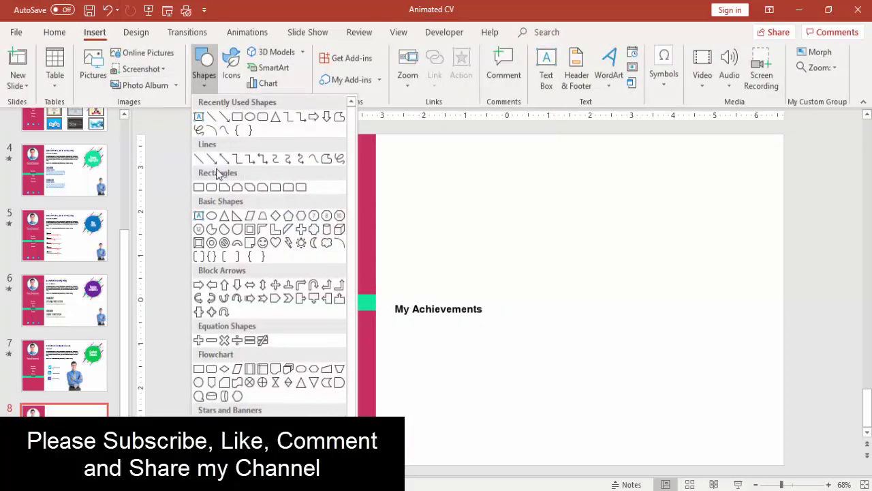
pyautogui.click(198, 188)
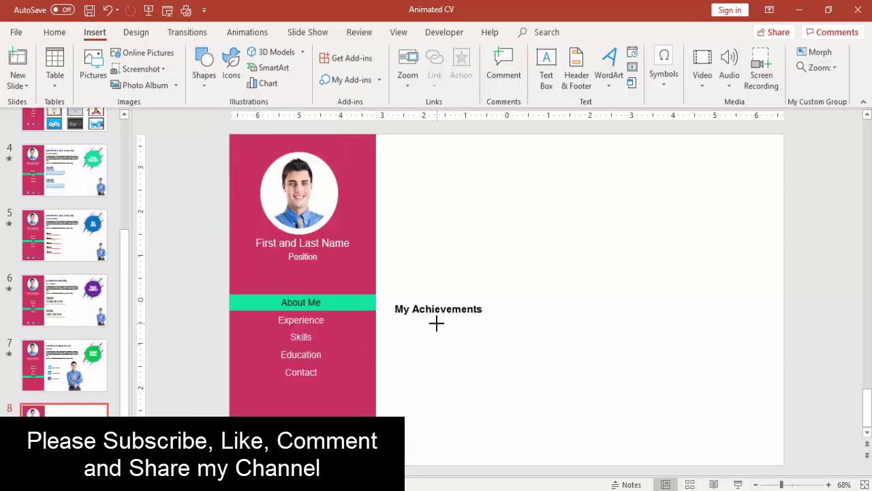
pyautogui.moveTo(437, 319)
pyautogui.mouseDown()
pyautogui.moveTo(553, 395)
pyautogui.moveTo(525, 370)
pyautogui.moveTo(761, 373)
pyautogui.moveTo(685, 361)
pyautogui.moveTo(696, 358)
pyautogui.mouseUp()
# - Move the "My Achievements" heading and the rectangle beneath it slightly upwards
pyautogui.click(442, 302)
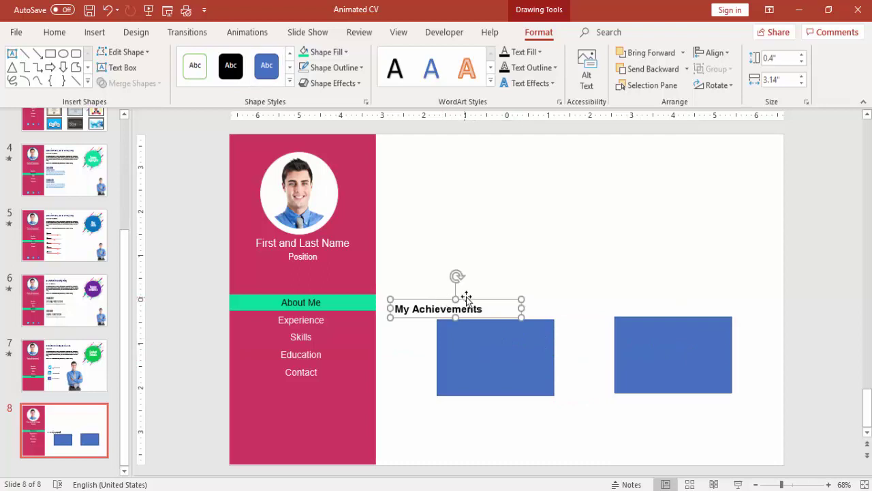
pyautogui.moveTo(467, 297); pyautogui.dragTo(468, 293)
pyautogui.click(496, 358)
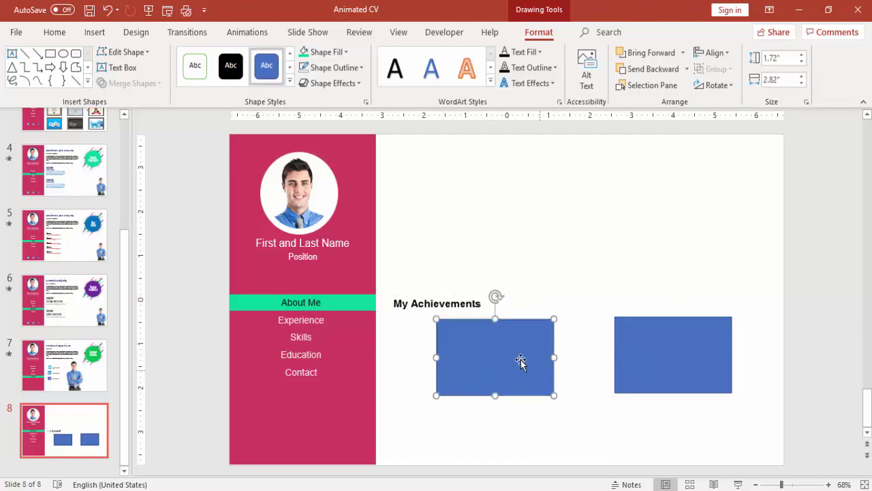
pyautogui.moveTo(515, 360); pyautogui.dragTo(514, 354)
# - Duplicate the two rectangles directly below to form a two-by-two grid, and shift the heading and all four rectangles up together
pyautogui.keyDown('shift'); pyautogui.click(670, 348); pyautogui.keyUp('shift')
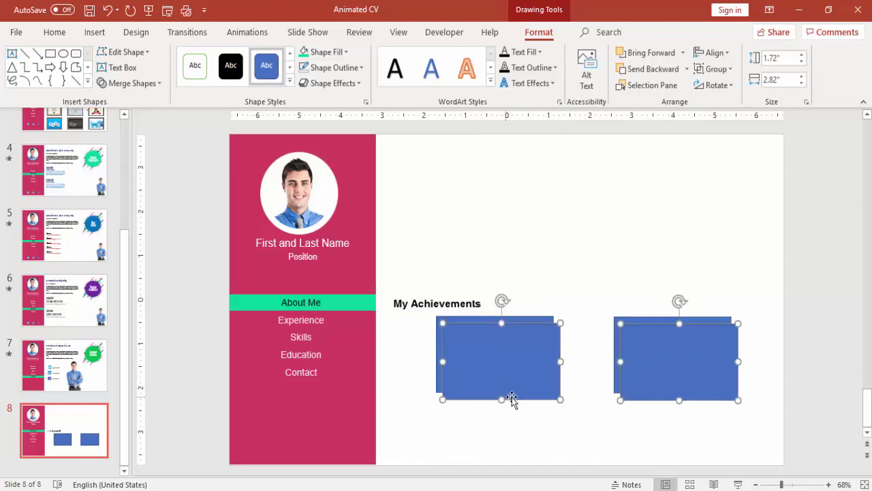
pyautogui.moveTo(514, 358); pyautogui.dragTo(509, 434)
pyautogui.keyDown('shift'); pyautogui.click(436, 300); pyautogui.keyUp('shift')
pyautogui.keyDown('shift'); pyautogui.click(511, 353); pyautogui.keyUp('shift')
pyautogui.moveTo(673, 420); pyautogui.dragTo(680, 405)
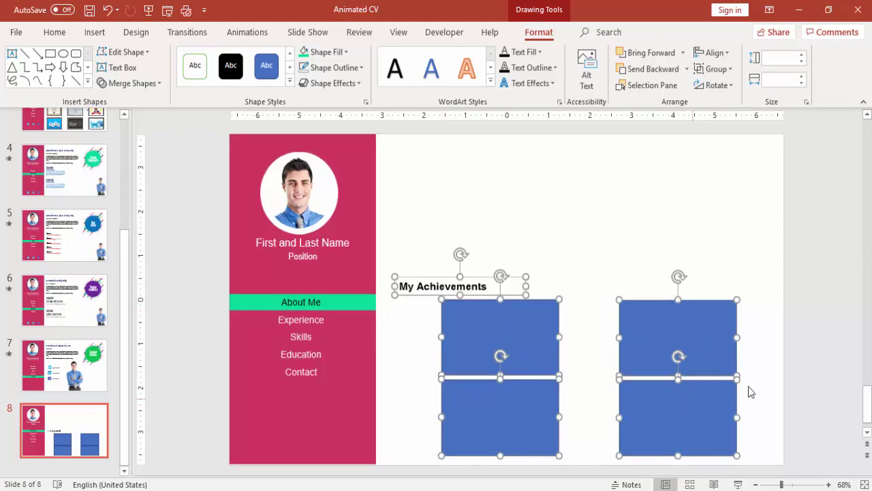
pyautogui.click(784, 373)
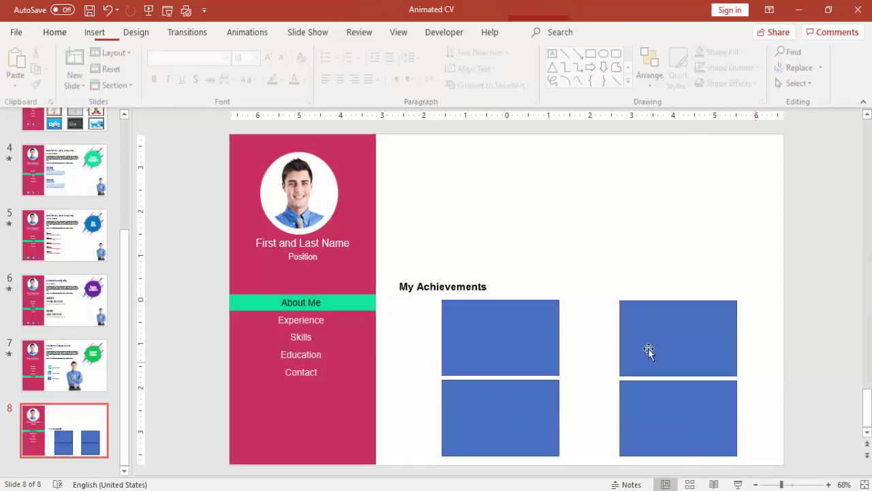
# - Insert the picture "Employee 2" from the Bacground images folder
pyautogui.click(95, 32)
pyautogui.click(97, 83)
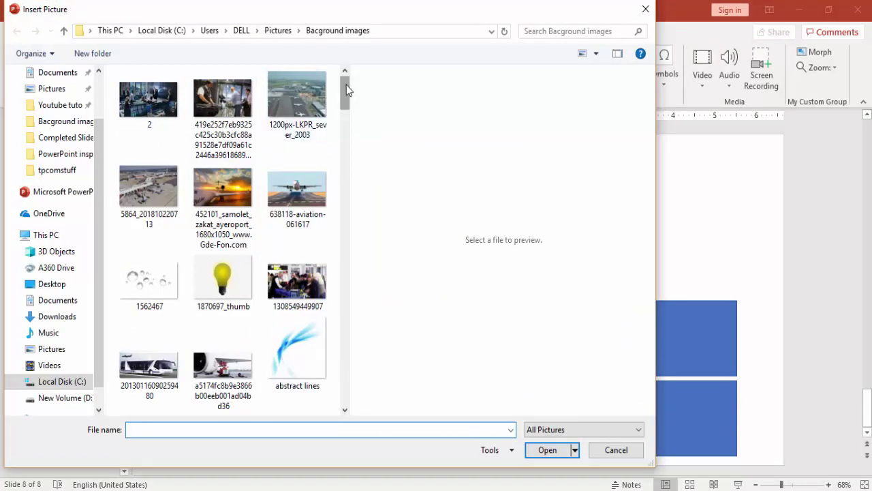
pyautogui.moveTo(346, 86); pyautogui.dragTo(321, 215)
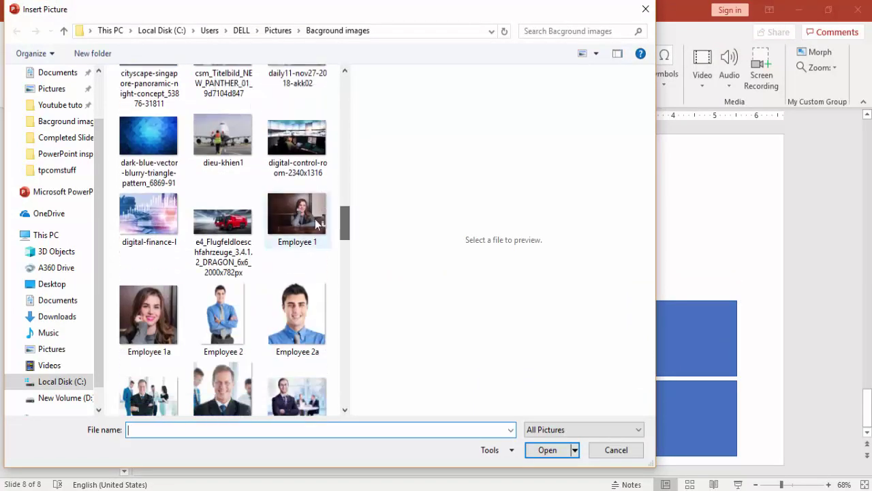
pyautogui.click(223, 315)
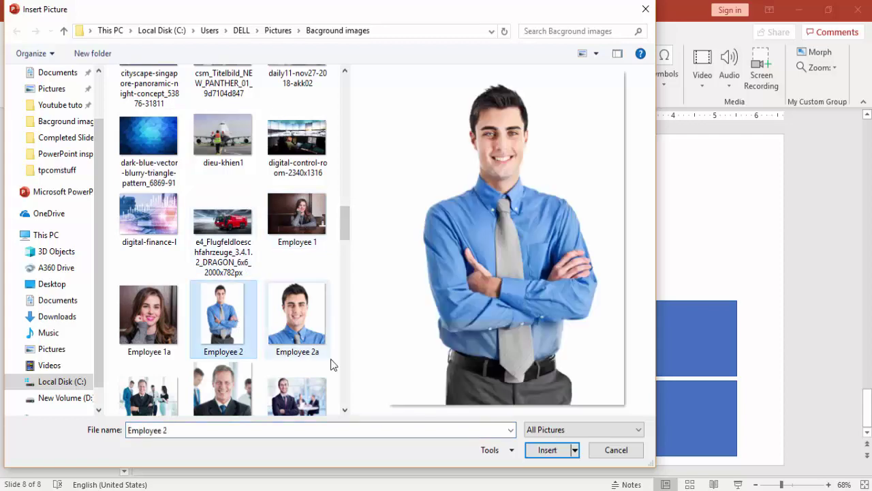
pyautogui.click(548, 451)
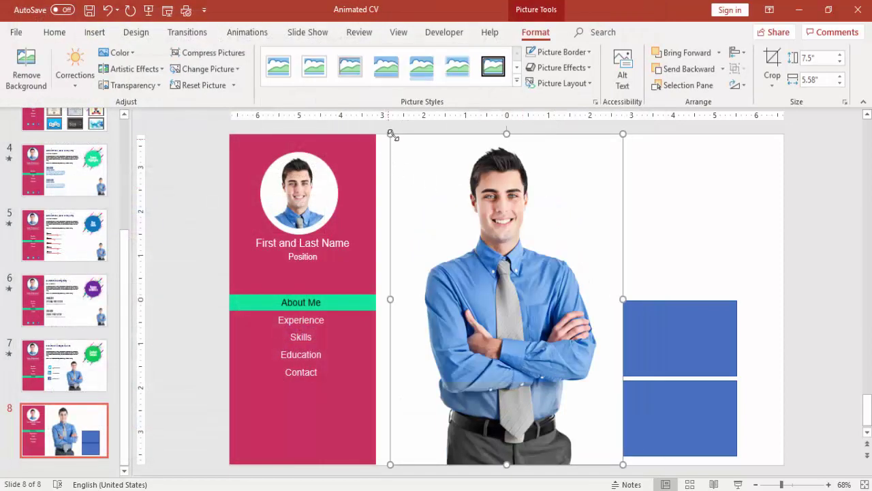
# - Shrink the employee picture to about 4.22" high by 3.14" wide and move it to the slide's upper right edge
pyautogui.moveTo(402, 154); pyautogui.dragTo(519, 351)
pyautogui.moveTo(572, 383); pyautogui.dragTo(803, 228)
pyautogui.moveTo(749, 159); pyautogui.dragTo(722, 148)
# - Set the slide background to a solid light grey fill
pyautogui.click(641, 201)
pyautogui.rightClick(640, 201)
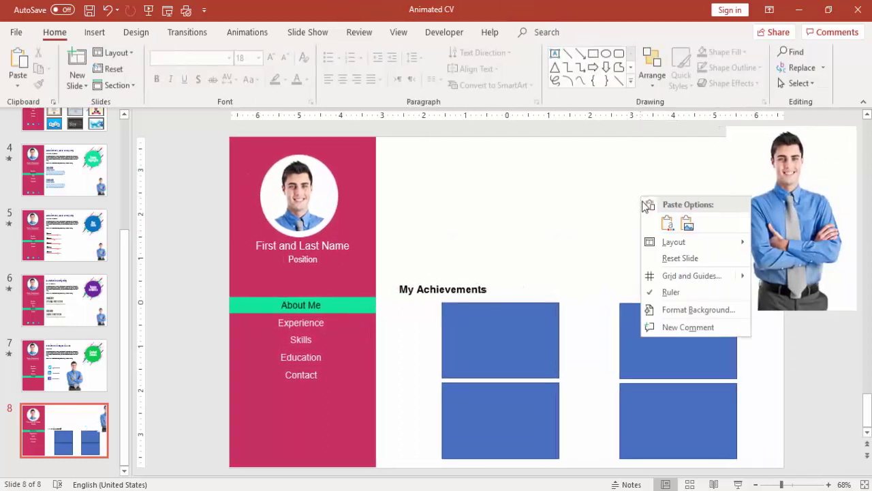
pyautogui.click(700, 310)
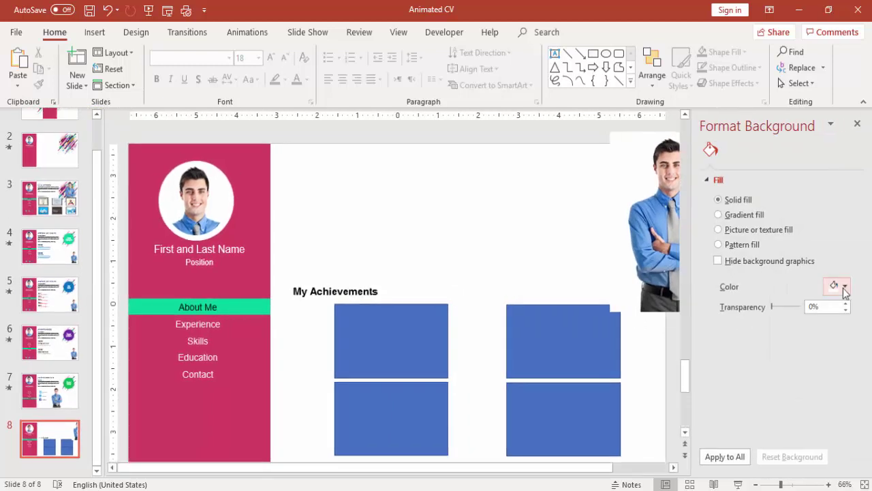
pyautogui.click(838, 286)
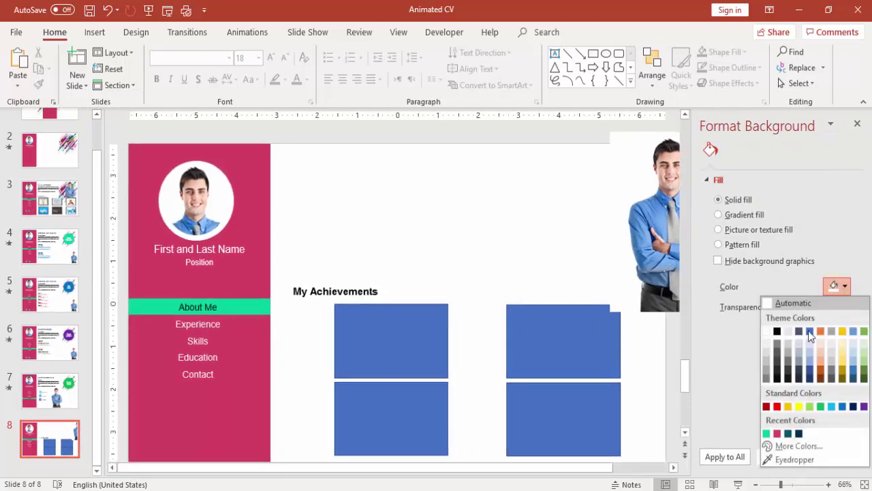
pyautogui.click(767, 353)
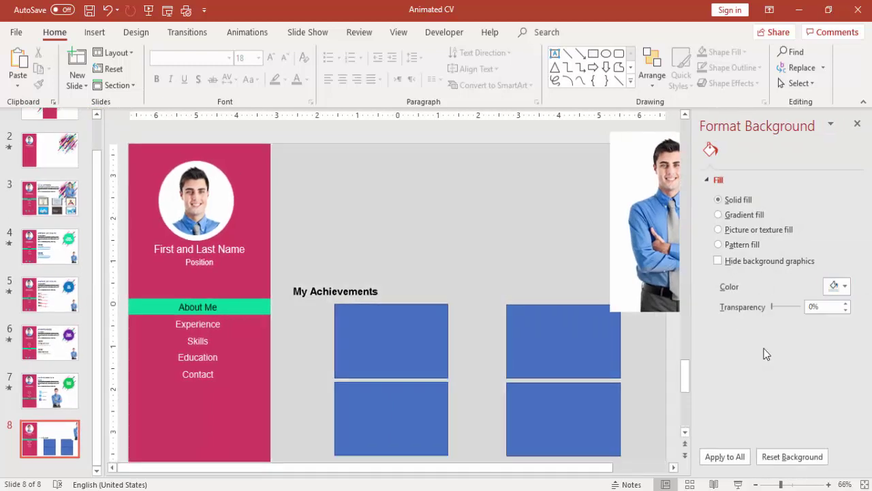
pyautogui.click(858, 123)
# - Move the employee picture back onto the slide, centred between the two columns of rectangles
pyautogui.moveTo(742, 194); pyautogui.dragTo(568, 211)
pyautogui.press('Down')
pyautogui.press('Down')
pyautogui.press('Down')
pyautogui.press('Down')
pyautogui.press('Down')
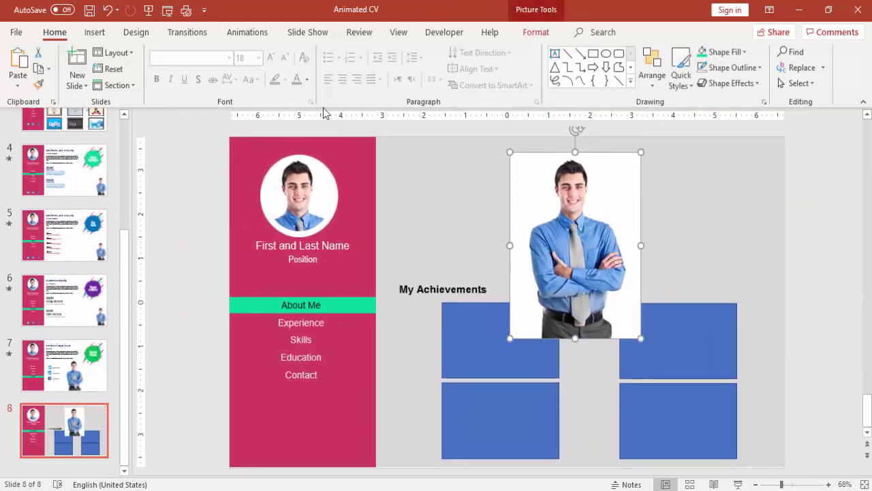
# - Remove the employee picture's white background, marking the trousers as an area to keep
pyautogui.click(535, 33)
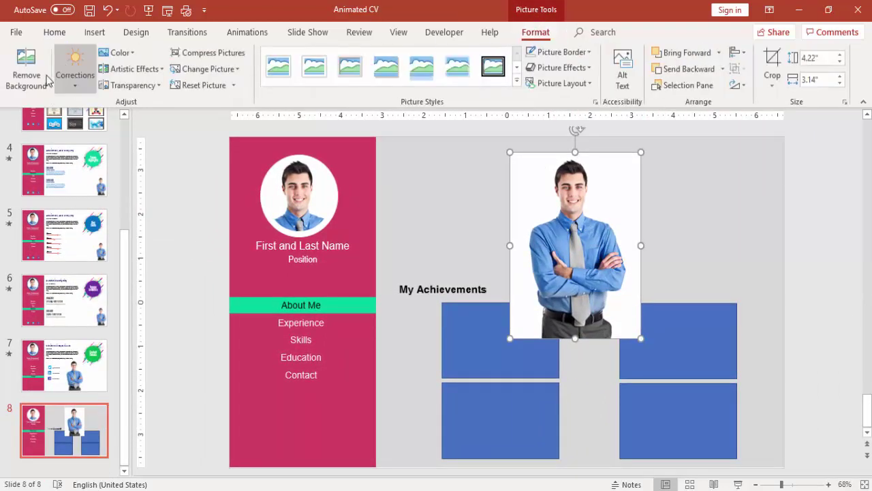
pyautogui.click(40, 85)
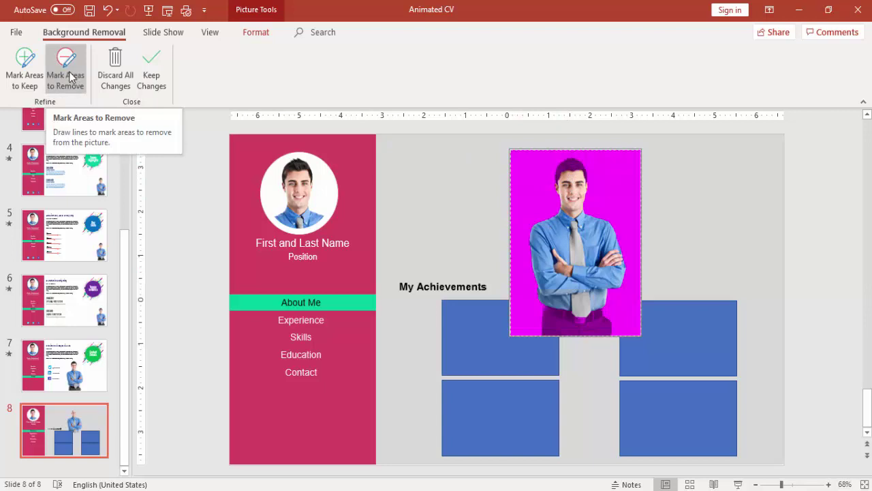
pyautogui.click(31, 68)
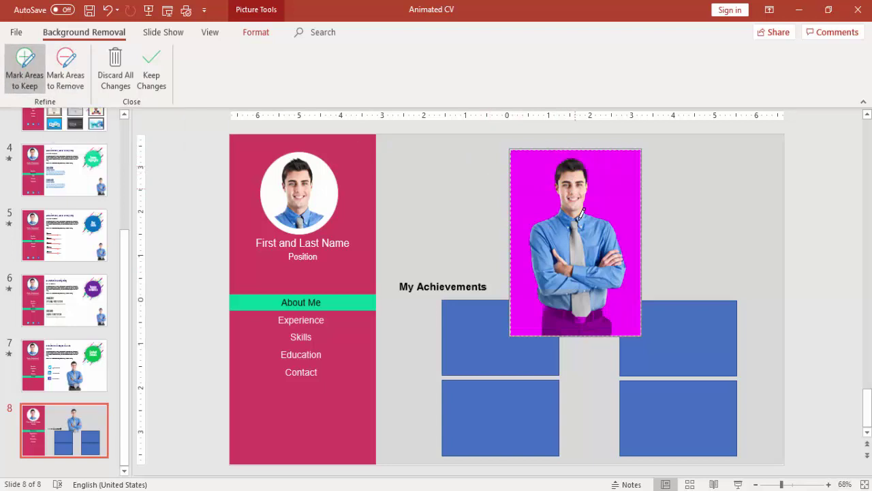
pyautogui.moveTo(566, 327); pyautogui.dragTo(566, 334)
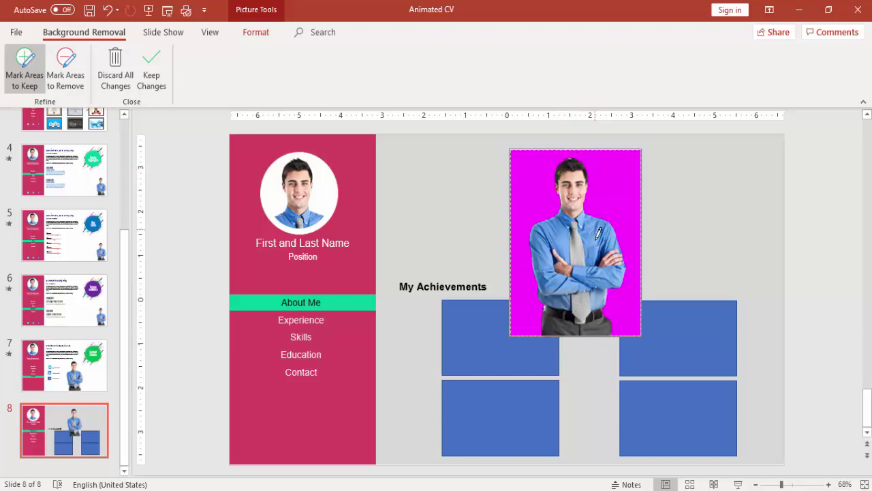
pyautogui.click(816, 232)
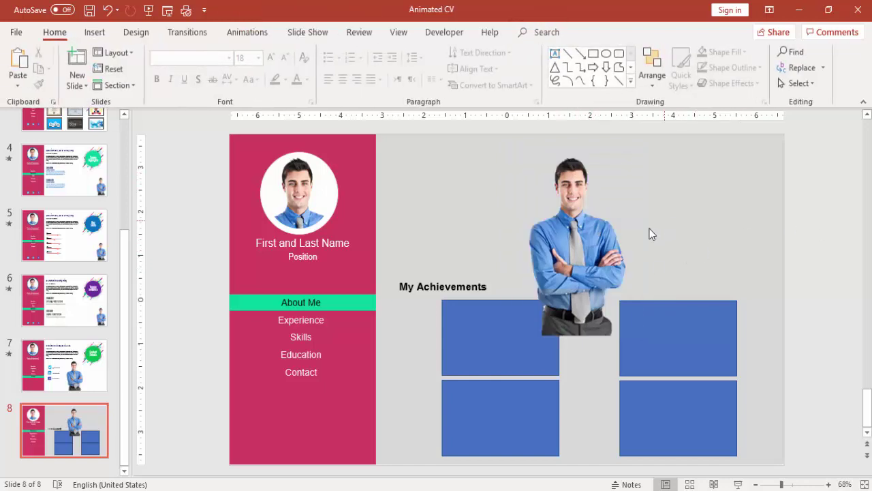
# - Resize the cut-out employee picture to about 3.55" high by 2.64" wide and stand it on top of the upper right rectangle
pyautogui.moveTo(620, 238); pyautogui.dragTo(686, 236)
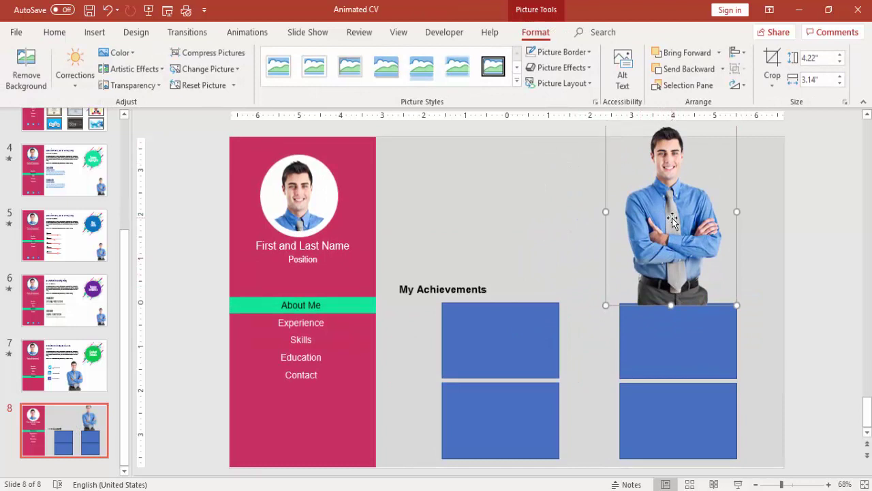
pyautogui.moveTo(617, 164); pyautogui.dragTo(630, 185)
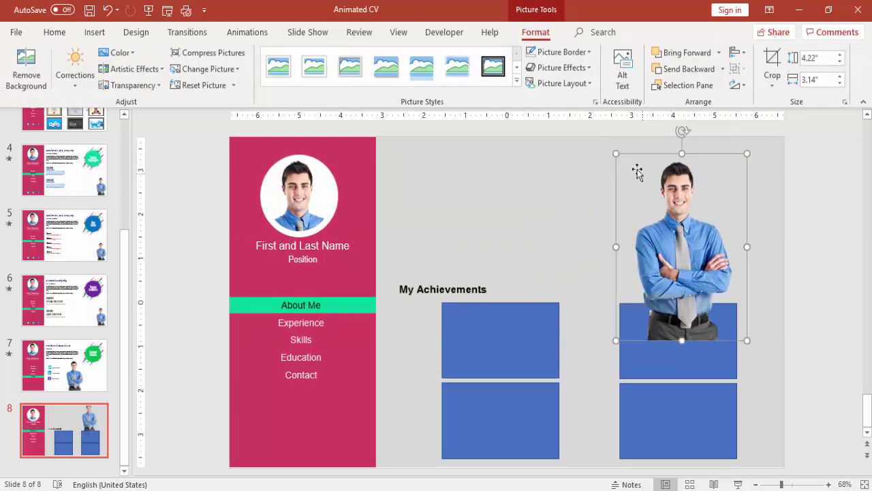
pyautogui.moveTo(613, 152); pyautogui.dragTo(632, 185)
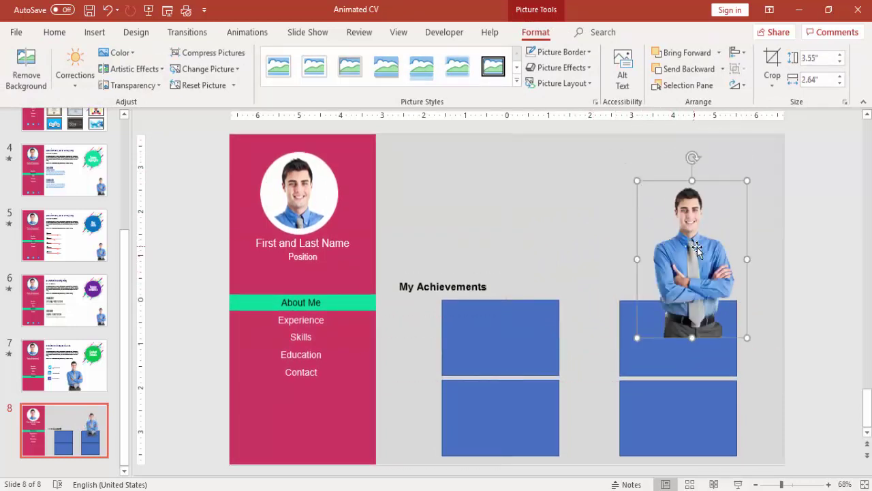
pyautogui.moveTo(700, 247); pyautogui.dragTo(706, 211)
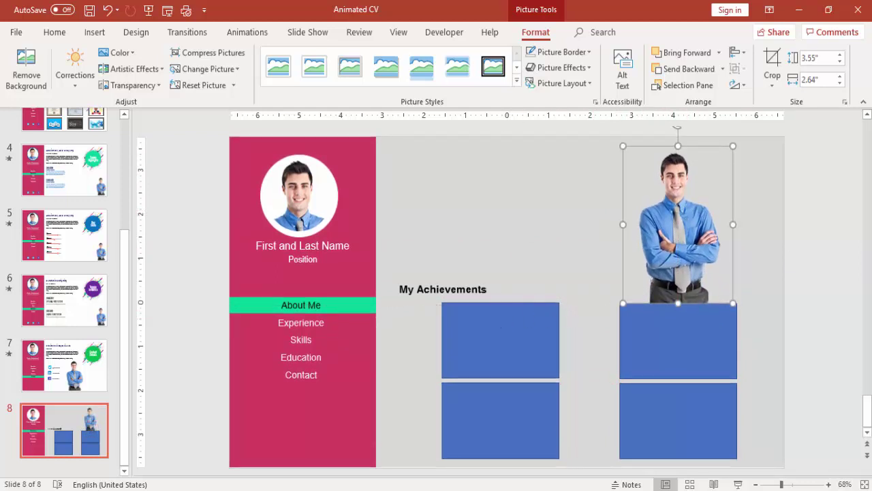
pyautogui.click(769, 225)
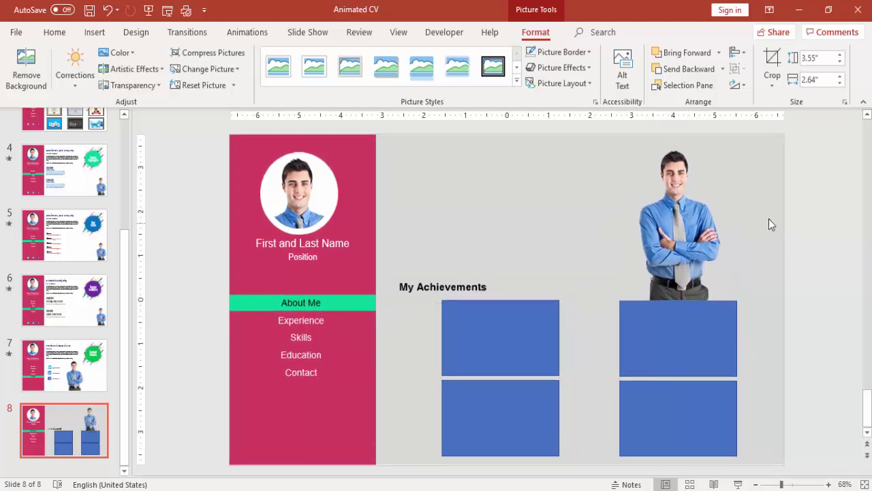
# - Insert the picture "abstract lines1" and move it over the standing employee picture
pyautogui.click(95, 32)
pyautogui.click(104, 84)
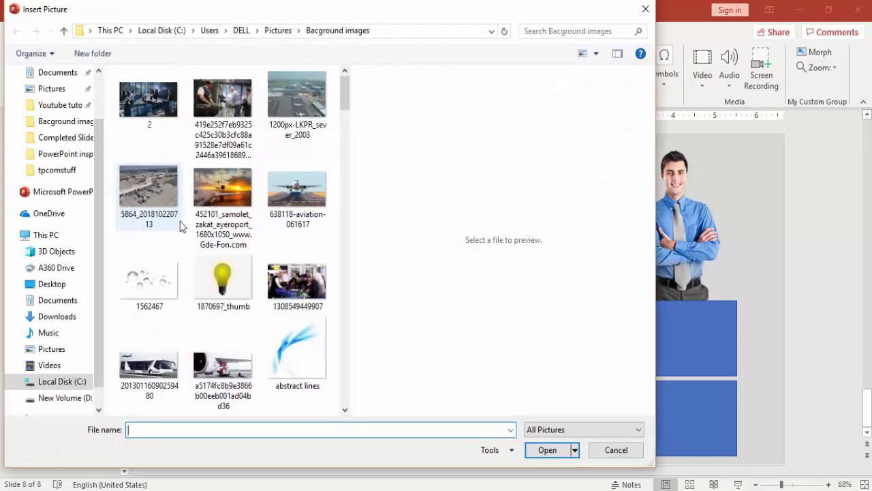
pyautogui.scroll(-4, 179, 246)
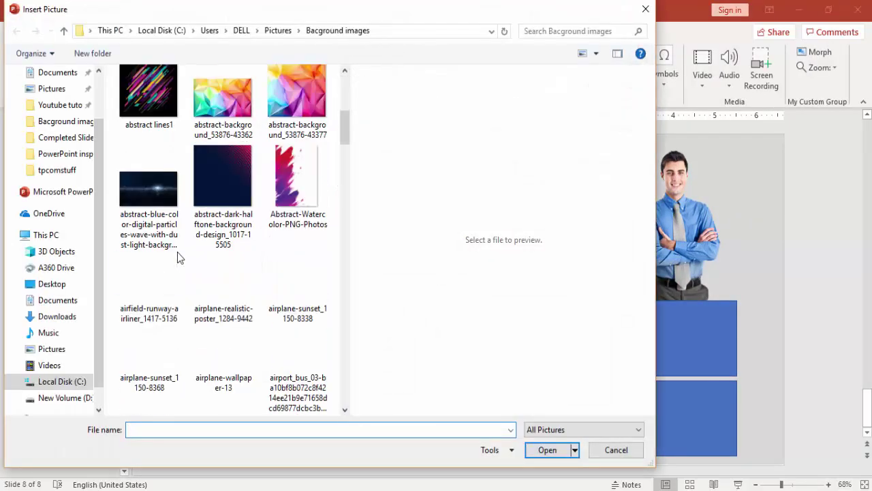
pyautogui.click(147, 102)
pyautogui.click(549, 449)
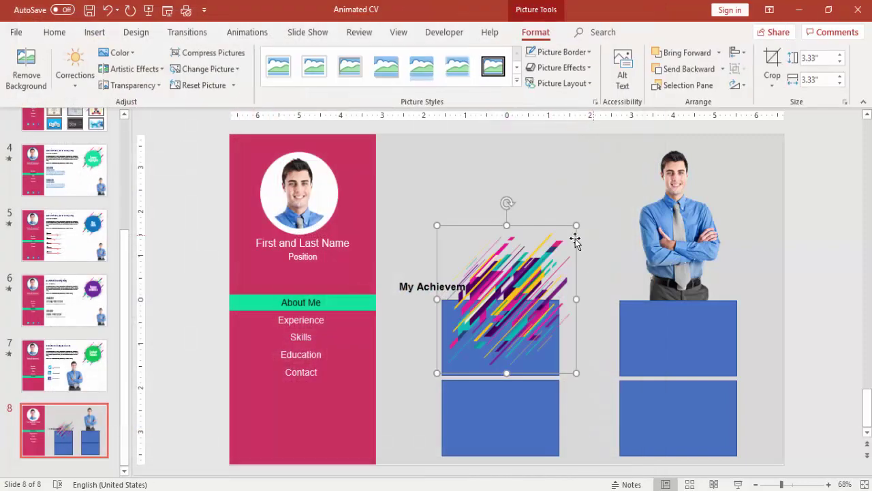
pyautogui.moveTo(557, 243); pyautogui.dragTo(679, 207)
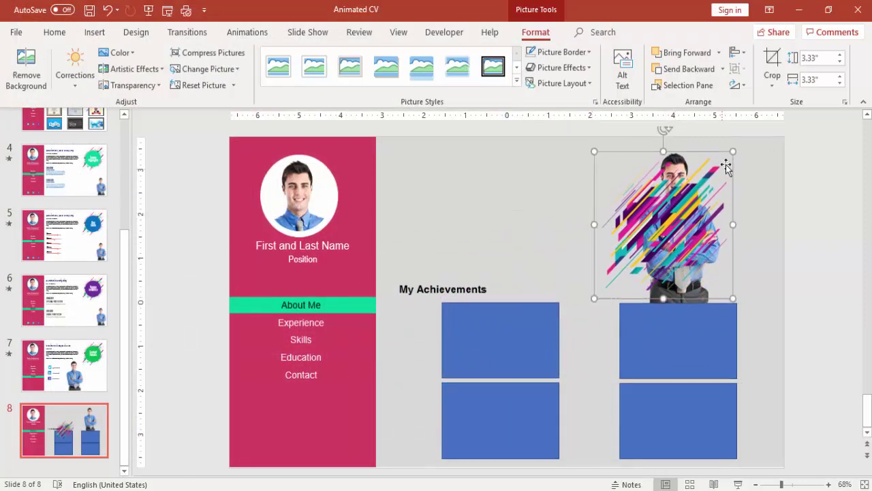
# - Enlarge the abstract lines picture slightly and send it behind the employee picture
pyautogui.moveTo(732, 152); pyautogui.dragTo(757, 127)
pyautogui.click(723, 69)
pyautogui.click(707, 100)
pyautogui.click(803, 256)
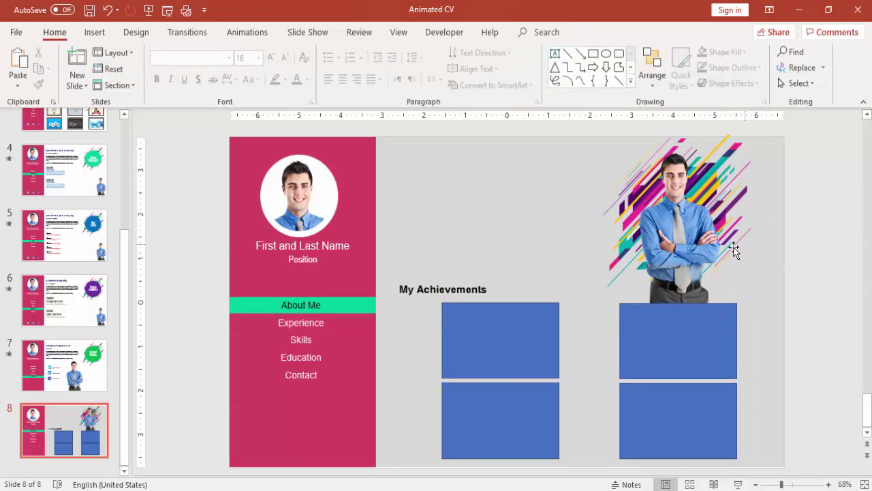
# - Label the upper left achievements rectangle "Insert Certificate"
pyautogui.click(514, 332)
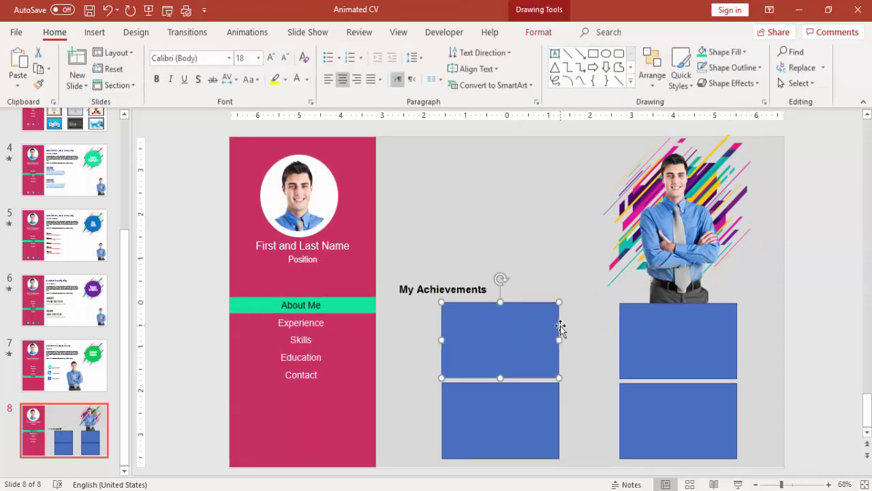
pyautogui.write('Insert')
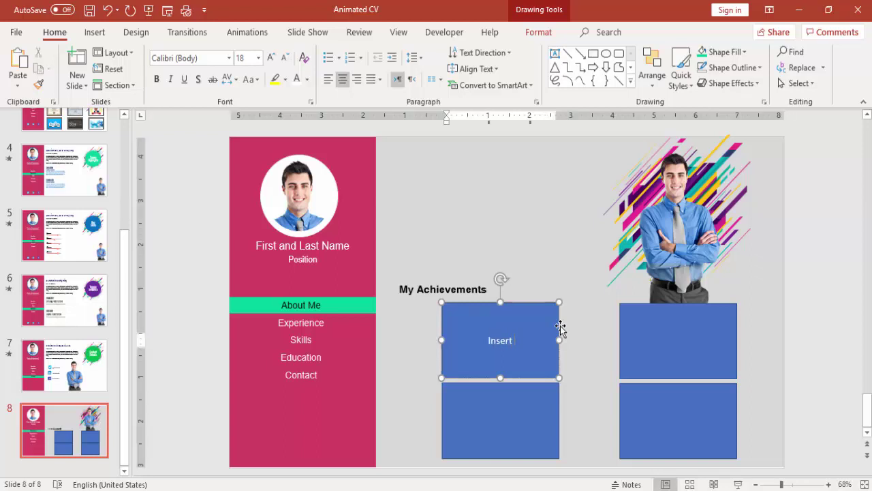
pyautogui.write(' Certificate')
pyautogui.click(701, 347)
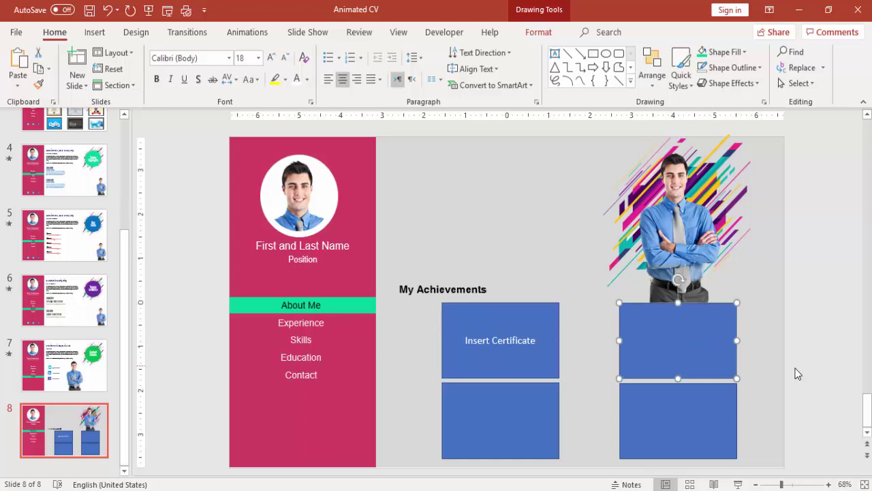
pyautogui.click(785, 369)
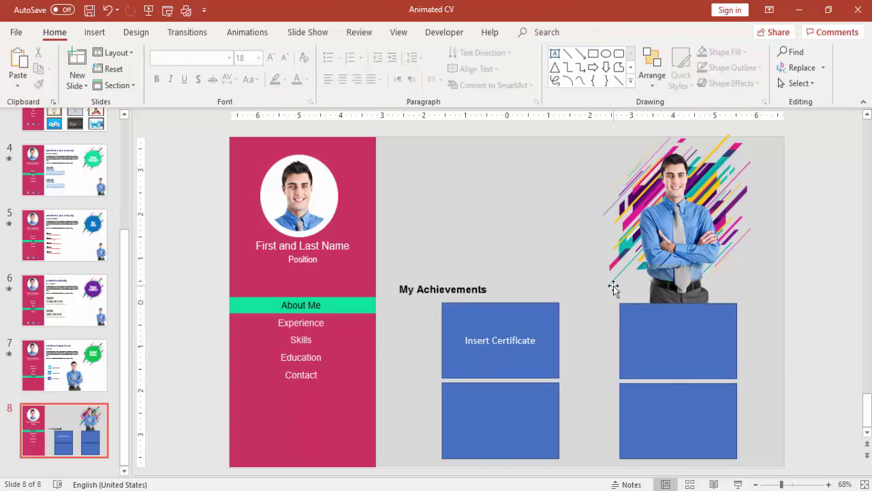
# - Paste the copied greeting heading and introduction paragraph above "My Achievements" and shift both slightly upward
pyautogui.hotkey('ctrl', 'v')
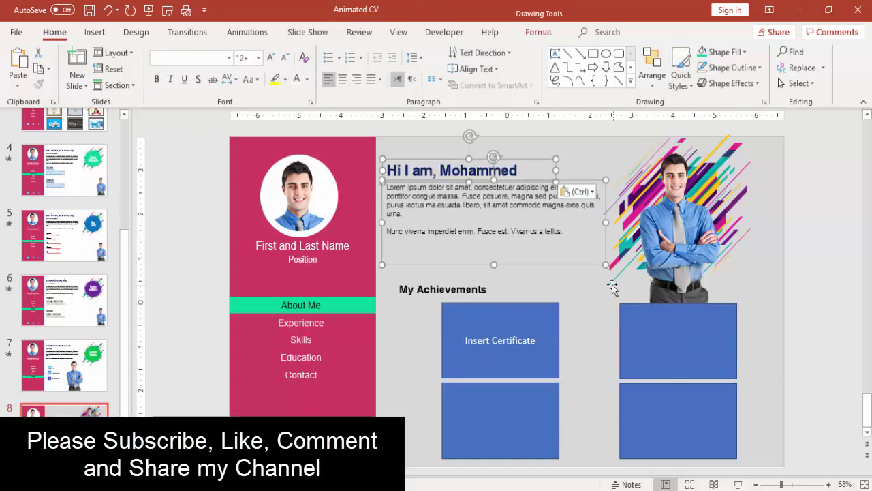
pyautogui.moveTo(521, 156); pyautogui.dragTo(522, 146)
pyautogui.click(798, 252)
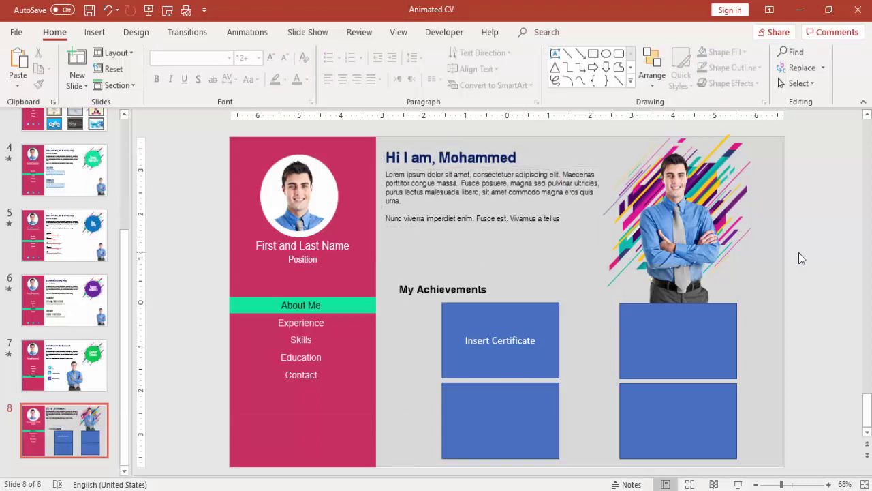
# - Duplicate slide 8 and move the green highlight bar down behind the "Experience" menu item on the copy
pyautogui.rightClick(61, 435)
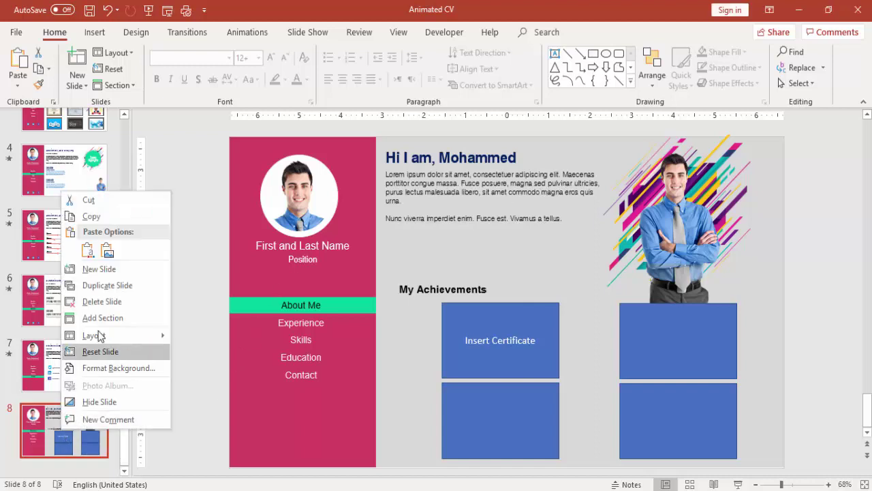
pyautogui.click(108, 284)
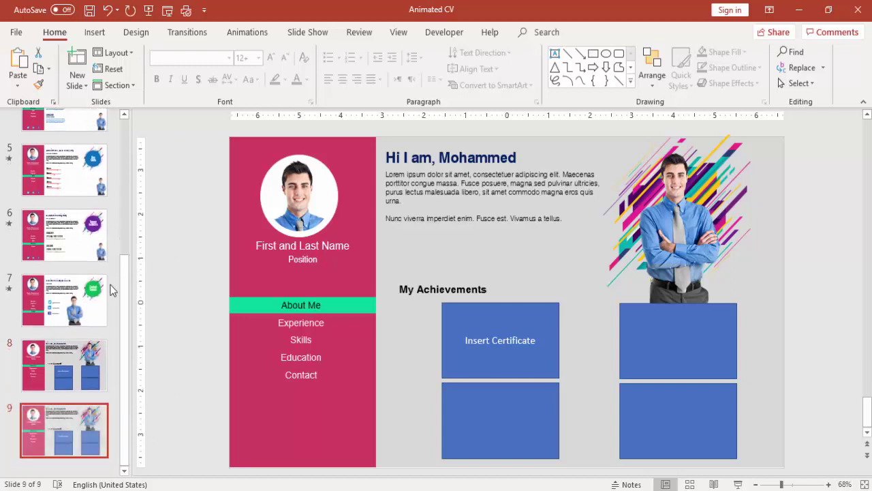
pyautogui.click(370, 303)
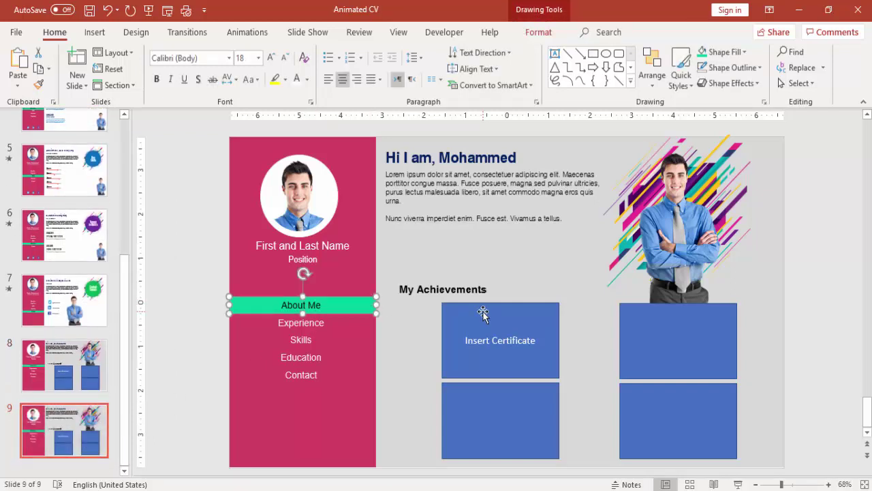
pyautogui.press('Down')
pyautogui.press('Down')
pyautogui.press('Down')
pyautogui.press('Down')
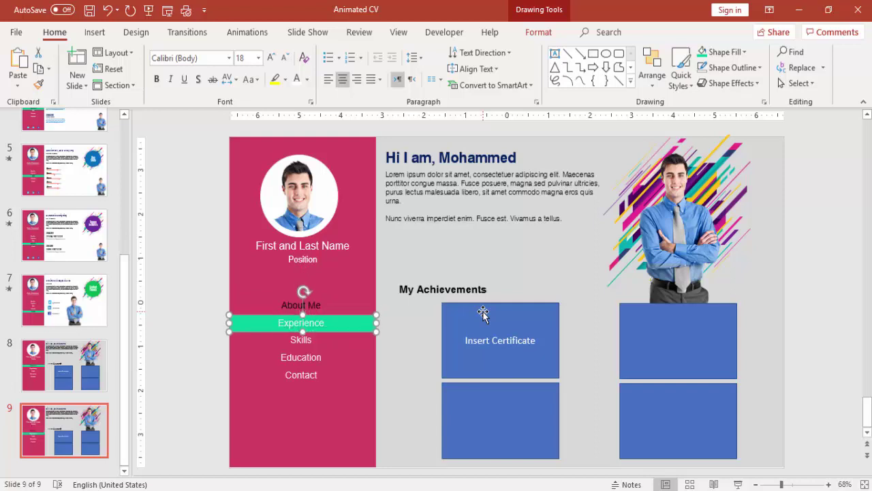
# - Set the "Experience" menu text to black and the "About Me" text to white
pyautogui.click(308, 325)
pyautogui.click(266, 313)
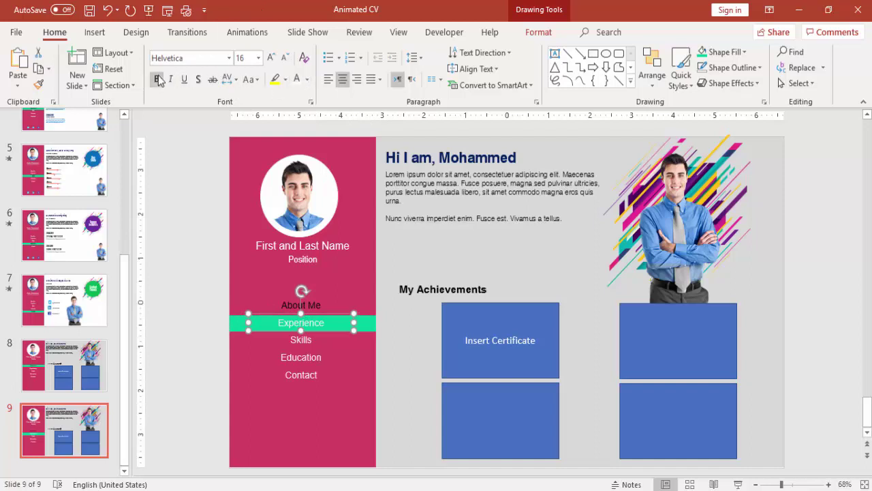
pyautogui.click(307, 79)
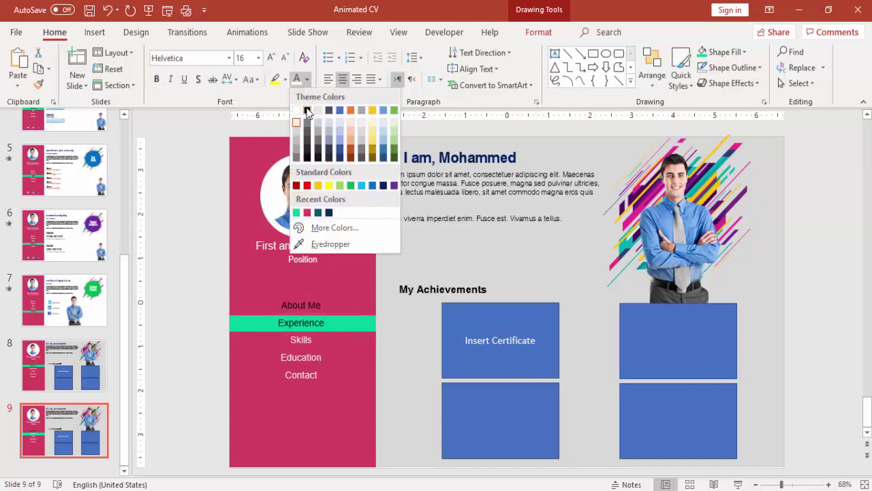
pyautogui.click(307, 111)
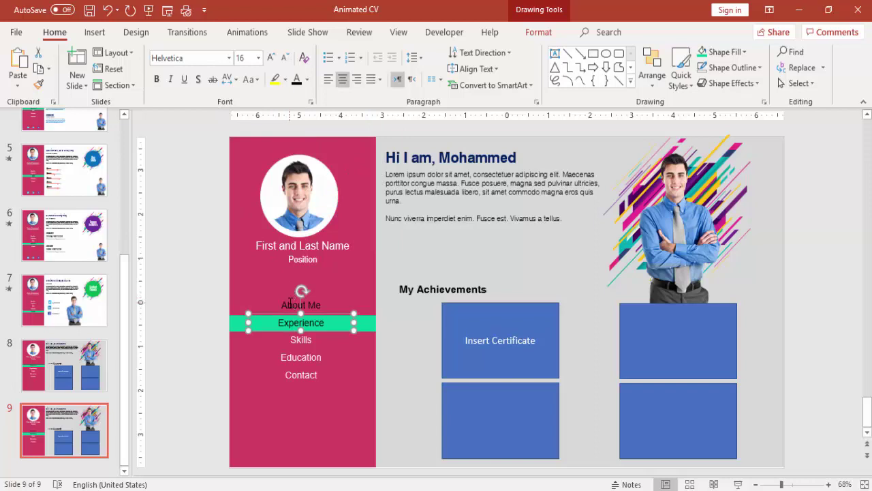
pyautogui.click(286, 300)
pyautogui.click(282, 298)
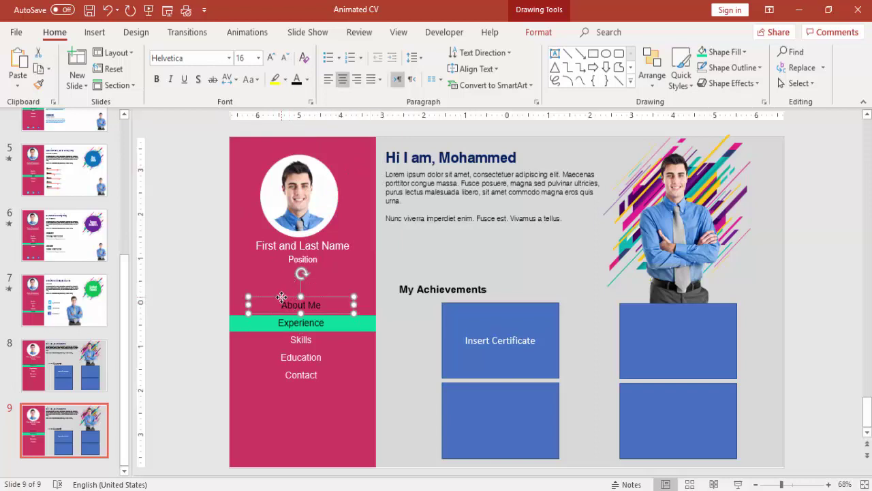
pyautogui.click(308, 80)
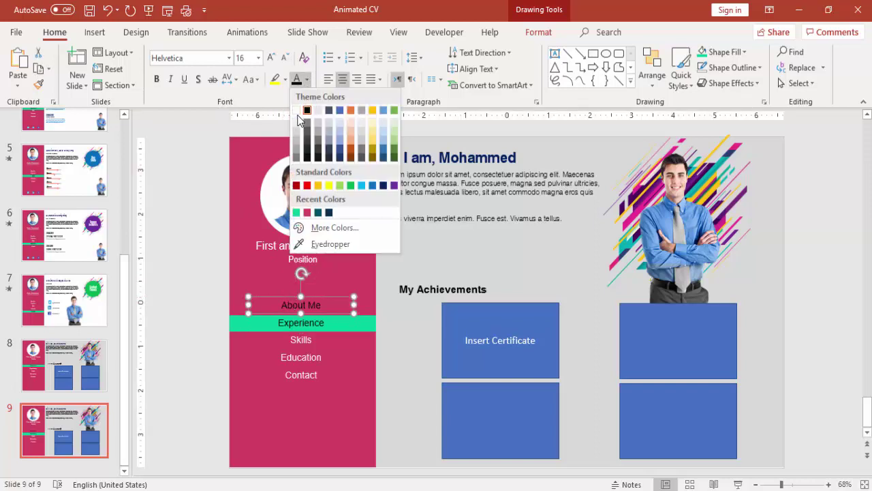
pyautogui.click(296, 111)
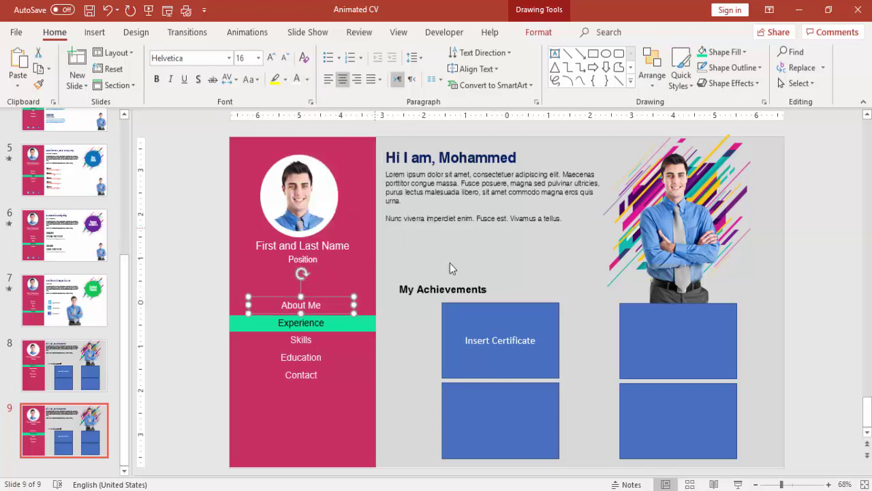
pyautogui.click(810, 334)
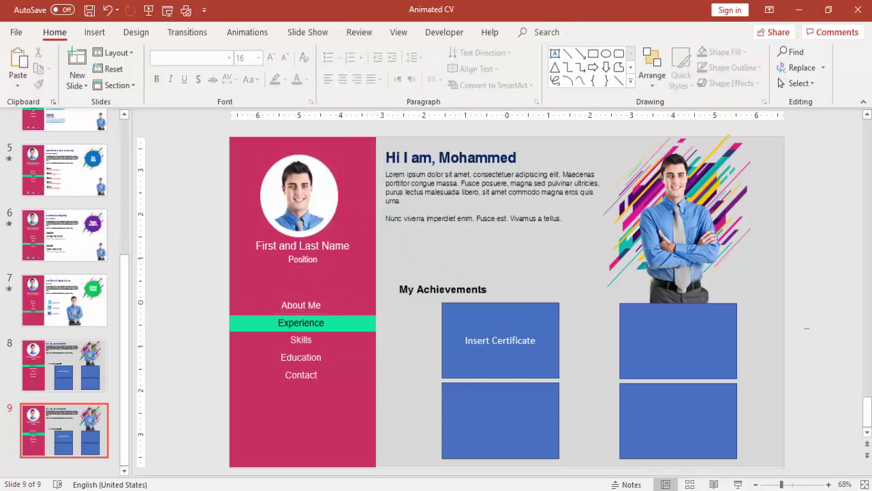
# - Move the "My Achievements" heading and its four rectangles together off the slide, just below its lower edge
pyautogui.click(755, 483)
pyautogui.click(755, 484)
pyautogui.click(755, 484)
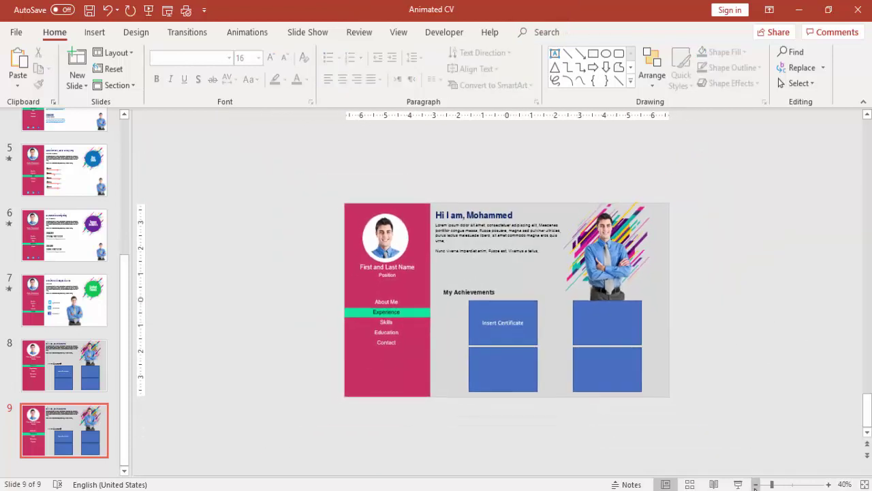
pyautogui.click(755, 484)
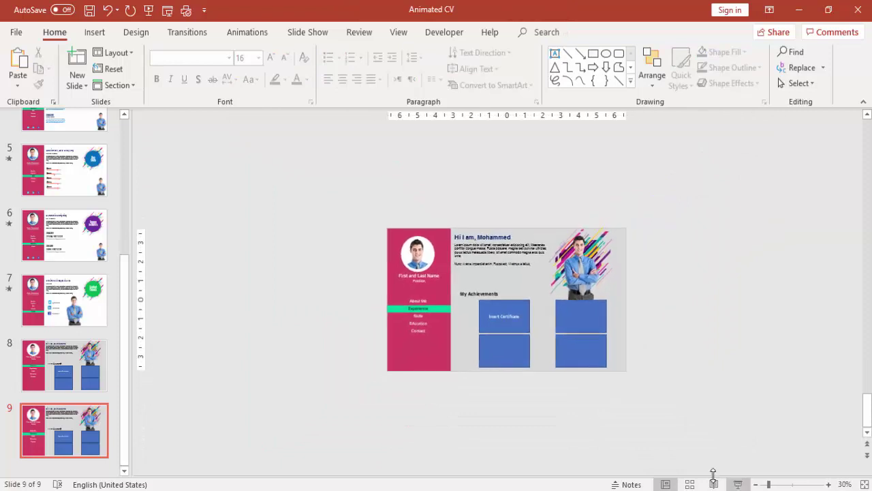
pyautogui.click(476, 292)
pyautogui.keyDown('shift'); pyautogui.click(501, 320); pyautogui.keyUp('shift')
pyautogui.keyDown('shift'); pyautogui.click(531, 345); pyautogui.keyUp('shift')
pyautogui.keyDown('shift'); pyautogui.click(562, 323); pyautogui.keyUp('shift')
pyautogui.keyDown('shift'); pyautogui.click(594, 361); pyautogui.keyUp('shift')
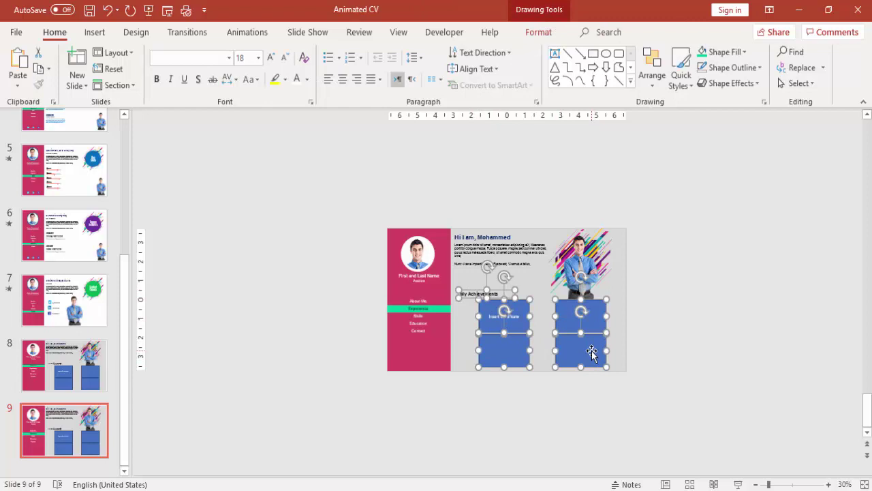
pyautogui.moveTo(592, 352); pyautogui.dragTo(592, 443)
pyautogui.click(650, 353)
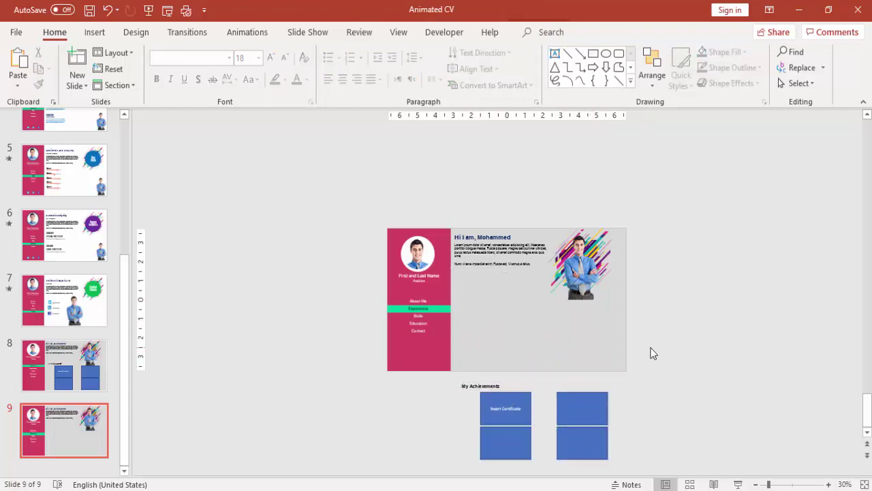
# - Move the cut-out employee picture into the lower right corner of the slide
pyautogui.click(829, 485)
pyautogui.click(611, 225)
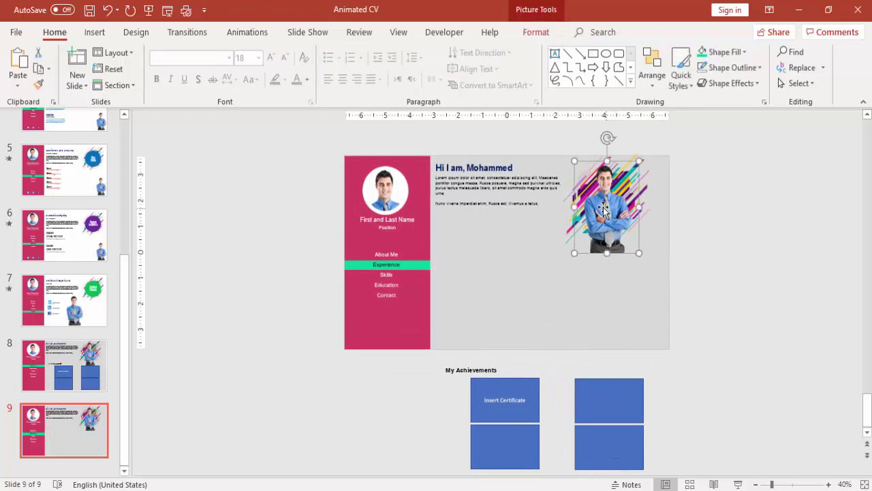
pyautogui.moveTo(611, 225); pyautogui.dragTo(630, 303)
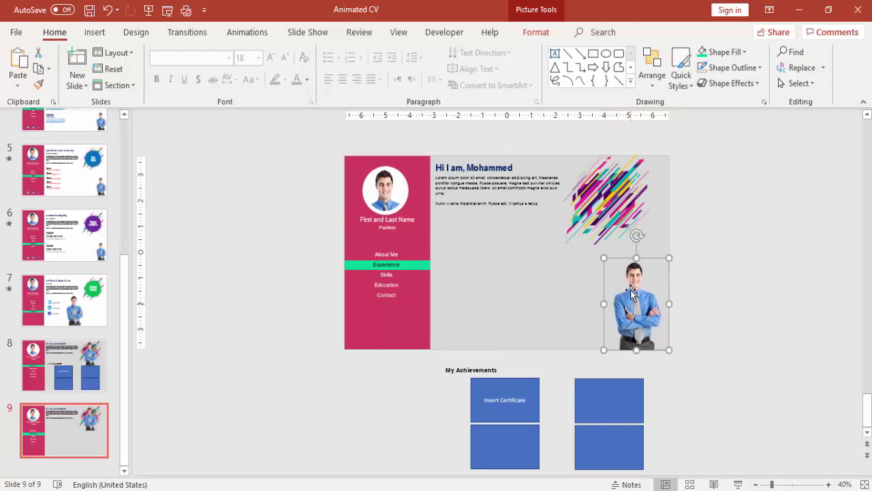
# - Shrink the abstract lines picture and place it in the upper right area of the slide, above the employee picture
pyautogui.click(609, 196)
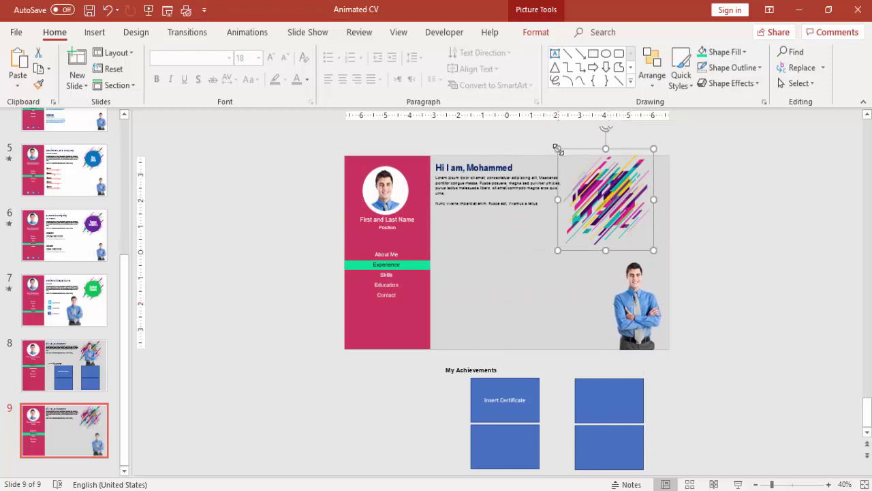
pyautogui.moveTo(557, 149); pyautogui.dragTo(581, 181)
pyautogui.moveTo(617, 207); pyautogui.dragTo(626, 202)
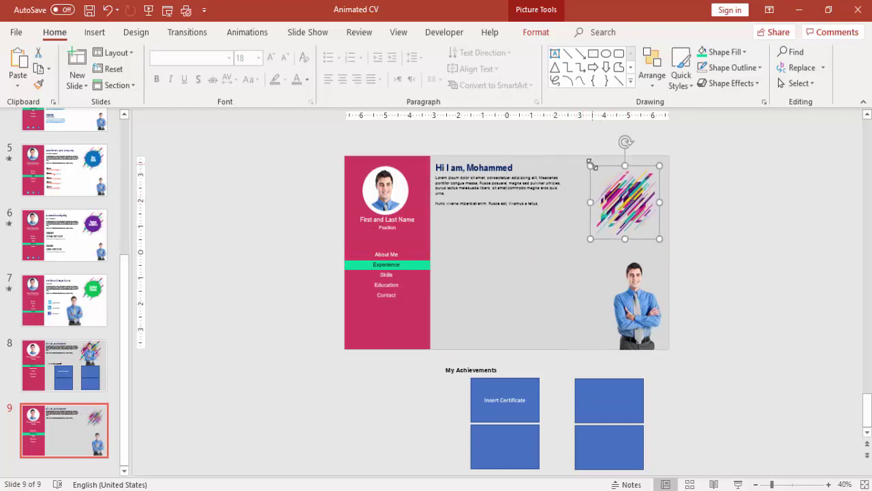
pyautogui.click(588, 165)
pyautogui.click(627, 188)
pyautogui.press('Escape')
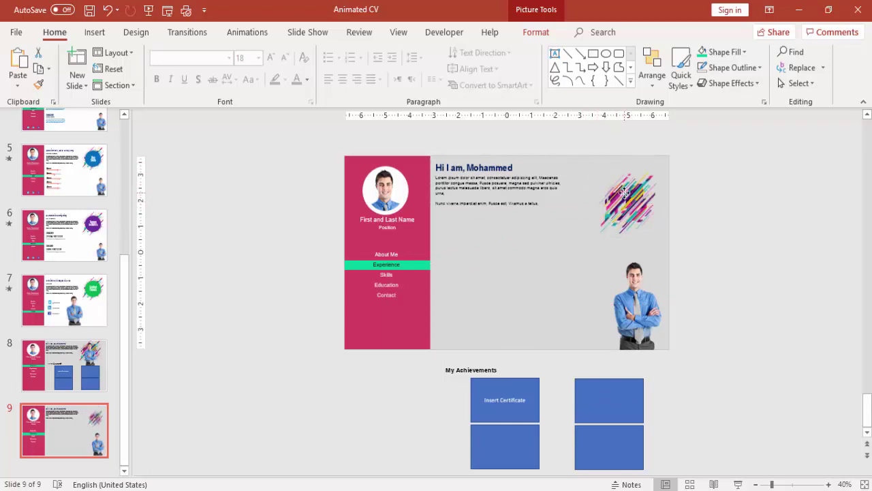
pyautogui.click(624, 193)
pyautogui.click(701, 202)
# - Draw a circle, place it over the centre of the abstract lines picture and size it to about 1.37" across
pyautogui.click(94, 32)
pyautogui.click(201, 87)
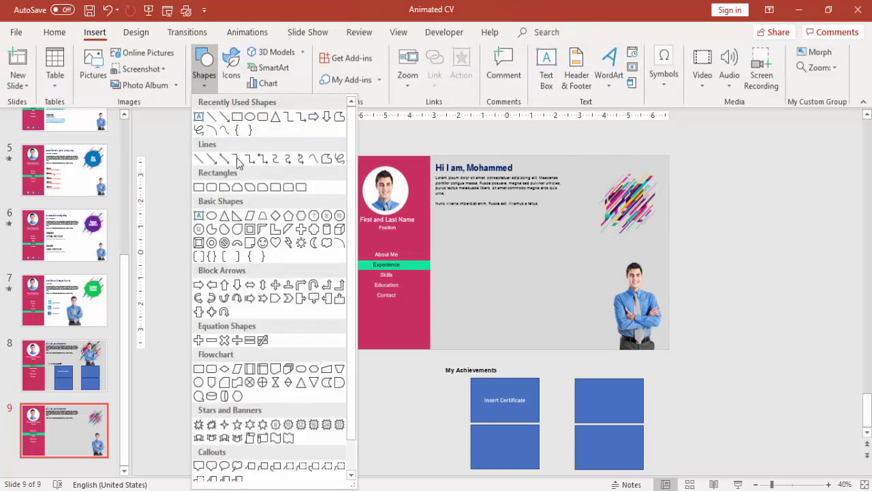
pyautogui.click(210, 217)
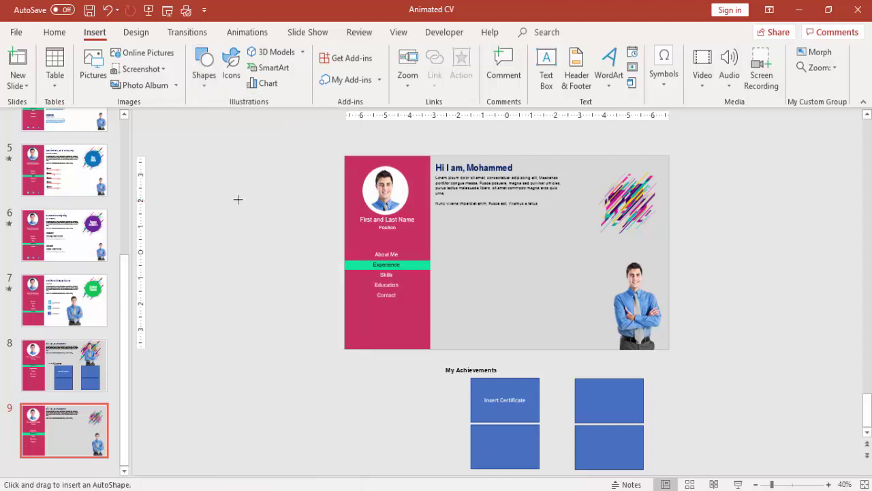
pyautogui.moveTo(238, 197); pyautogui.dragTo(293, 261)
pyautogui.moveTo(268, 229); pyautogui.dragTo(638, 203)
pyautogui.moveTo(604, 172); pyautogui.dragTo(630, 201)
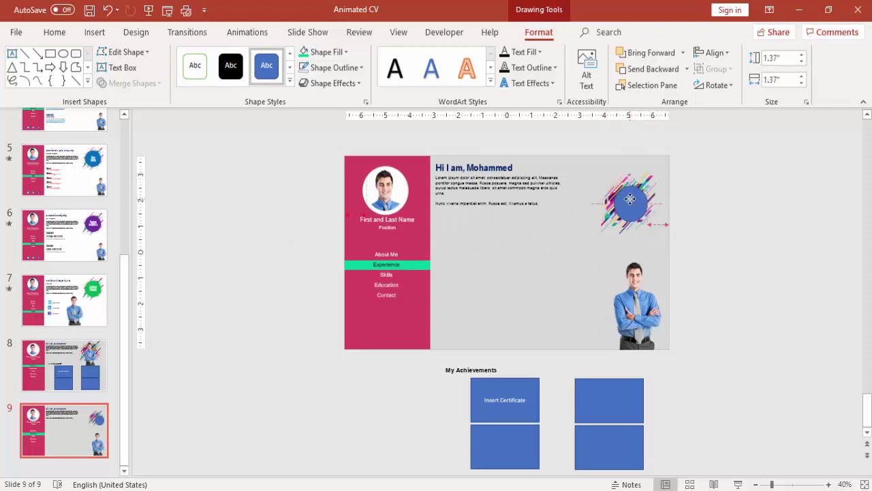
# - Fill the circle with the bright green of the menu highlight bar and remove its outline
pyautogui.click(302, 52)
pyautogui.click(341, 68)
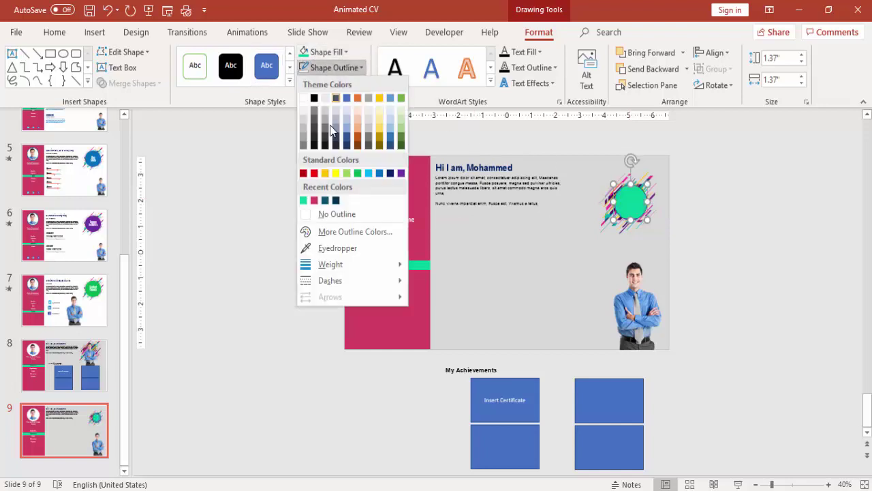
pyautogui.click(343, 212)
pyautogui.click(746, 220)
# - Replace the greeting heading above the paragraph with "Current Position"
pyautogui.click(829, 484)
pyautogui.click(828, 484)
pyautogui.click(829, 484)
pyautogui.click(829, 484)
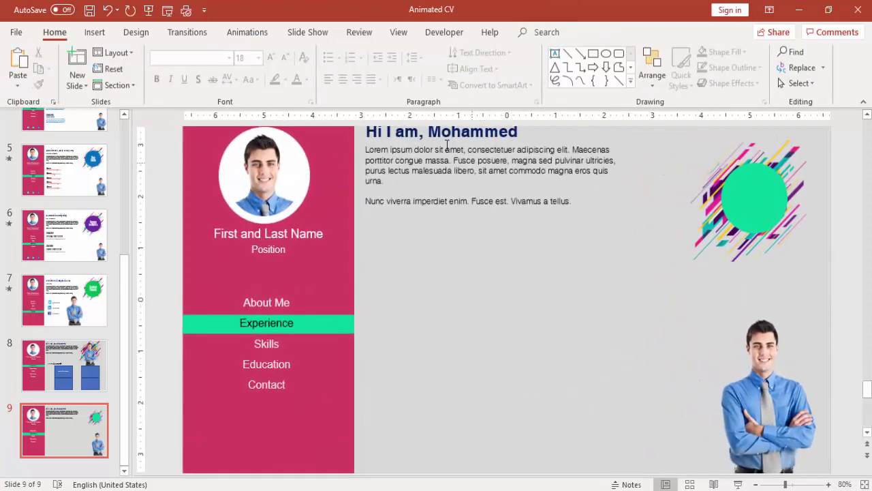
pyautogui.scroll(1, 498, 239)
pyautogui.click(371, 143)
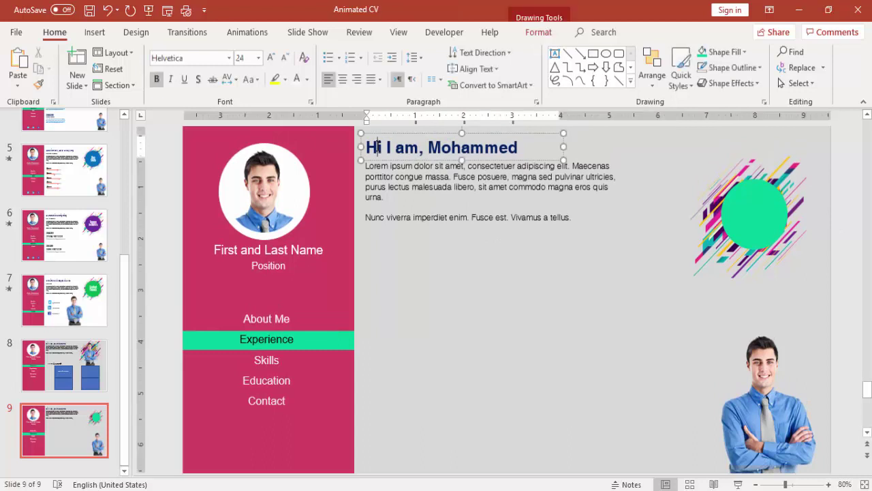
pyautogui.moveTo(372, 141); pyautogui.dragTo(492, 152)
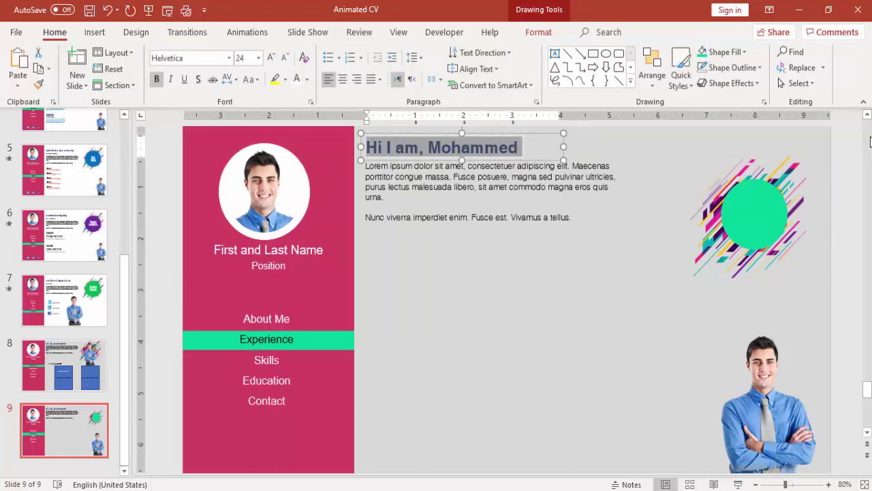
pyautogui.write('Ucr')
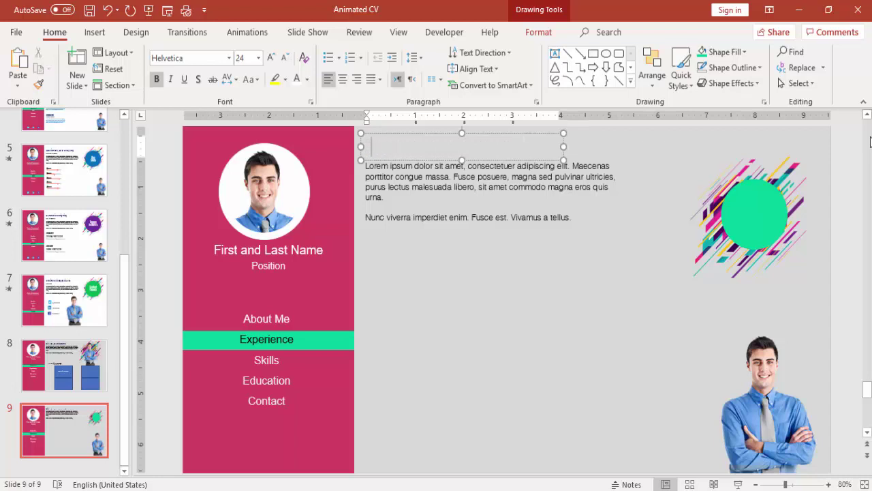
pyautogui.write('Current Position')
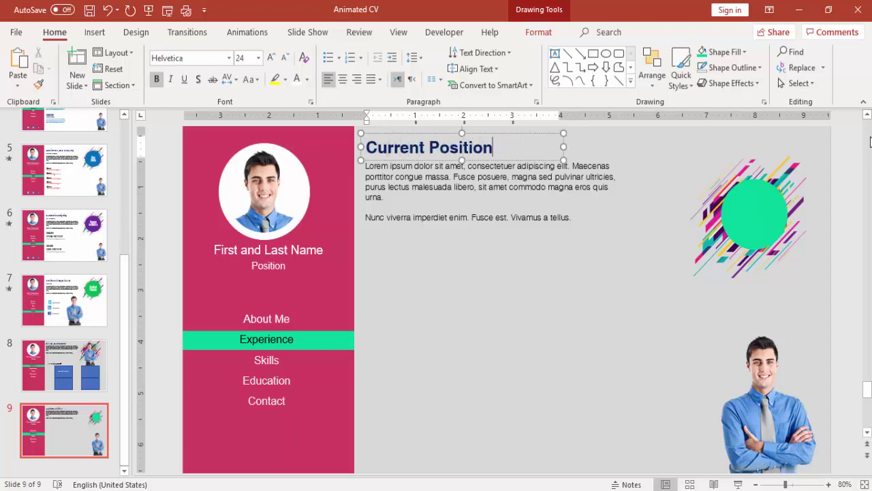
# - Copy the 2013-2019 and 2009-2013 job entries, with their titles and descriptions, from slide 4
pyautogui.click(582, 244)
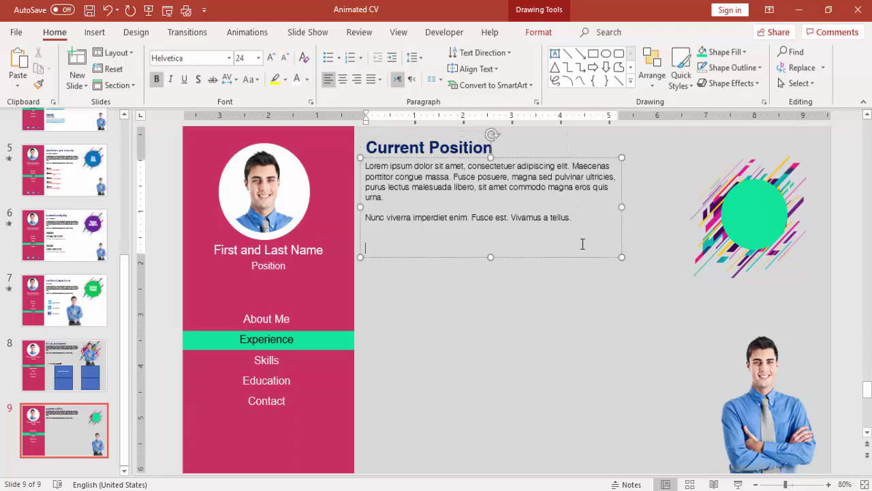
pyautogui.click(475, 319)
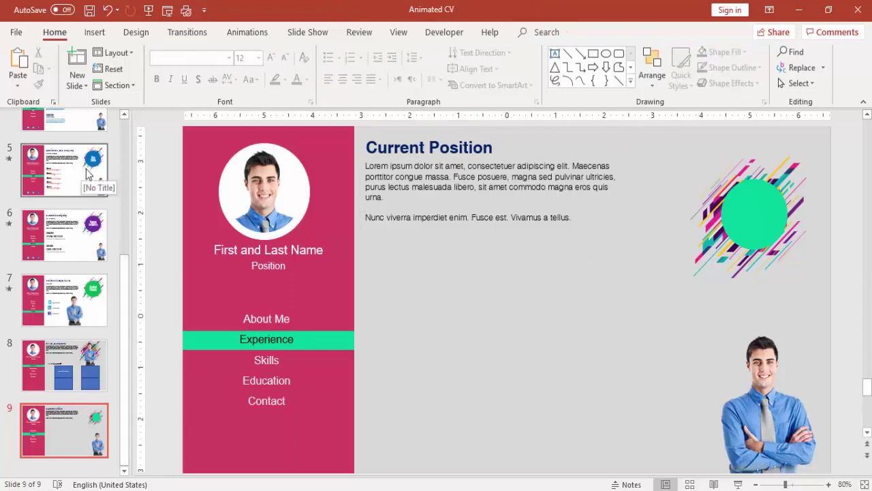
pyautogui.scroll(2, 86, 175)
pyautogui.click(65, 147)
pyautogui.click(398, 307)
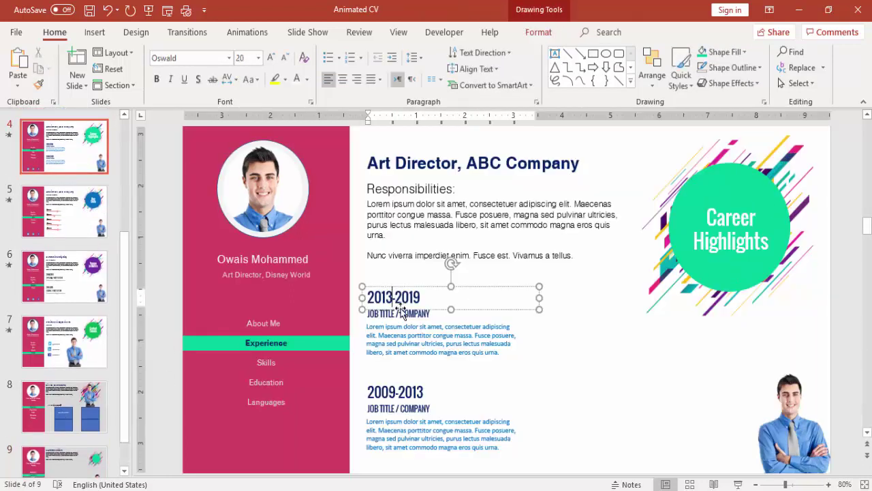
pyautogui.click(400, 307)
pyautogui.keyDown('shift'); pyautogui.click(400, 315); pyautogui.keyUp('shift')
pyautogui.keyDown('shift'); pyautogui.click(412, 327); pyautogui.keyUp('shift')
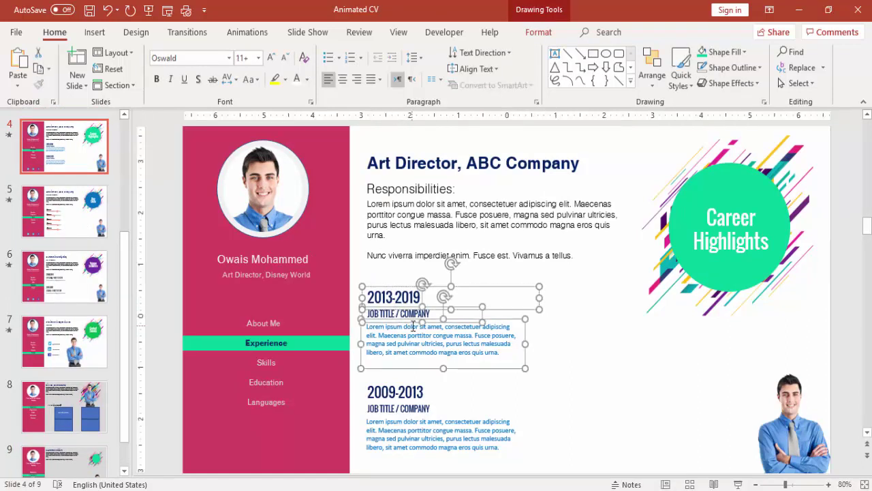
pyautogui.keyDown('shift'); pyautogui.click(413, 386); pyautogui.keyUp('shift')
pyautogui.keyDown('shift'); pyautogui.click(421, 412); pyautogui.keyUp('shift')
pyautogui.keyDown('shift'); pyautogui.click(423, 420); pyautogui.keyUp('shift')
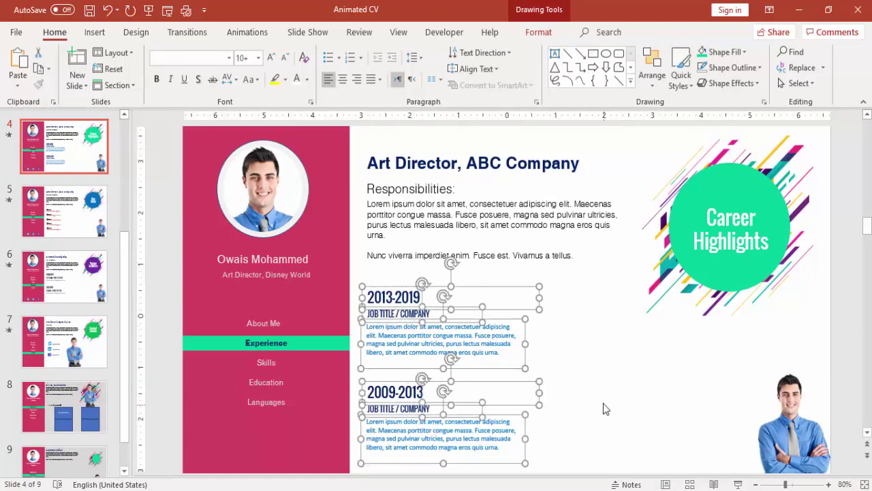
# - Paste the copied job entries on slide 9 and place them below the Current Position paragraph
pyautogui.click(64, 455)
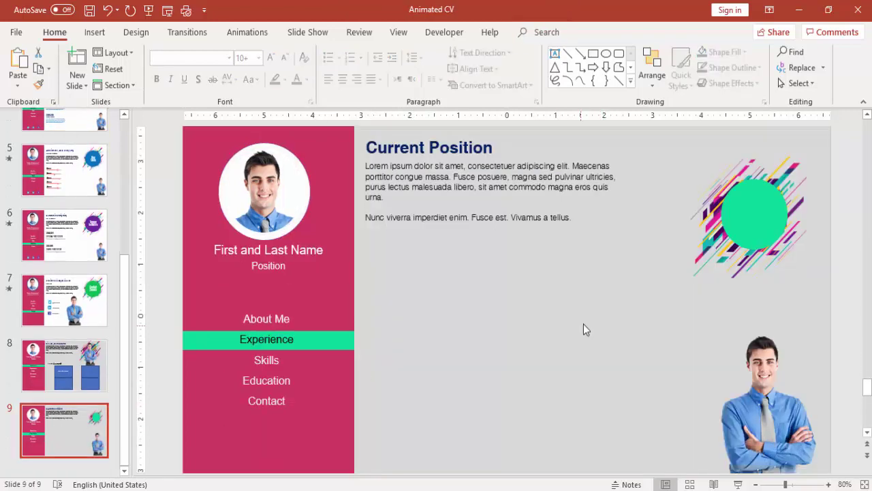
pyautogui.hotkey('ctrl', 'v')
pyautogui.moveTo(504, 286); pyautogui.dragTo(510, 254)
pyautogui.click(607, 279)
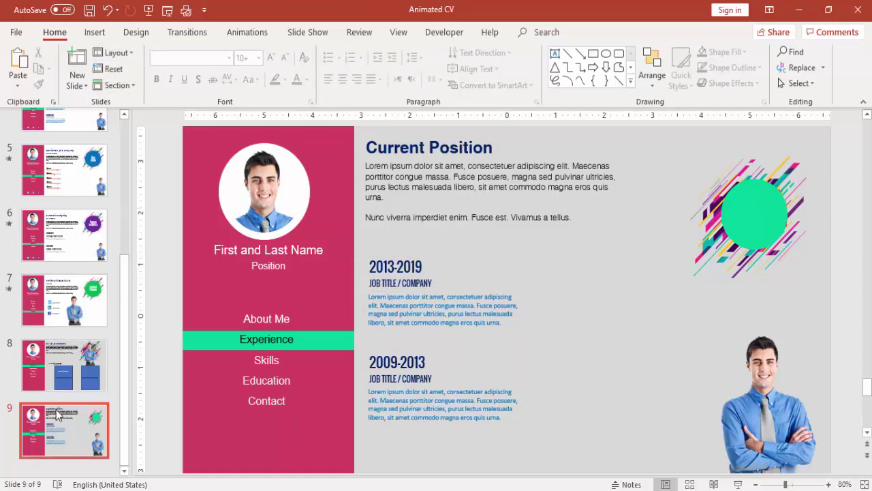
# - Apply the Morph transition to slide 9 and preview it by playing the slide show from slide 8
pyautogui.click(191, 38)
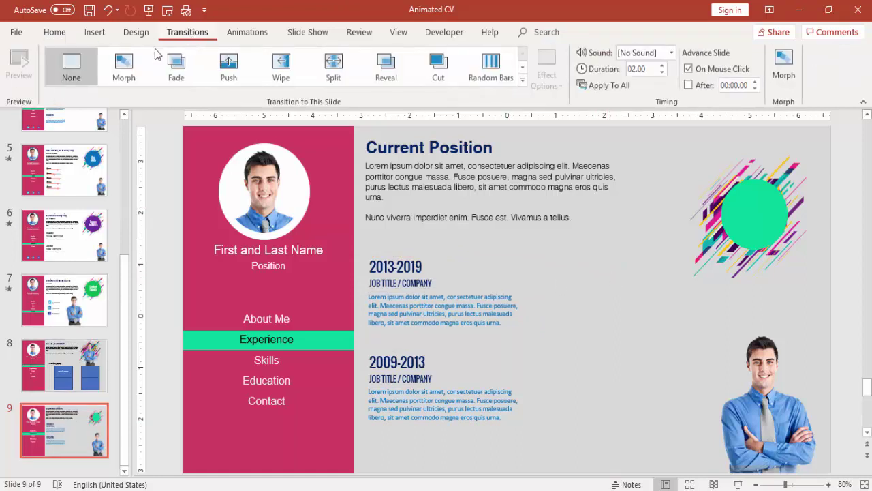
pyautogui.click(124, 65)
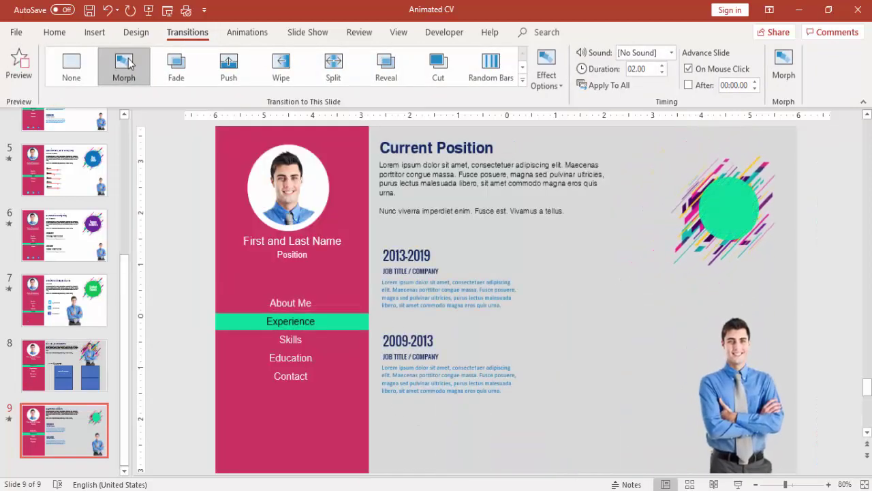
pyautogui.click(90, 361)
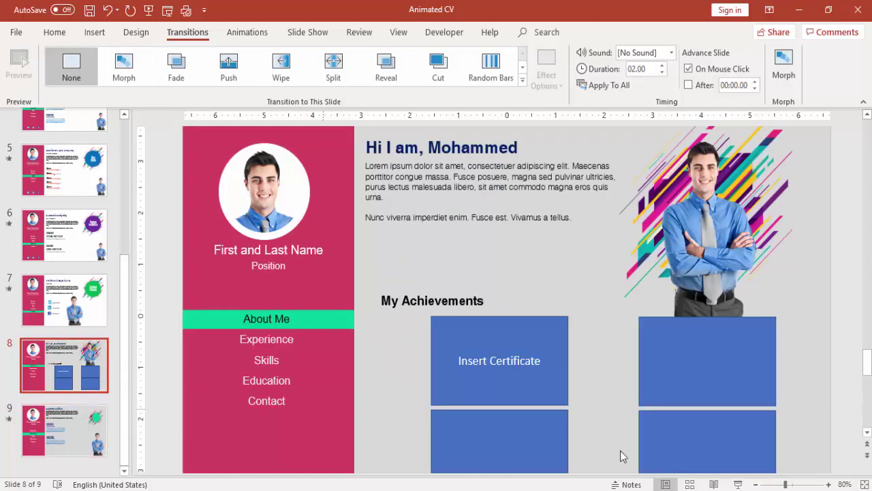
pyautogui.click(738, 484)
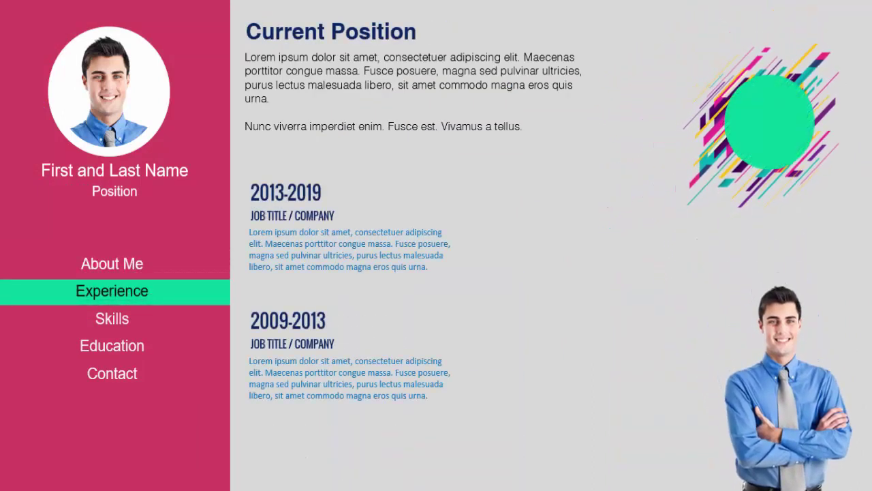
pyautogui.press('Escape')
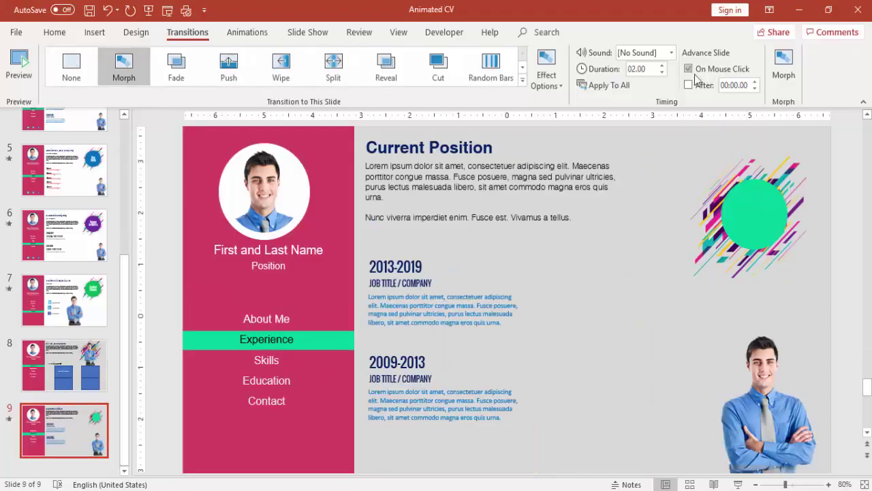
# - Shorten slide 9's transition duration by two increments and replay the slide show from slide 8
pyautogui.click(662, 73)
pyautogui.click(662, 73)
pyautogui.click(65, 364)
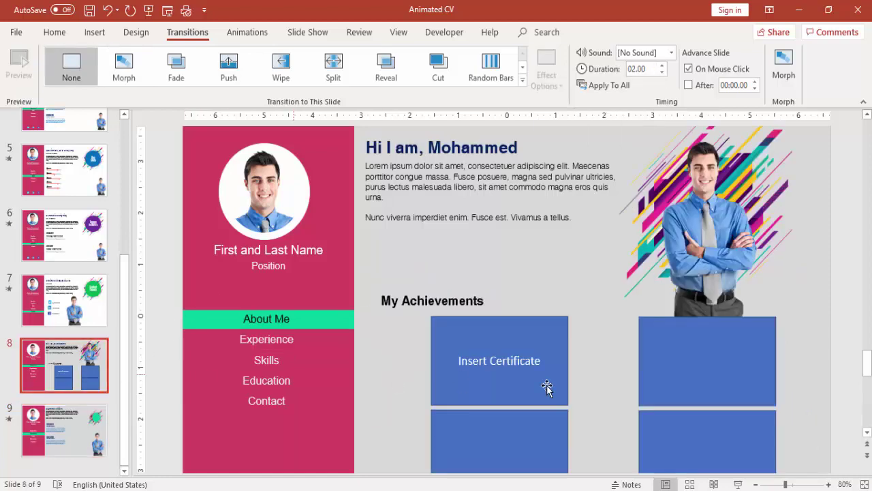
pyautogui.click(742, 482)
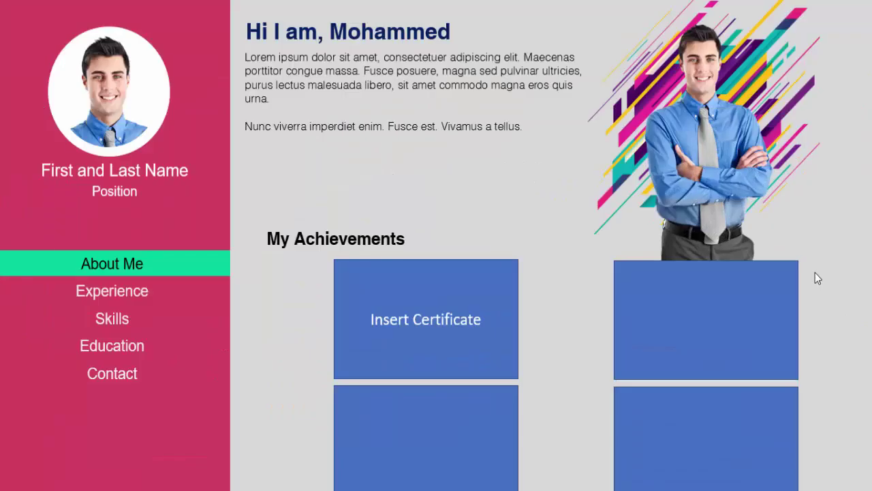
pyautogui.click(815, 273)
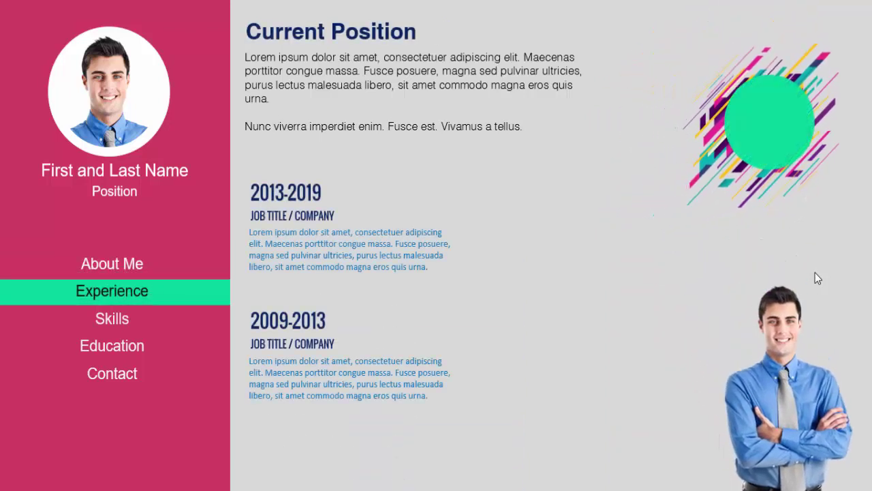
pyautogui.press('Escape')
# - Duplicate the Experience slide, slide 9
pyautogui.scroll(-1, 305, 404)
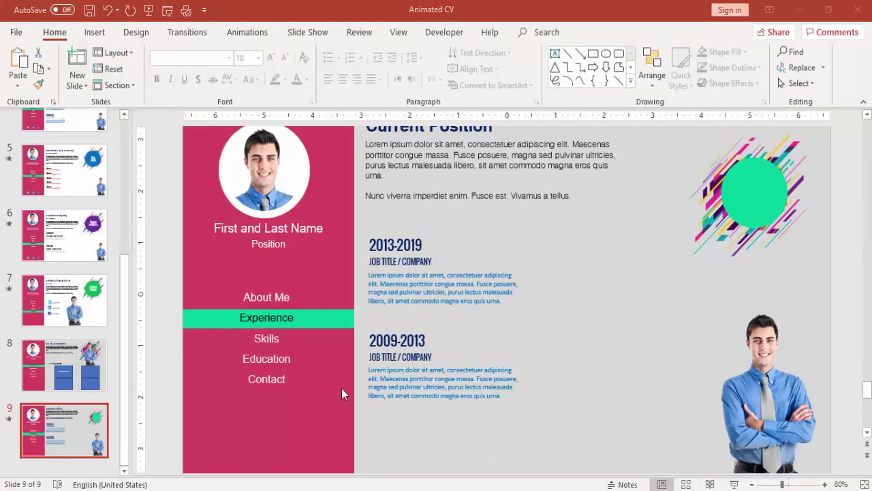
pyautogui.rightClick(71, 437)
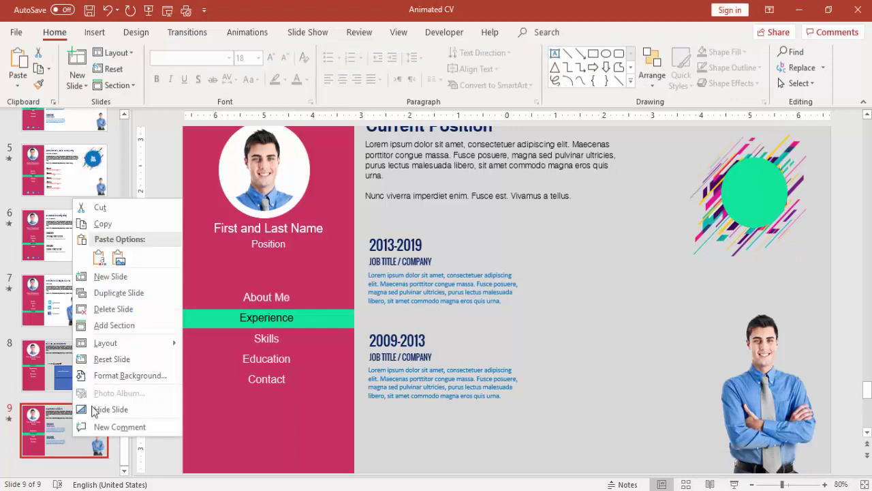
pyautogui.click(119, 293)
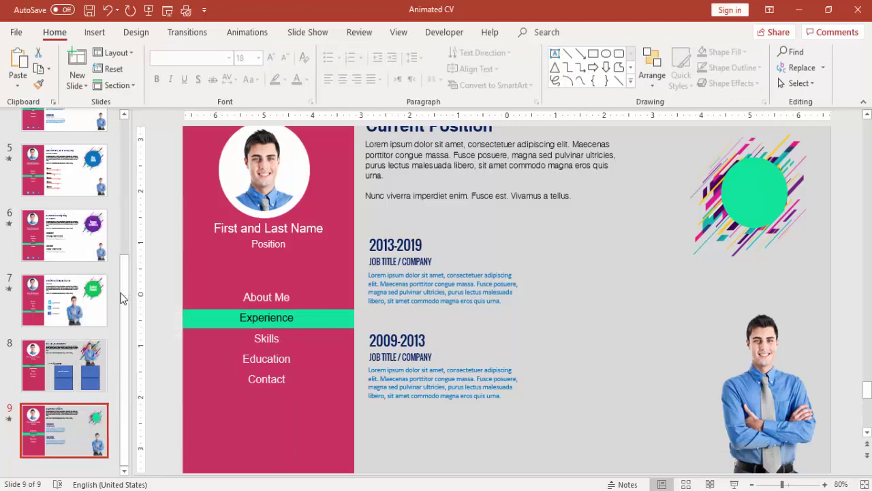
# - Delete the My Achievements heading and the four blue certificate boxes lying below slide 10
pyautogui.click(758, 484)
pyautogui.click(757, 484)
pyautogui.click(757, 484)
pyautogui.click(756, 484)
pyautogui.click(756, 484)
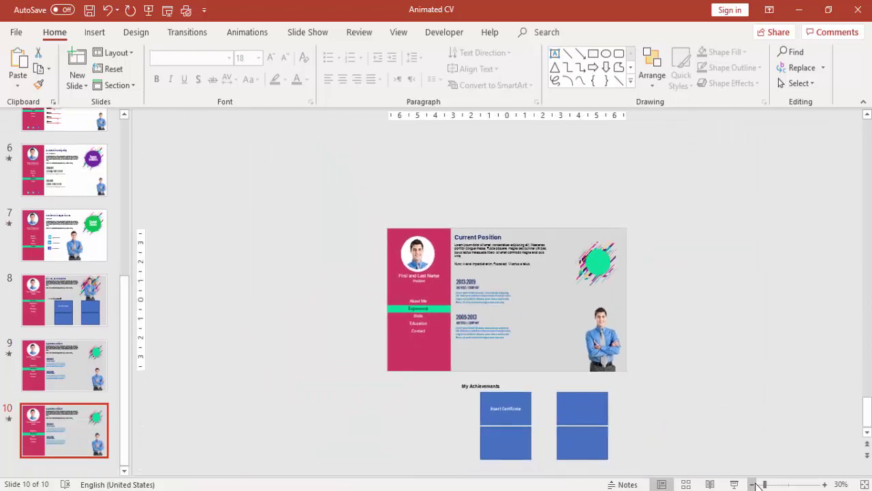
pyautogui.moveTo(674, 376); pyautogui.dragTo(408, 477)
pyautogui.press('Delete')
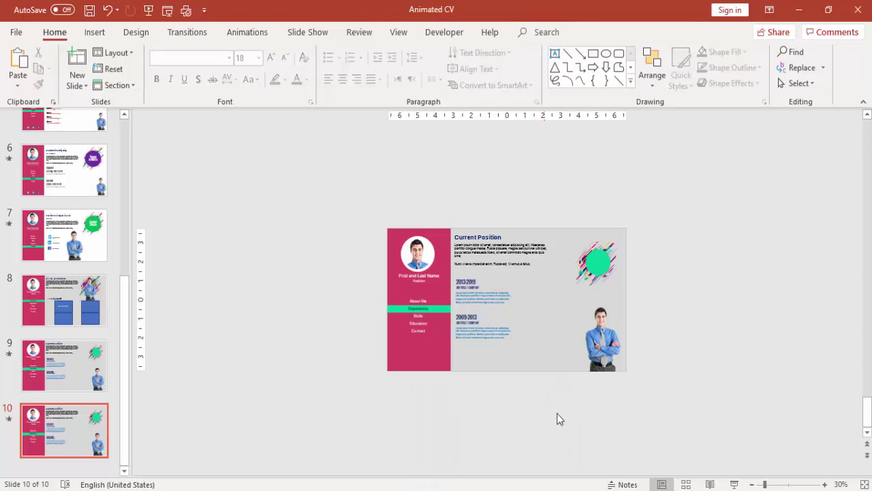
# - Move both job entries on slide 10 straight down until they sit just off the slide's lower edge
pyautogui.moveTo(564, 404)
pyautogui.mouseDown()
pyautogui.moveTo(466, 299)
pyautogui.moveTo(426, 278)
pyautogui.moveTo(433, 260)
pyautogui.mouseUp()
pyautogui.press('Down')
pyautogui.press('Down')
pyautogui.press('Down')
pyautogui.press('Down')
pyautogui.press('Down')
pyautogui.press('Down')
pyautogui.press('Down')
pyautogui.press('Down')
pyautogui.press('Down')
pyautogui.press('Down')
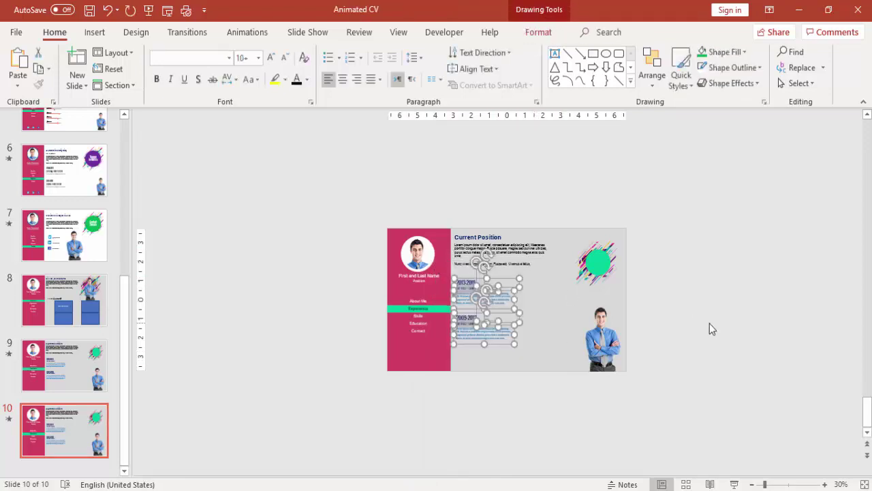
pyautogui.press('Down')
pyautogui.press('Down')
pyautogui.press('Down')
pyautogui.press('Down')
pyautogui.press('Down')
pyautogui.press('Down')
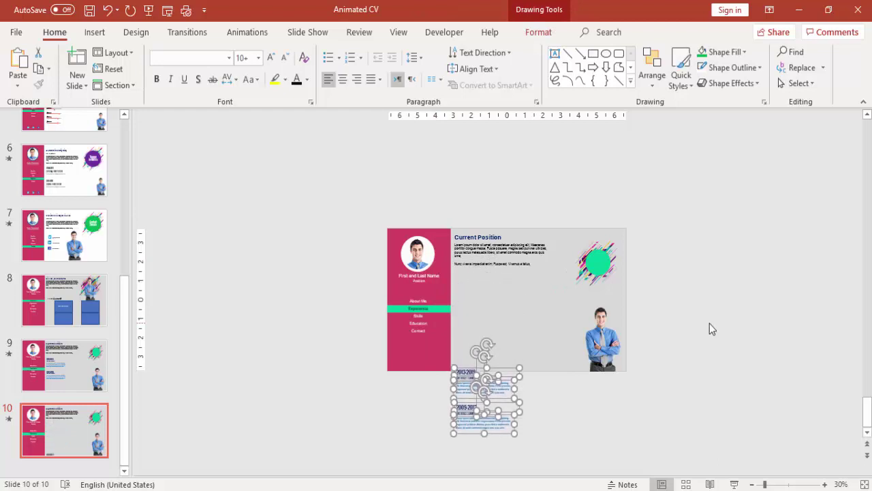
pyautogui.press('Down')
pyautogui.press('Down')
pyautogui.press('Down')
pyautogui.press('Down')
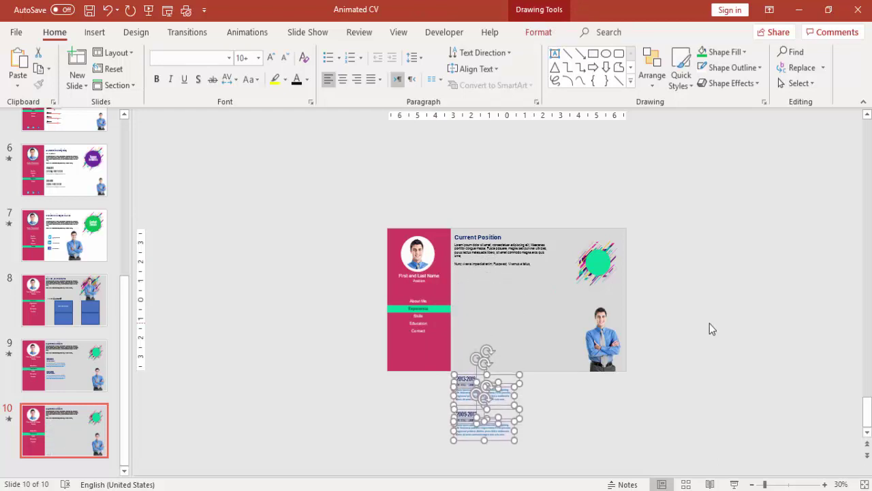
pyautogui.click(696, 316)
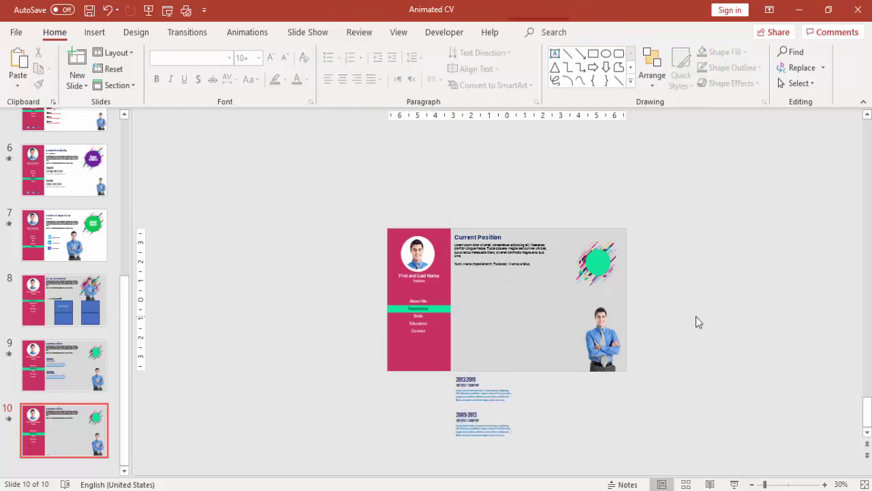
# - Move the green menu highlight bar on slide 10 down from Experience so it sits behind Skills
pyautogui.click(825, 484)
pyautogui.click(824, 484)
pyautogui.click(824, 484)
pyautogui.click(825, 484)
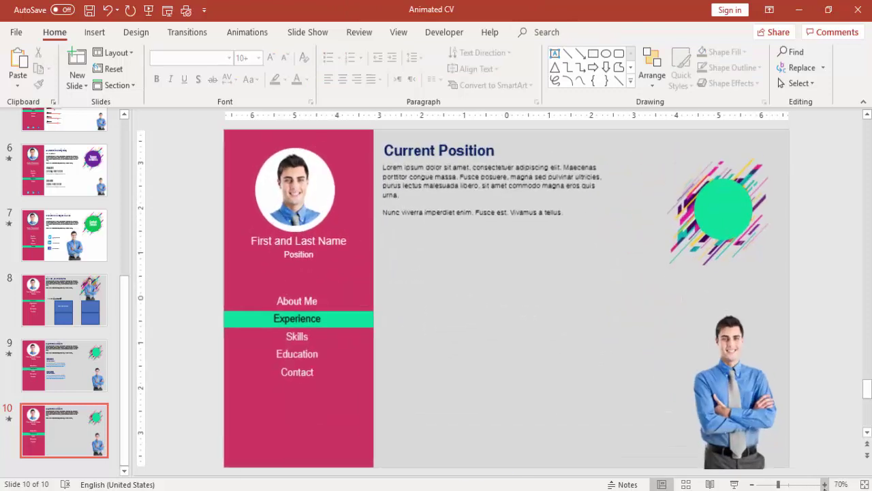
pyautogui.click(347, 320)
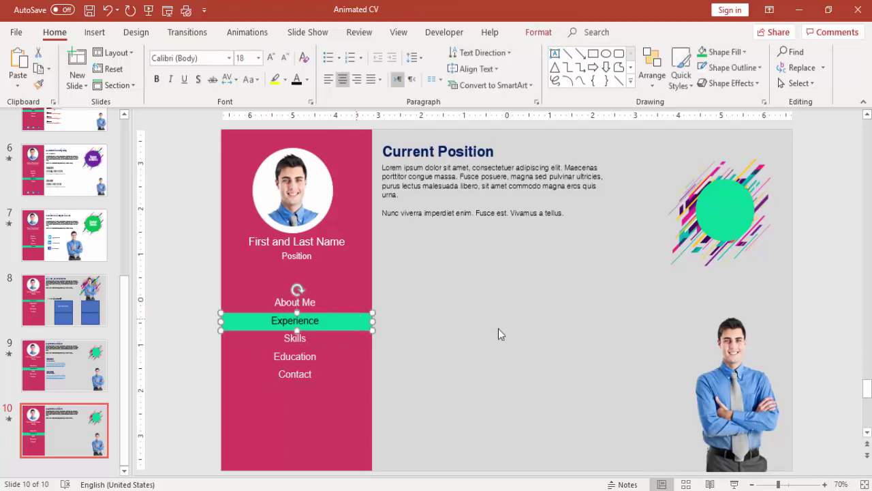
pyautogui.press('Down')
pyautogui.press('Down')
pyautogui.press('Down')
pyautogui.press('Down')
pyautogui.press('Down')
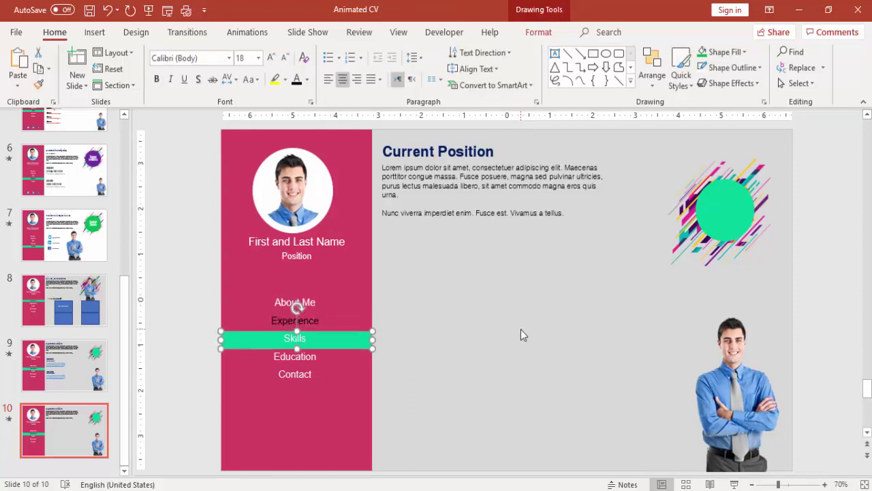
pyautogui.press('Down')
pyautogui.press('Down')
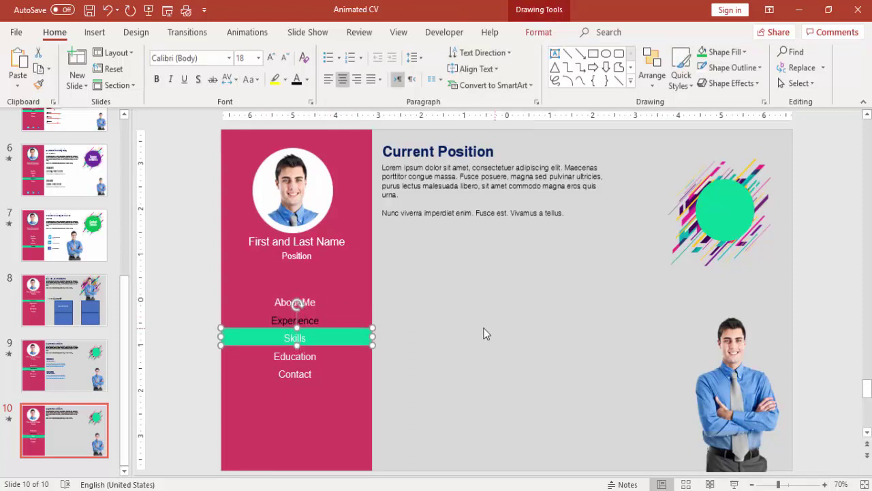
# - Change the Skills menu label to black text and the Experience label to white text on slide 10
pyautogui.click(306, 337)
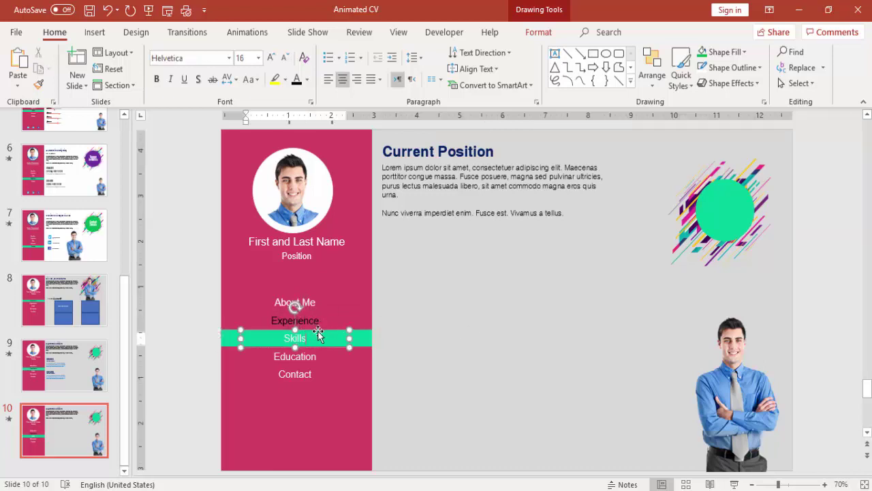
pyautogui.click(318, 333)
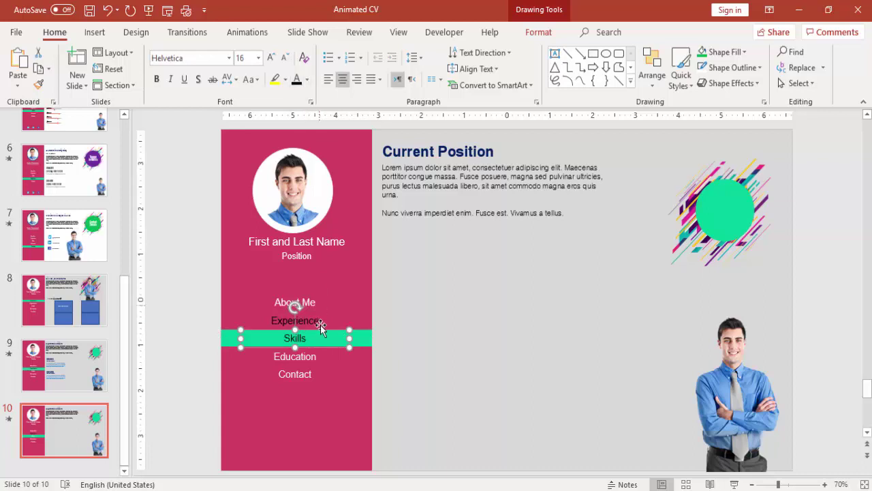
pyautogui.click(310, 306)
pyautogui.click(312, 310)
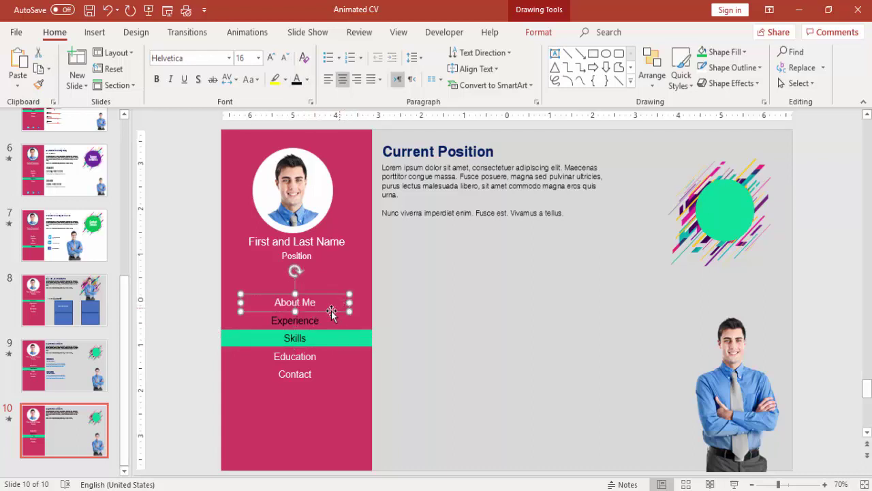
pyautogui.click(318, 315)
pyautogui.click(315, 312)
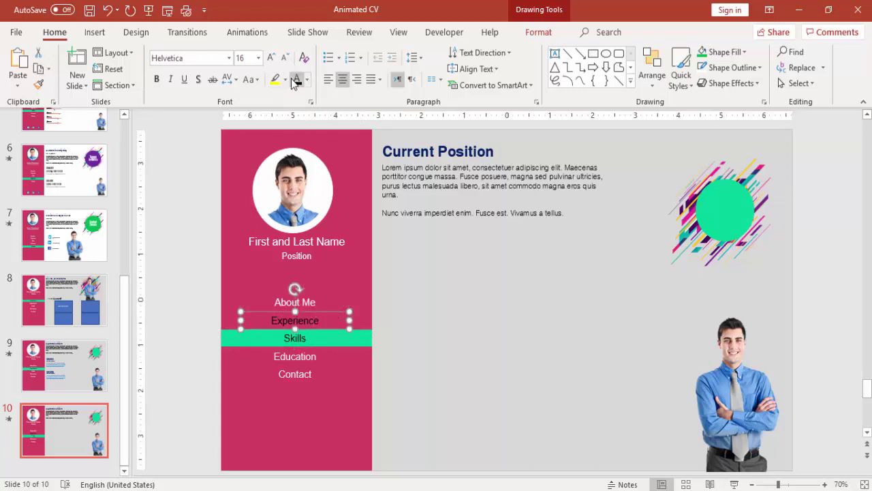
pyautogui.click(307, 79)
pyautogui.click(300, 111)
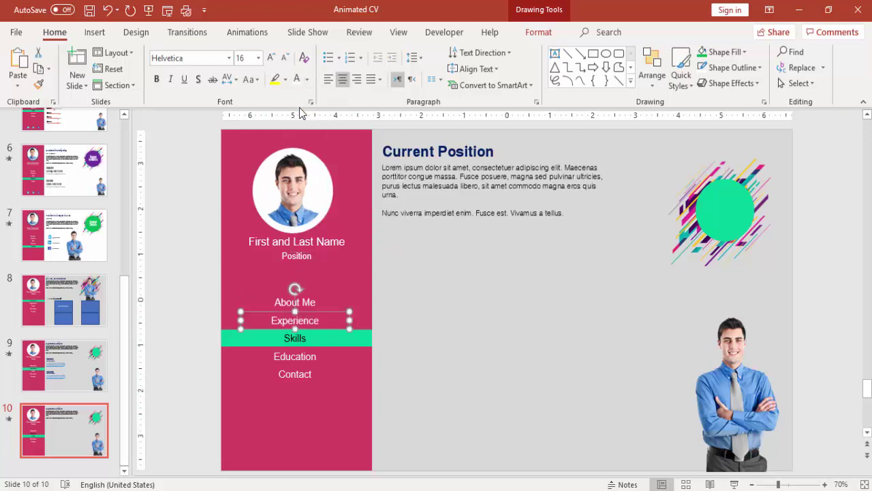
pyautogui.click(204, 278)
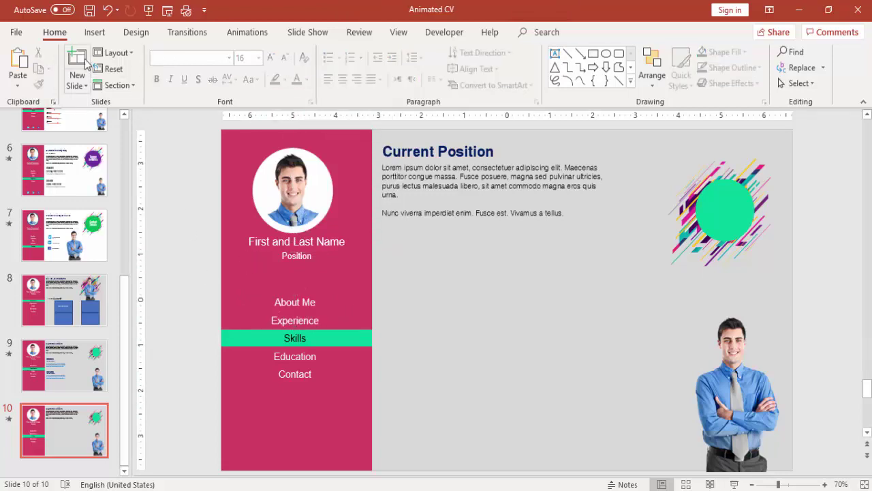
# - Draw a rounded rectangle about 4.34 by 0.84 inches below the text on slide 10 and fully round its ends
pyautogui.click(95, 33)
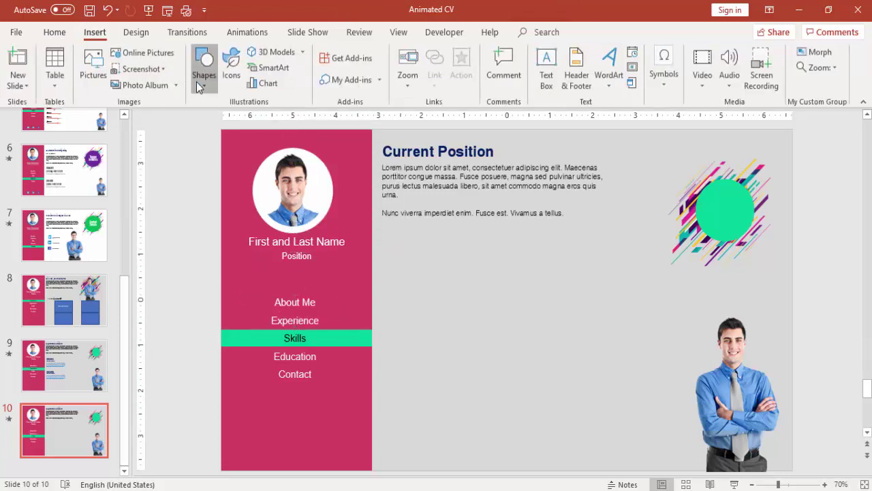
pyautogui.click(203, 68)
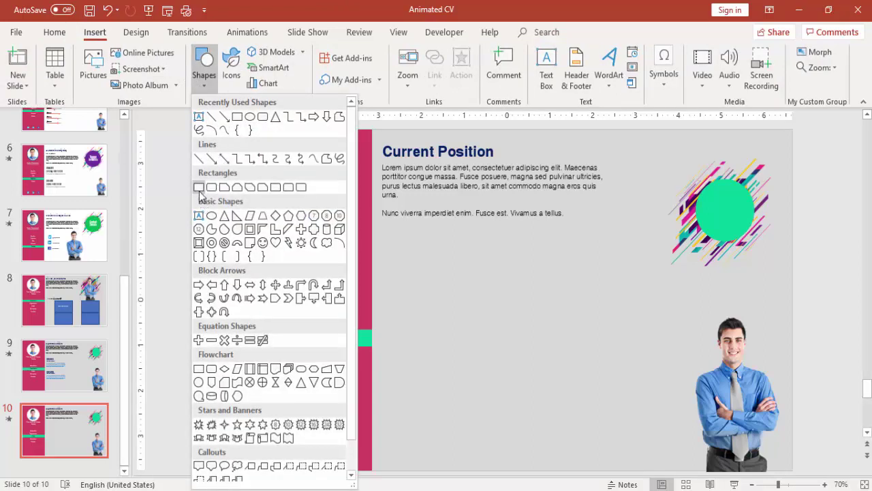
pyautogui.click(211, 187)
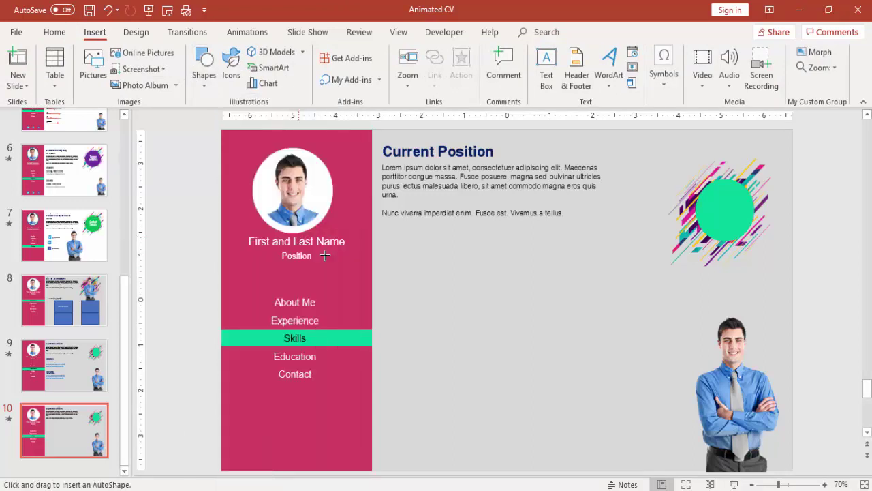
pyautogui.moveTo(386, 273); pyautogui.dragTo(575, 311)
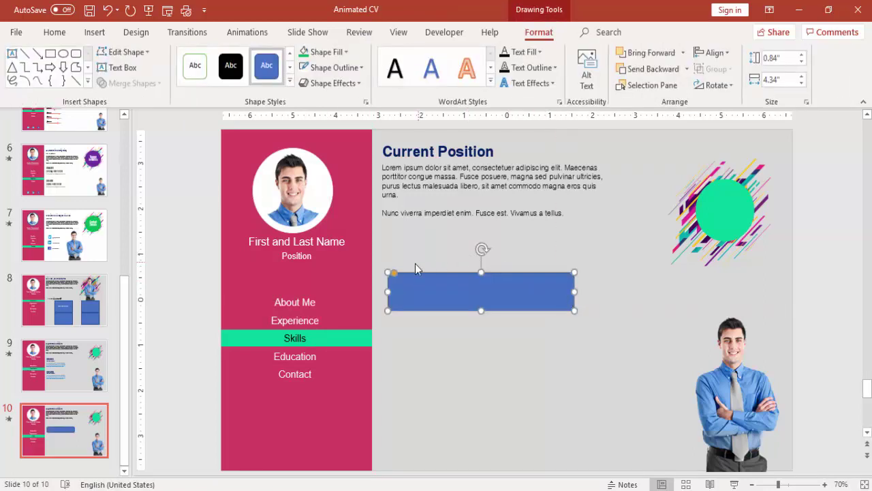
pyautogui.moveTo(394, 276); pyautogui.dragTo(436, 278)
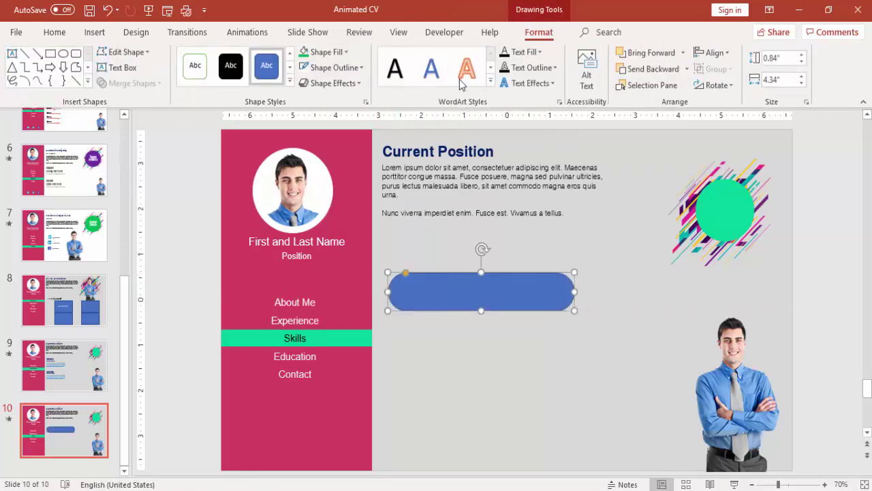
# - Fill the rounded rectangle with white and remove its outline
pyautogui.click(341, 52)
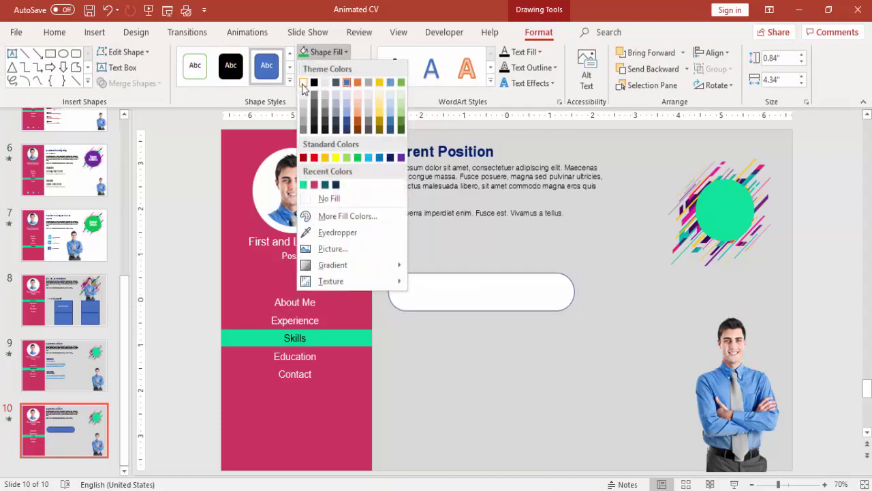
pyautogui.click(308, 83)
pyautogui.click(334, 67)
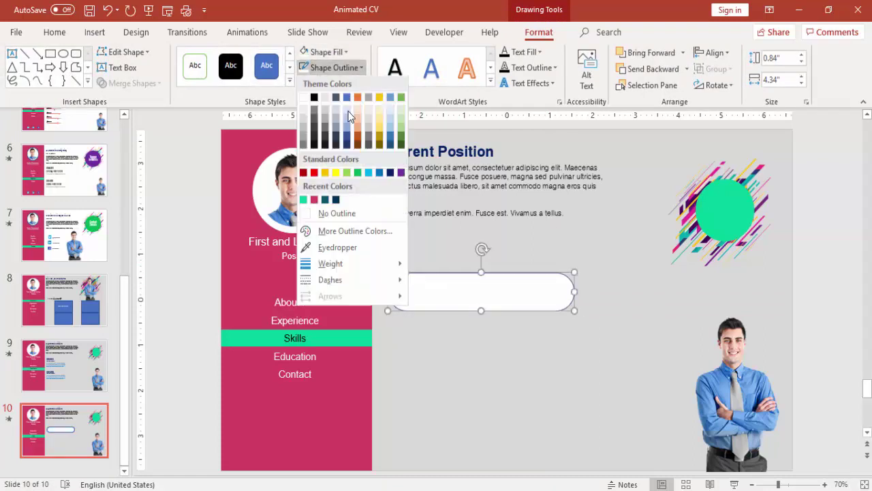
pyautogui.click(340, 214)
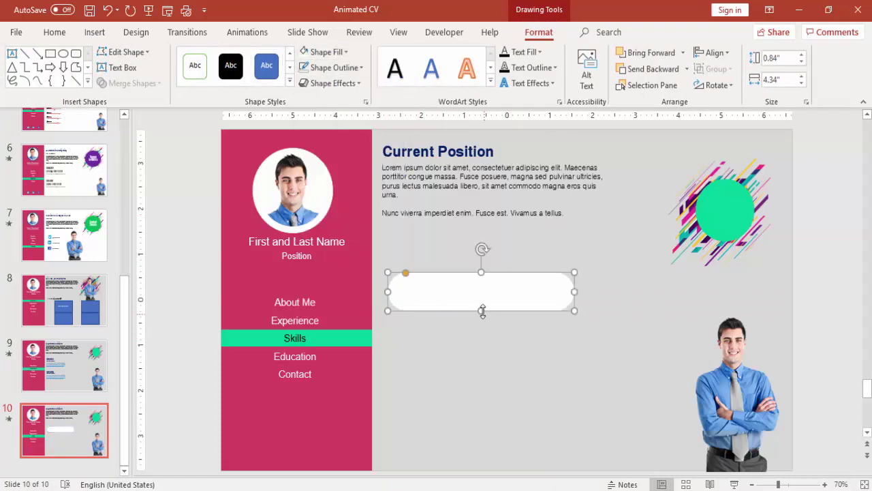
# - Flatten the white rounded shape to about 0.07 inches high and place a green-filled duplicate just below it
pyautogui.moveTo(481, 310); pyautogui.dragTo(481, 274)
pyautogui.click(518, 300)
pyautogui.click(512, 274)
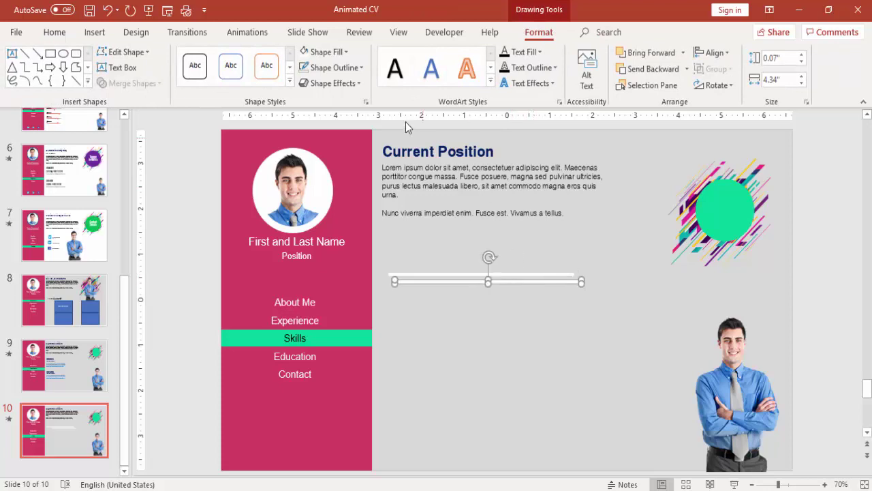
pyautogui.click(340, 52)
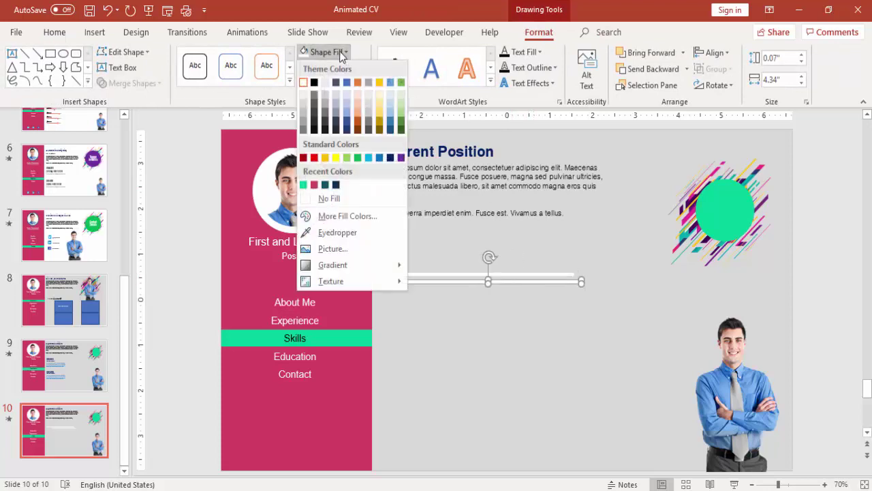
pyautogui.click(304, 185)
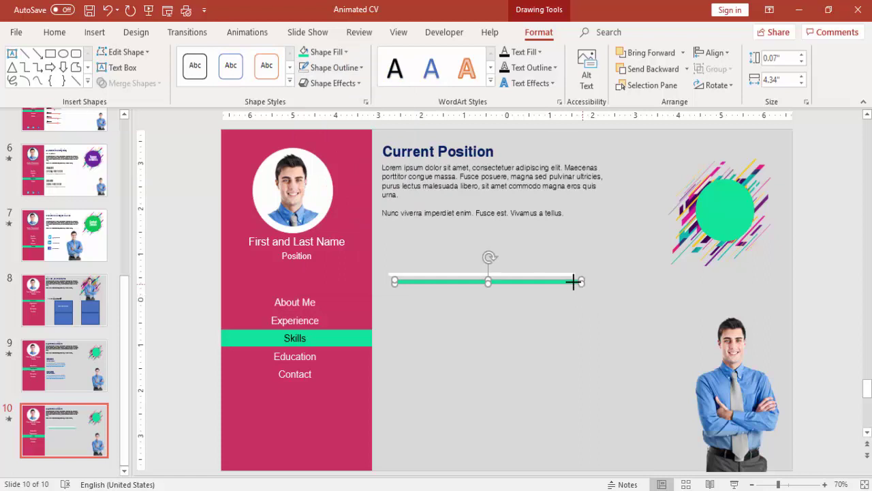
# - Shorten the green bar to 2.9 inches wide and give it no outline
pyautogui.moveTo(581, 281); pyautogui.dragTo(537, 282)
pyautogui.hotkey('ctrl', 'z')
pyautogui.click(801, 83)
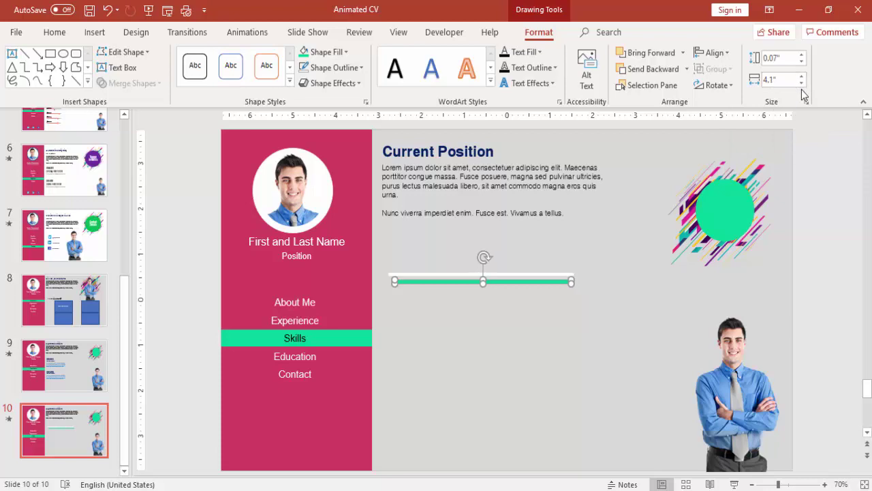
pyautogui.click(801, 83)
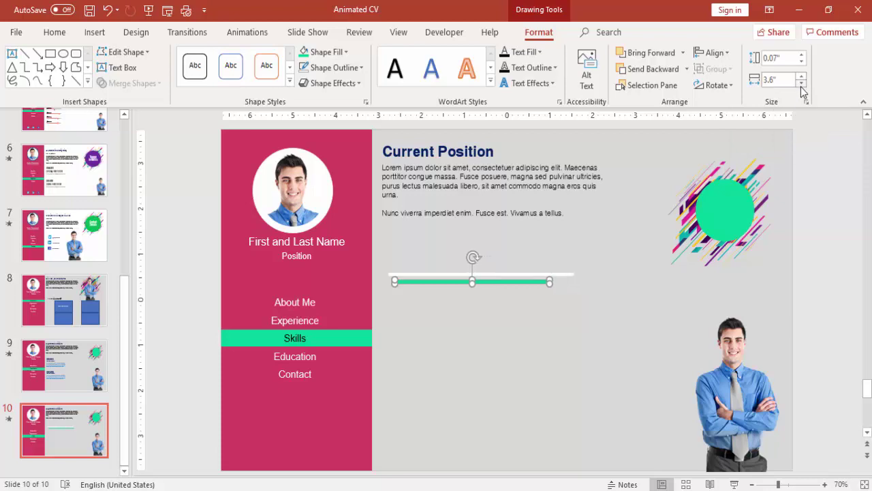
pyautogui.click(801, 83)
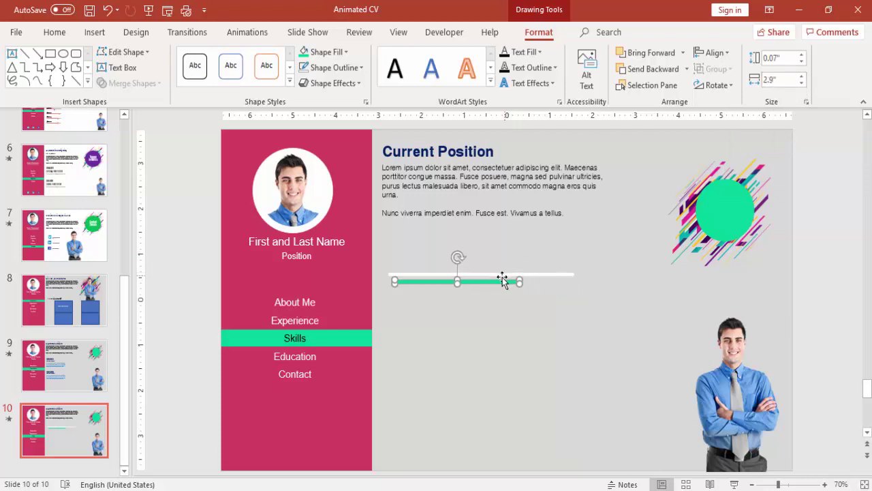
pyautogui.click(341, 68)
pyautogui.click(347, 216)
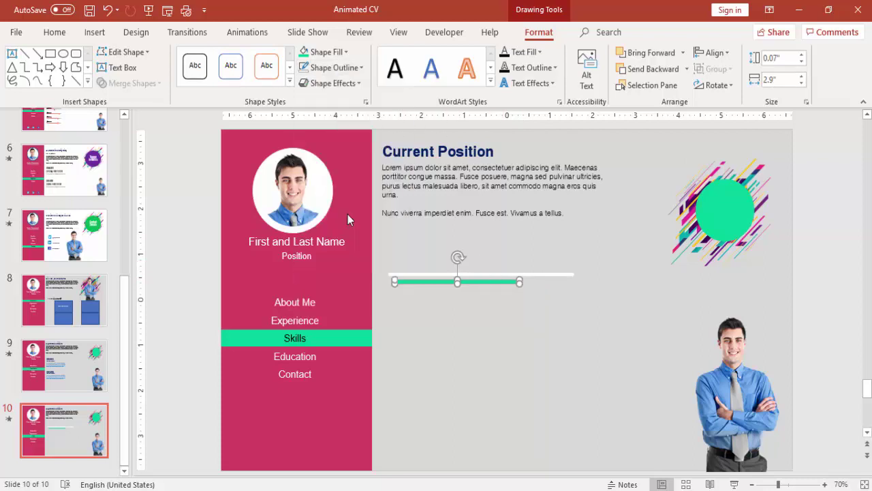
# - Move the green bar onto the white bar so their left ends line up
pyautogui.click(549, 275)
pyautogui.click(509, 281)
pyautogui.moveTo(498, 279); pyautogui.dragTo(493, 275)
pyautogui.click(506, 287)
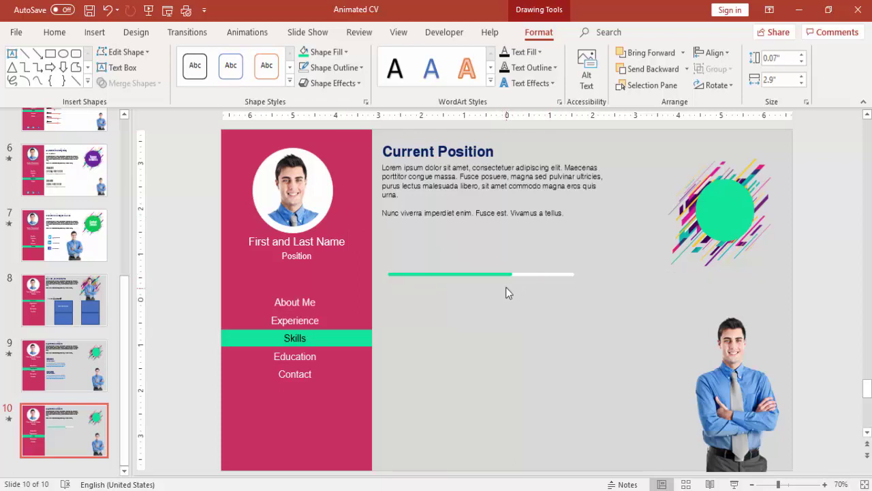
# - Draw a ring about 0.44 inches wide at the green bar's right end, filled green with no outline
pyautogui.click(96, 34)
pyautogui.click(203, 73)
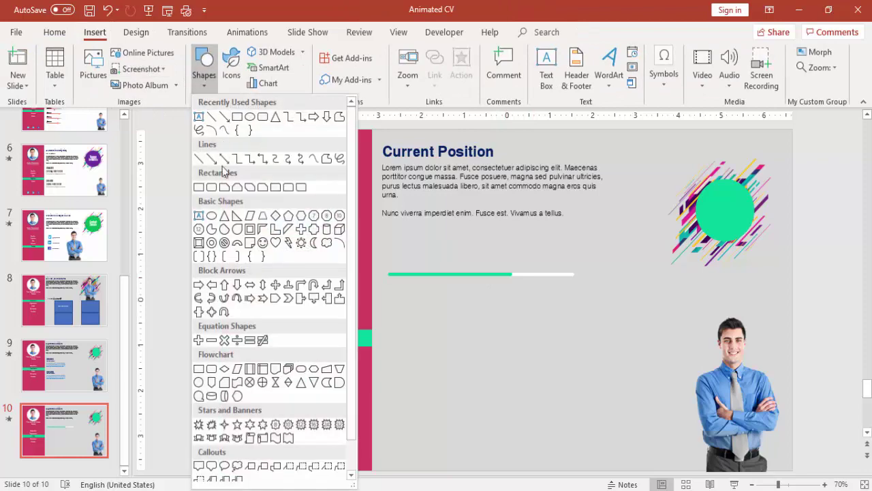
pyautogui.click(211, 243)
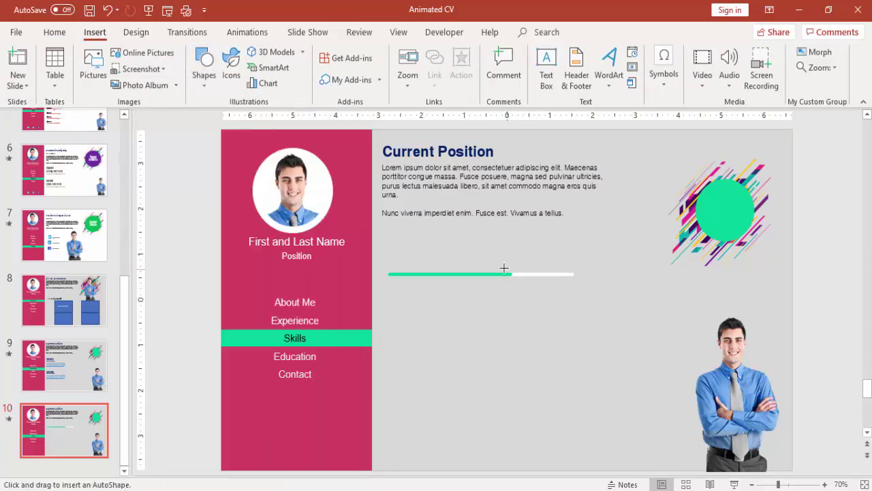
pyautogui.moveTo(504, 268)
pyautogui.mouseDown()
pyautogui.moveTo(521, 284)
pyautogui.moveTo(512, 275)
pyautogui.mouseUp()
pyautogui.click(305, 52)
pyautogui.click(346, 74)
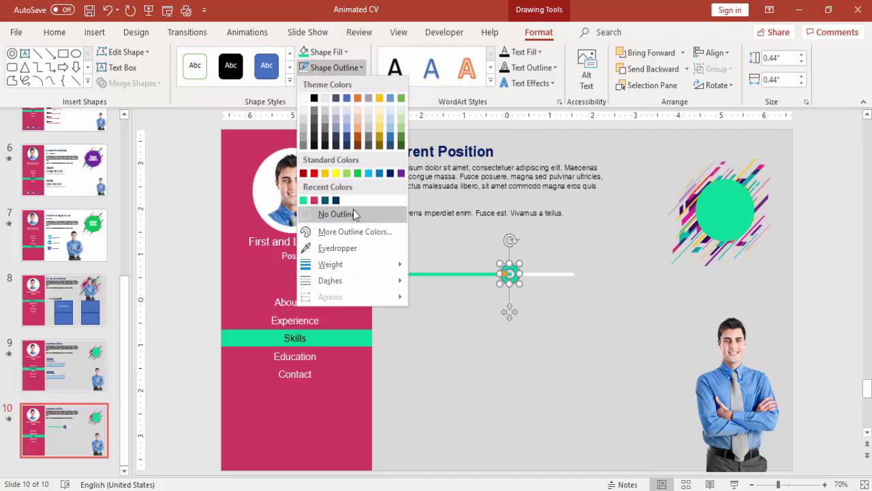
pyautogui.click(353, 211)
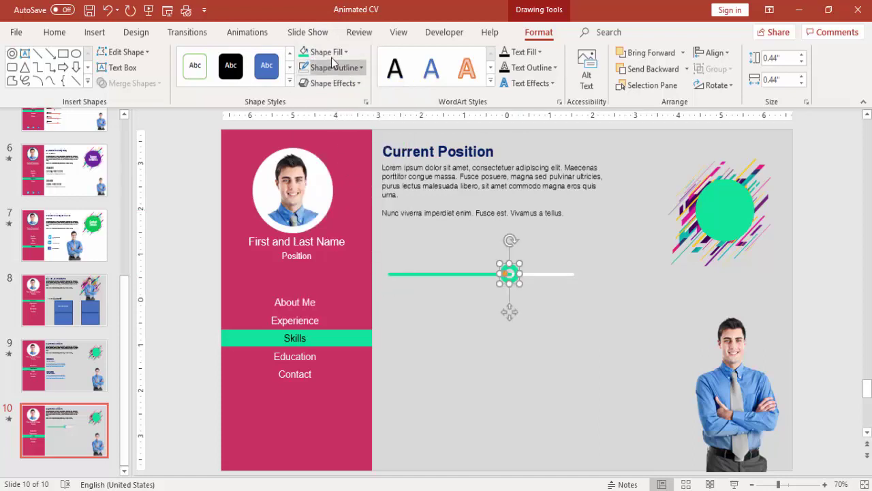
# - Shrink the ring to about 0.32 inches, centred on the green bar's end, and change its shape to an oval
pyautogui.moveTo(501, 265); pyautogui.dragTo(505, 269)
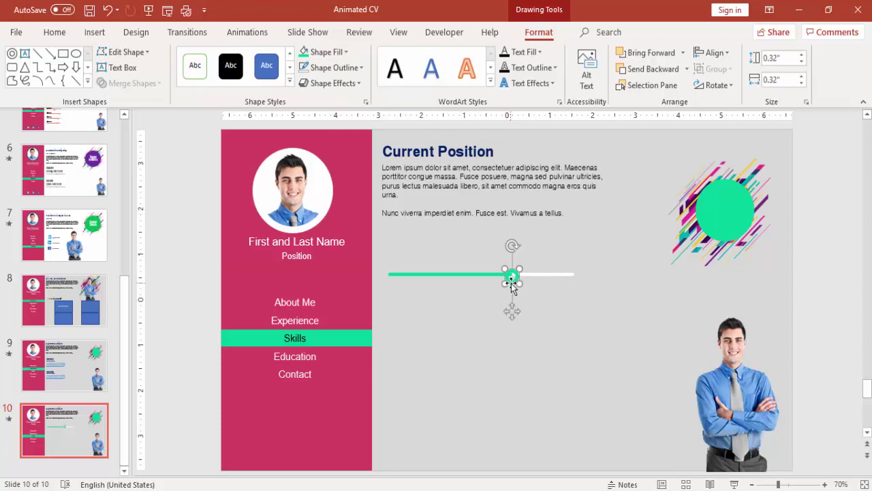
pyautogui.moveTo(515, 280); pyautogui.dragTo(510, 273)
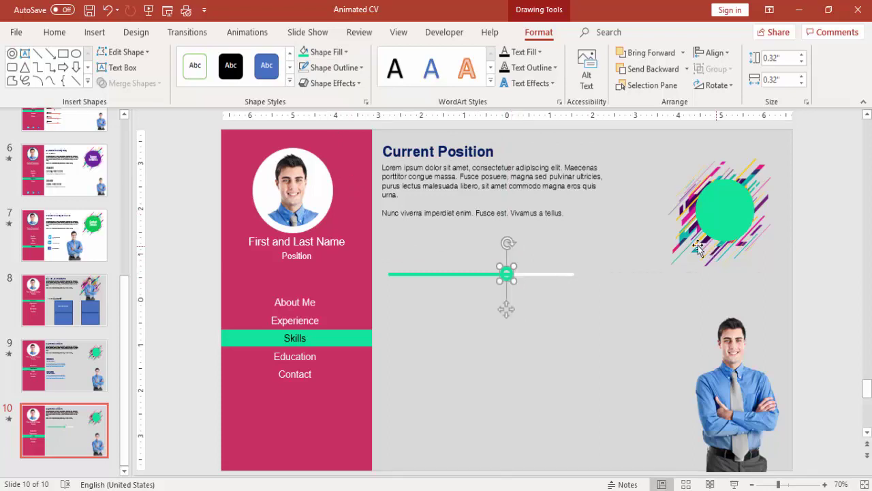
pyautogui.click(134, 52)
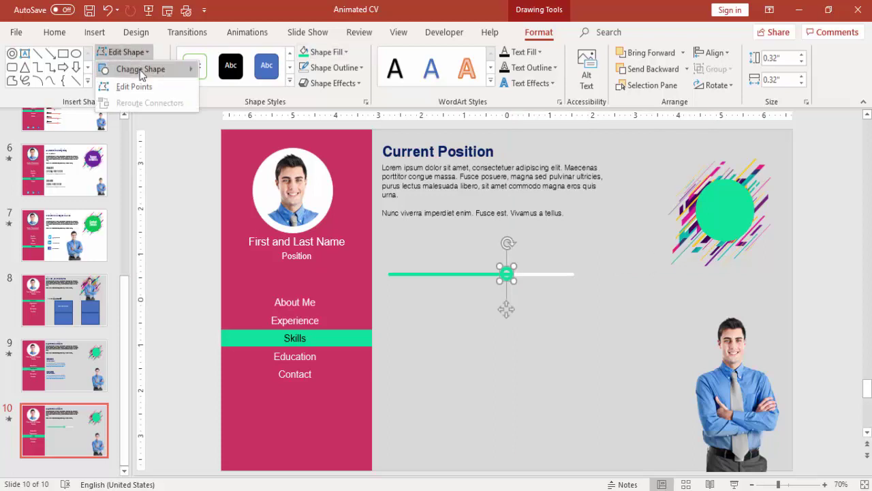
pyautogui.moveTo(167, 70)
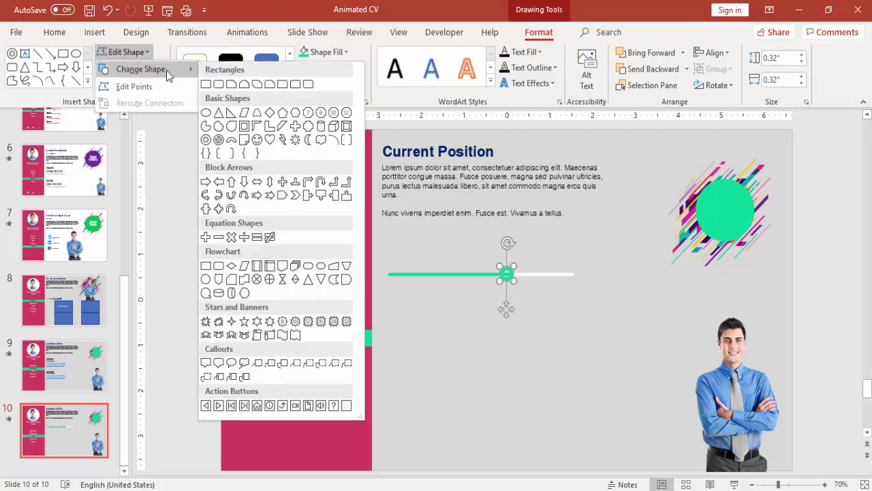
pyautogui.click(208, 113)
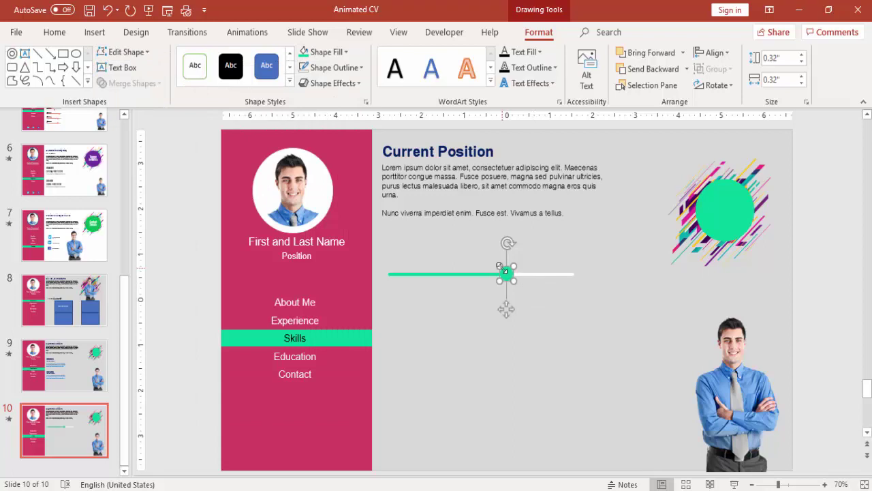
# - Make the green circle slightly smaller and group it with the green bar
pyautogui.moveTo(498, 264)
pyautogui.mouseDown()
pyautogui.moveTo(507, 276)
pyautogui.moveTo(370, 240)
pyautogui.mouseUp()
pyautogui.click(521, 292)
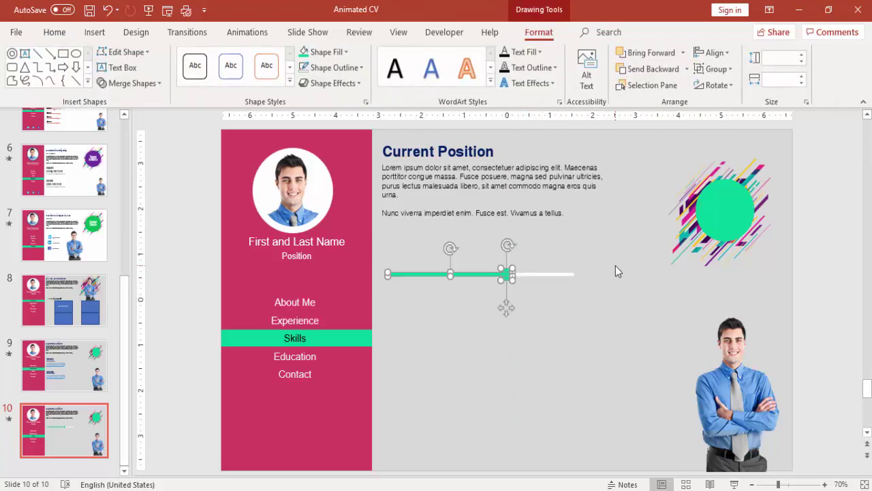
pyautogui.click(569, 293)
pyautogui.moveTo(608, 298)
pyautogui.mouseDown()
pyautogui.moveTo(311, 255)
pyautogui.moveTo(353, 244)
pyautogui.mouseUp()
pyautogui.click(549, 296)
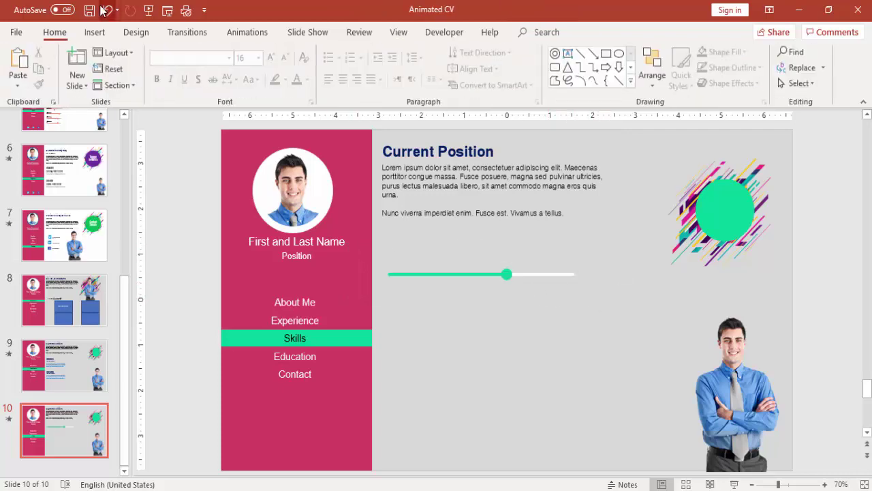
# - Add a text box reading "Skill 01" just above the left end of the progress bar
pyautogui.click(94, 32)
pyautogui.click(546, 68)
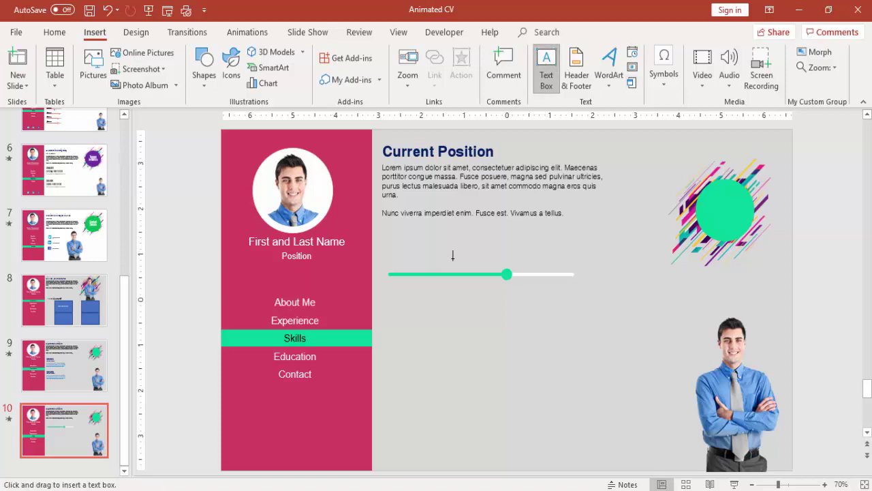
pyautogui.moveTo(387, 255)
pyautogui.mouseDown()
pyautogui.moveTo(424, 259)
pyautogui.moveTo(440, 271)
pyautogui.mouseUp()
pyautogui.write('Skill 01')
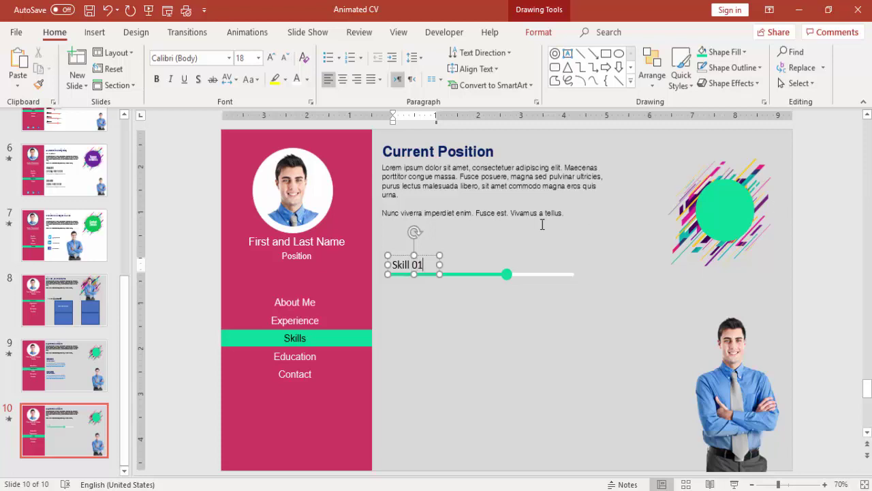
pyautogui.click(504, 337)
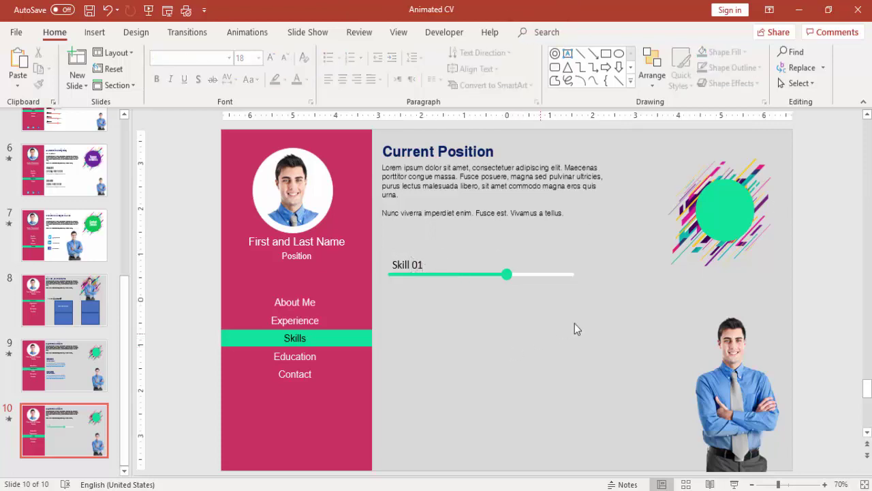
# - Duplicate the Skill 01 label with its progress bar three times, evenly spaced down the slide
pyautogui.moveTo(618, 313); pyautogui.dragTo(375, 227)
pyautogui.moveTo(539, 280); pyautogui.dragTo(533, 313)
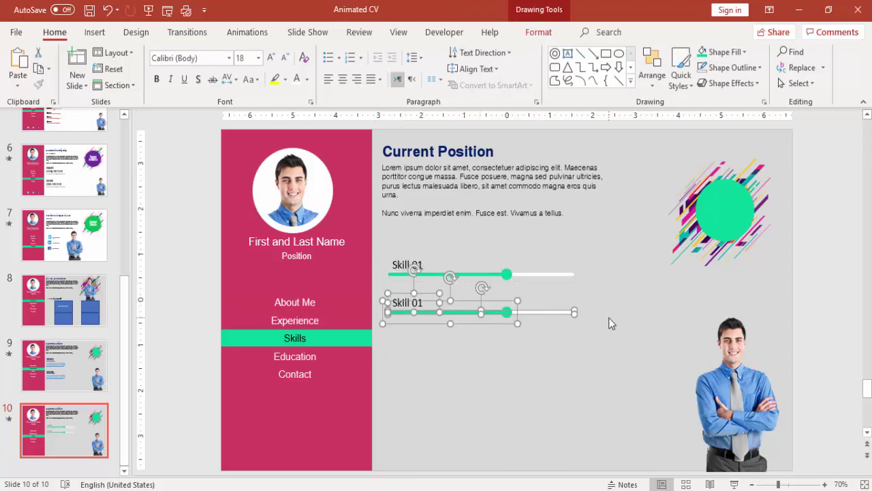
pyautogui.hotkey('ctrl', 'd')
pyautogui.hotkey('ctrl', 'd')
pyautogui.click(607, 330)
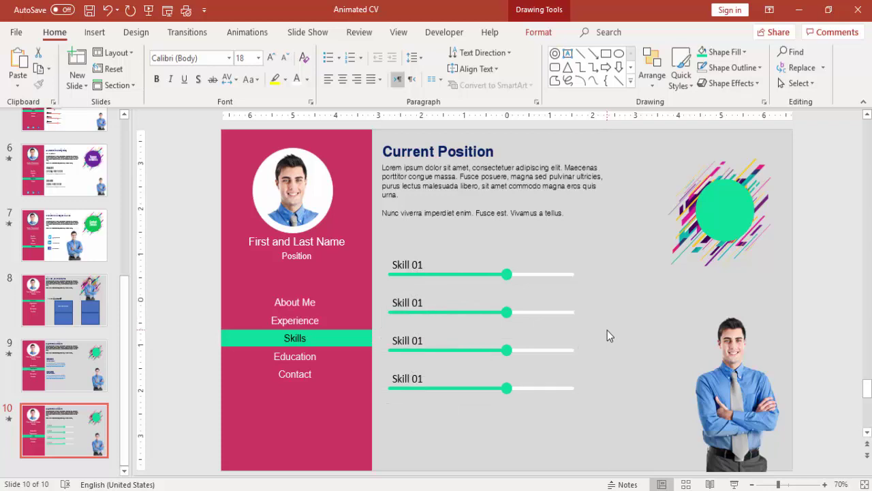
# - Widen the green bar inside the second skill row's group to 3.4 inches
pyautogui.click(487, 311)
pyautogui.click(503, 312)
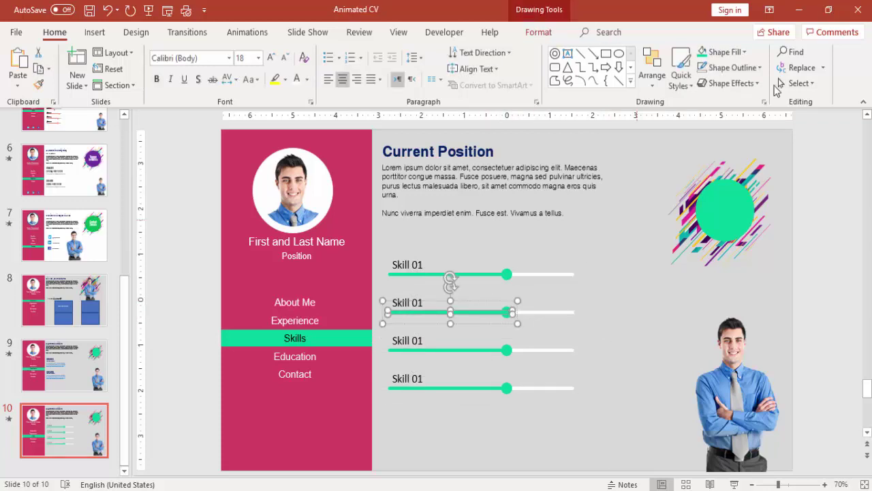
pyautogui.click(538, 32)
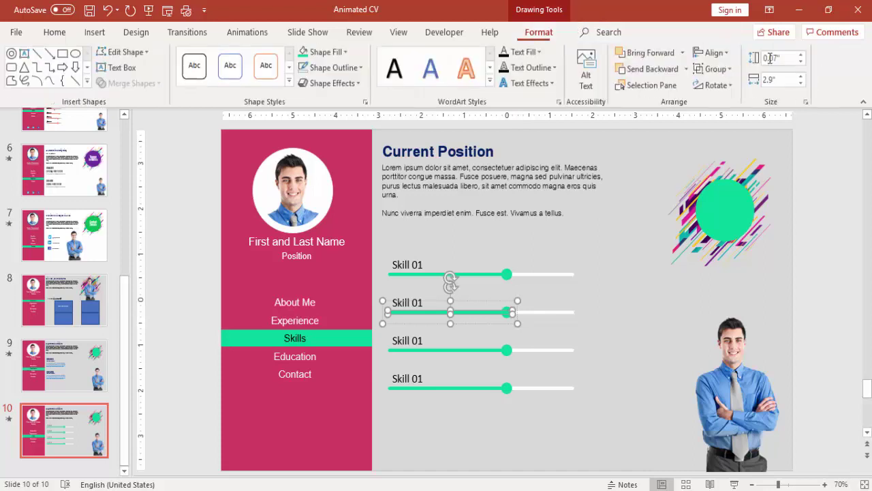
pyautogui.click(802, 79)
pyautogui.click(801, 79)
pyautogui.click(802, 79)
pyautogui.click(801, 78)
pyautogui.click(801, 78)
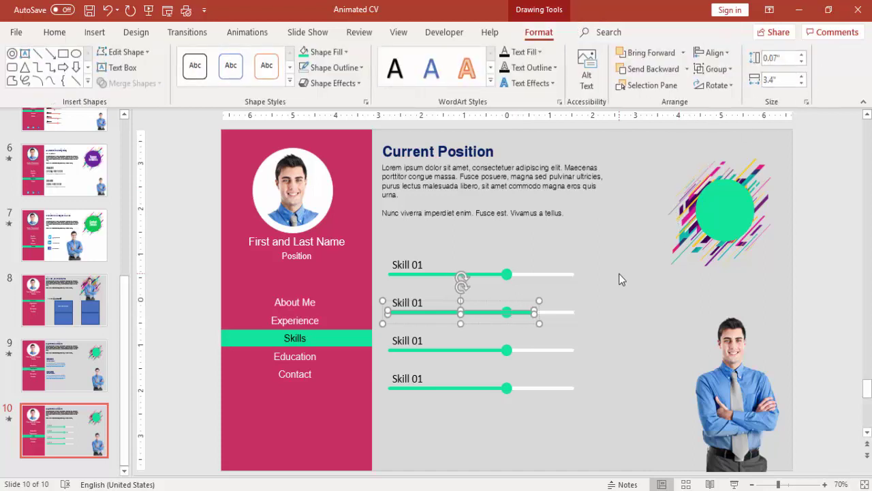
# - Move the green circle in the second skill row to the end of its widened green bar
pyautogui.click(508, 310)
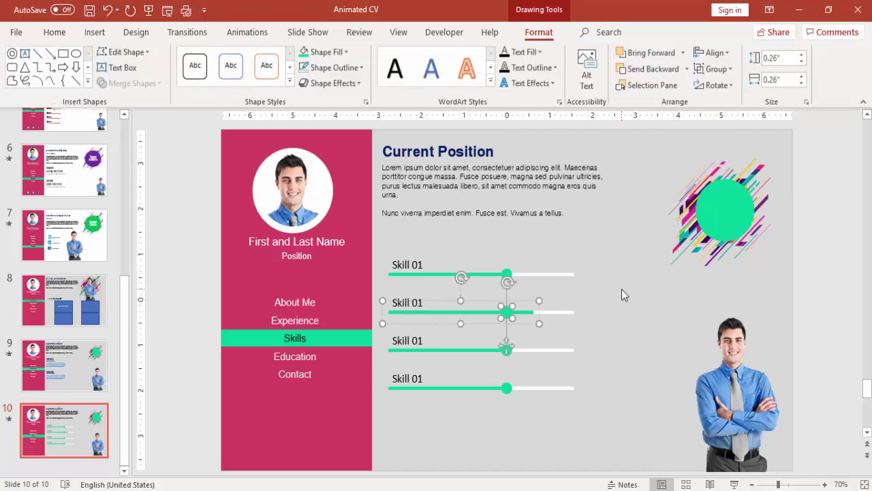
pyautogui.press('Right')
pyautogui.press('Right')
pyautogui.press('Right')
pyautogui.press('Right')
pyautogui.press('Right')
pyautogui.press('Right')
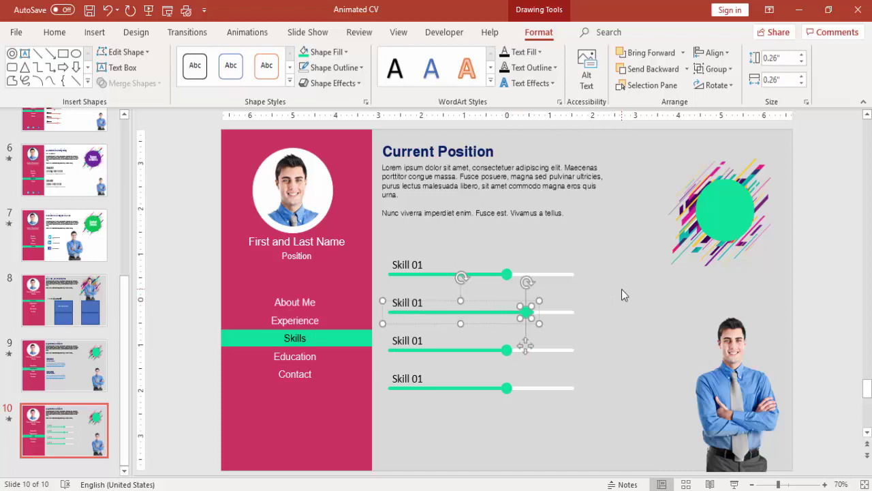
pyautogui.press('Right')
pyautogui.press('Right')
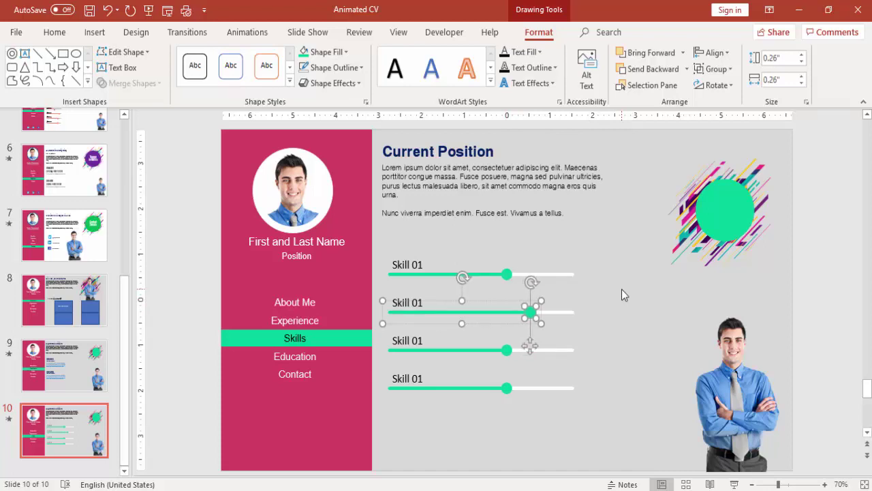
# - Shorten the third skill row's green bar to 2.3 inches and place its green circle at the bar's end
pyautogui.click(494, 351)
pyautogui.click(492, 352)
pyautogui.click(804, 81)
pyautogui.click(803, 81)
pyautogui.click(803, 82)
pyautogui.click(803, 81)
pyautogui.click(804, 82)
pyautogui.click(804, 81)
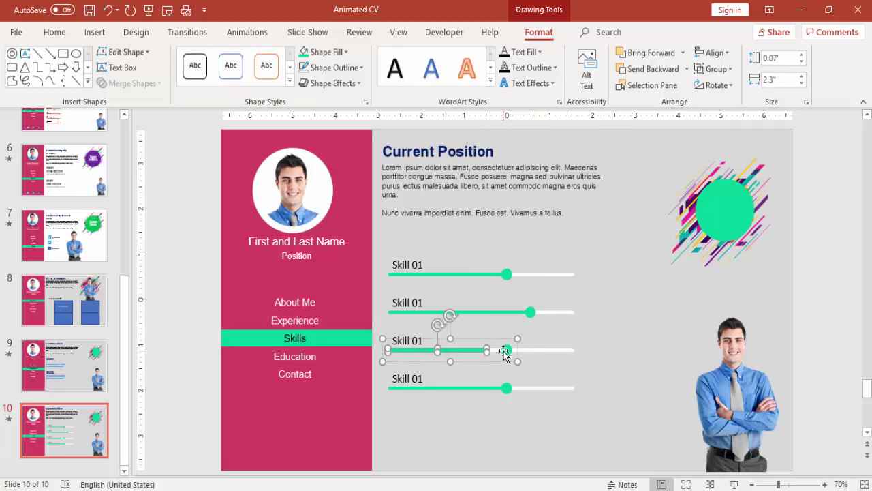
pyautogui.moveTo(504, 351); pyautogui.dragTo(487, 385)
pyautogui.click(614, 425)
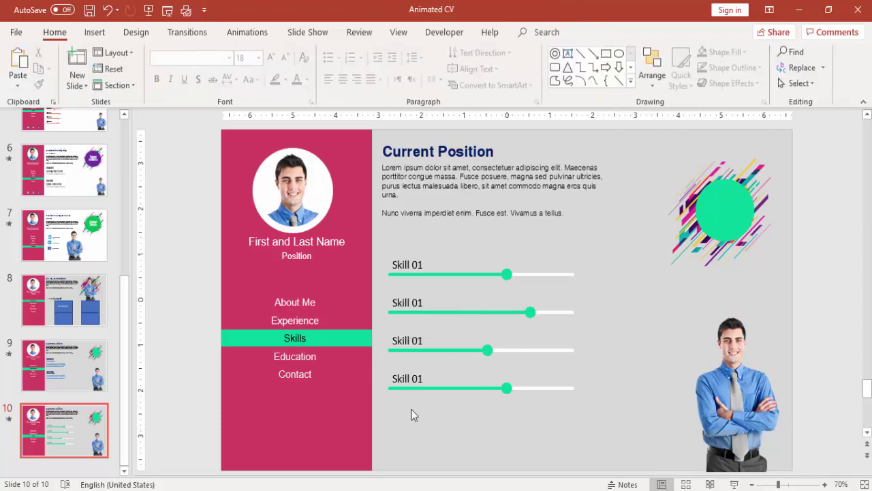
# - Give the first skill row's green bar group a Wipe entrance animation coming From Left
pyautogui.click(485, 274)
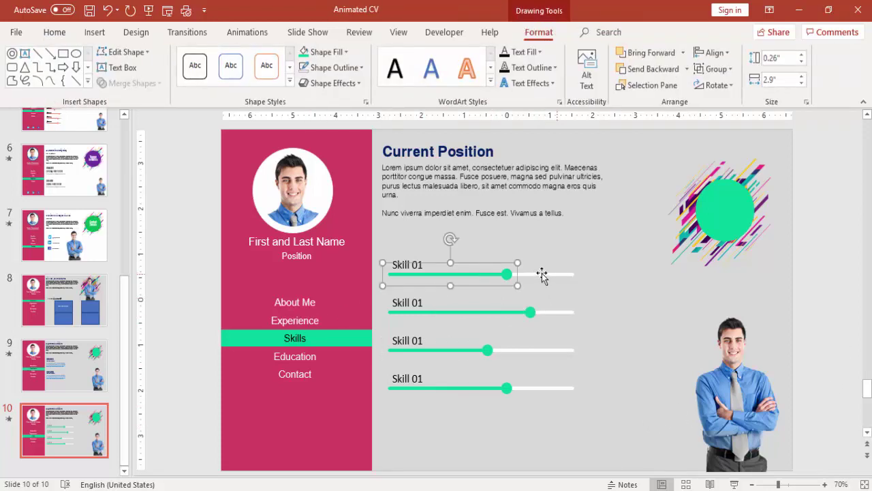
pyautogui.click(258, 33)
pyautogui.click(365, 85)
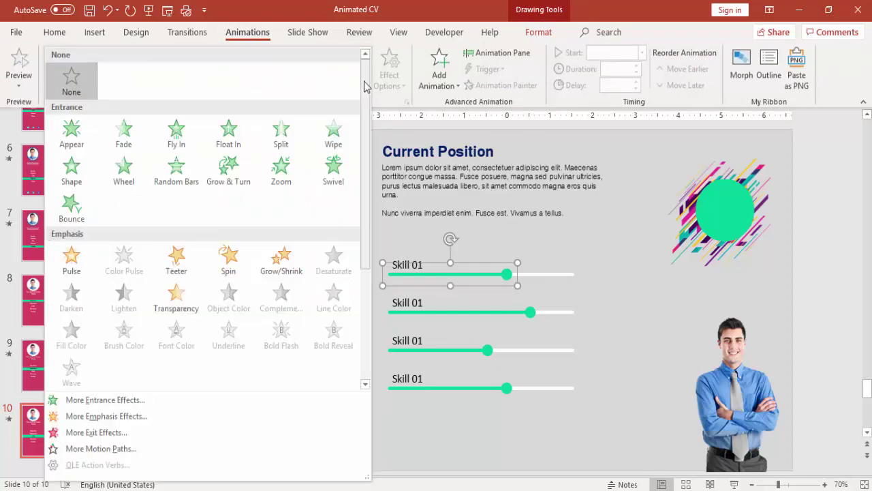
pyautogui.click(324, 139)
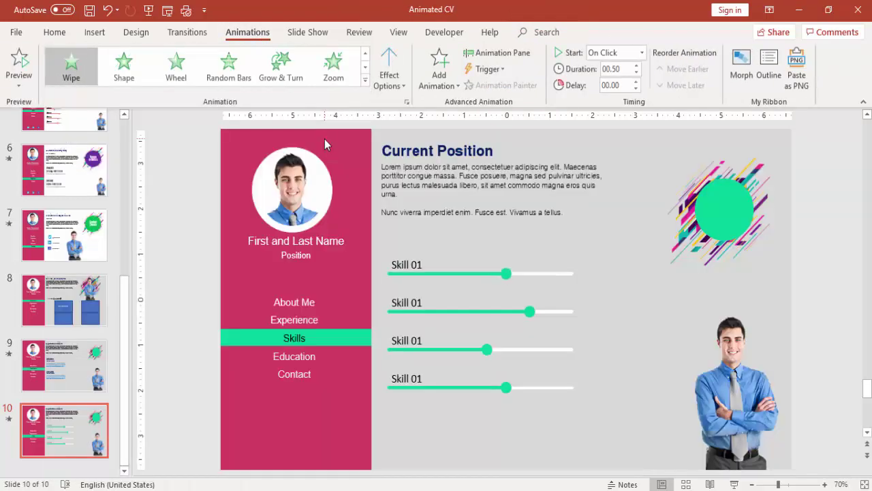
pyautogui.click(390, 75)
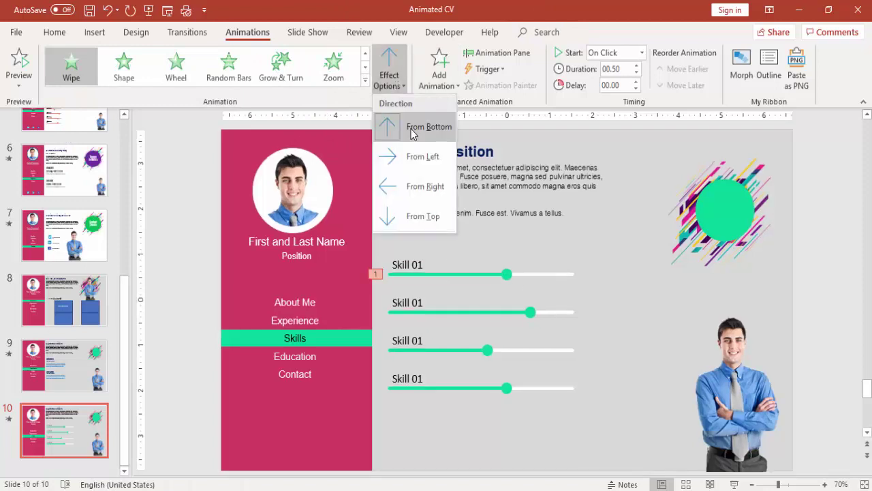
pyautogui.click(425, 158)
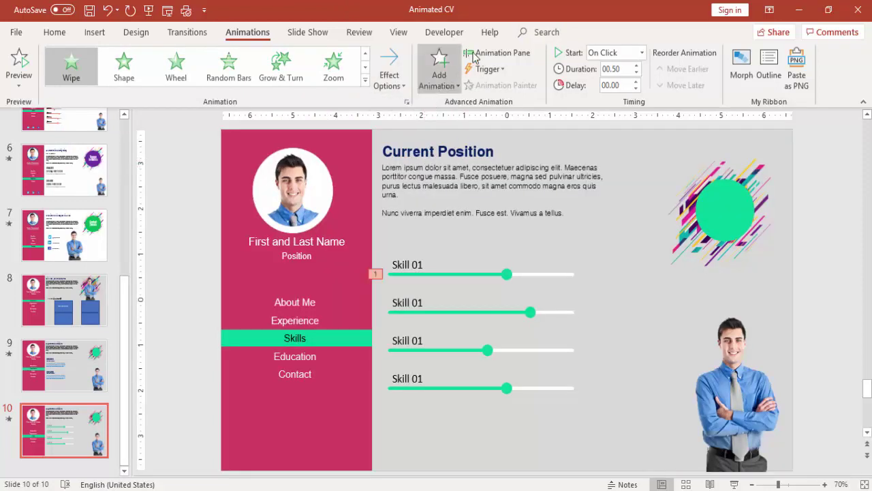
# - Show the list of animations and set the first skill row's Wipe to start With Previous
pyautogui.click(498, 53)
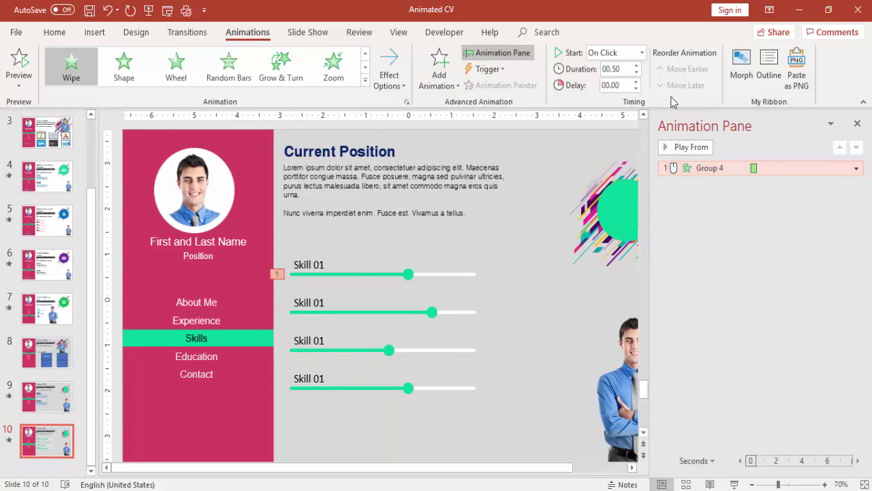
pyautogui.click(641, 53)
pyautogui.click(612, 79)
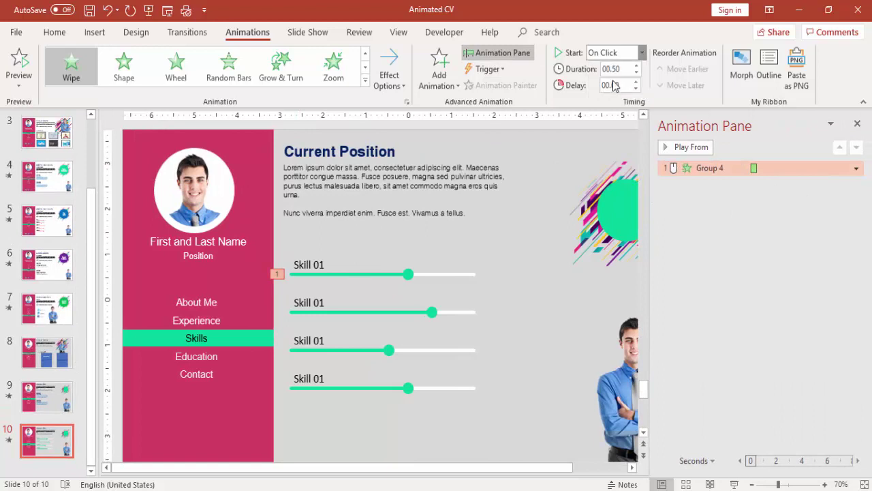
# - Copy the first skill row's animation to the other three skill rows with the Animation Painter
pyautogui.click(395, 273)
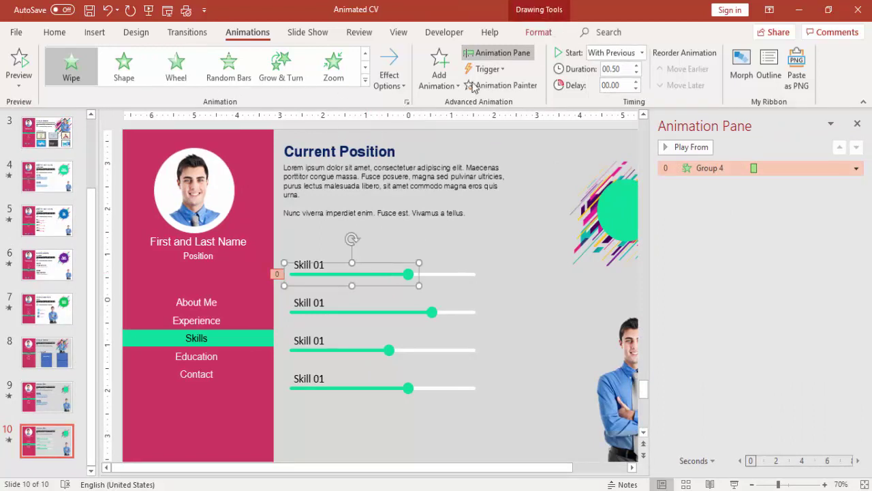
pyautogui.click(494, 85)
pyautogui.click(336, 316)
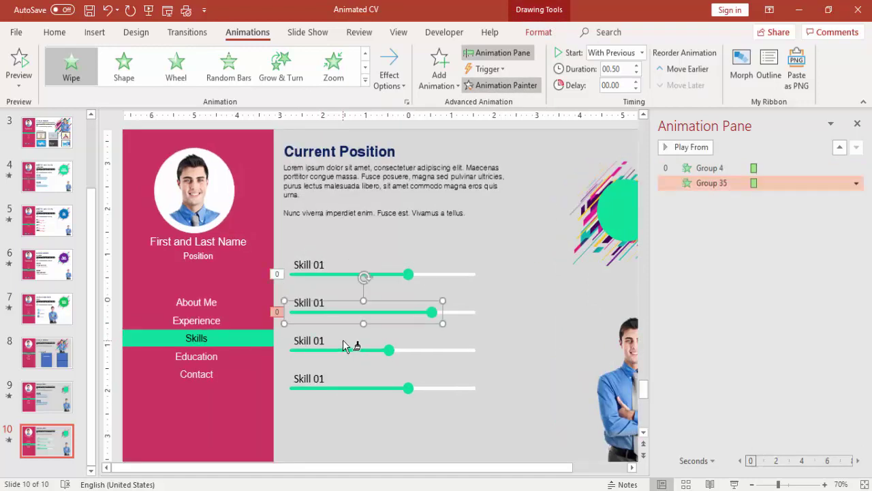
pyautogui.click(344, 349)
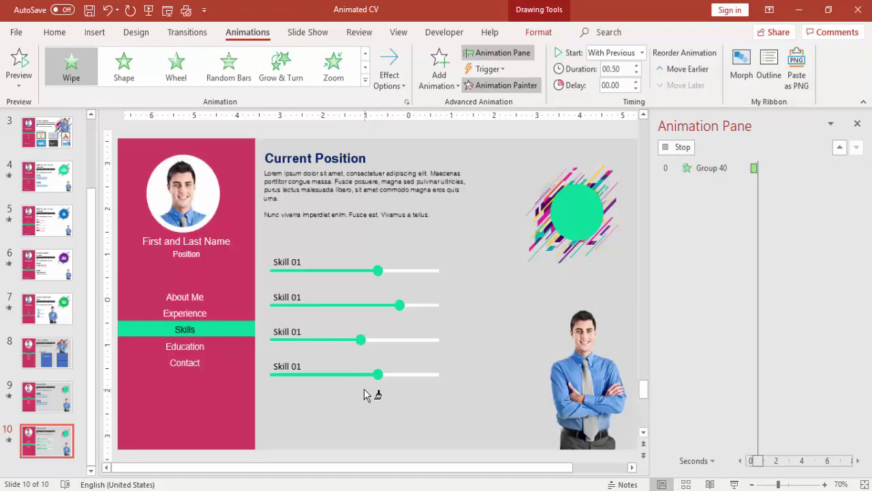
pyautogui.click(364, 390)
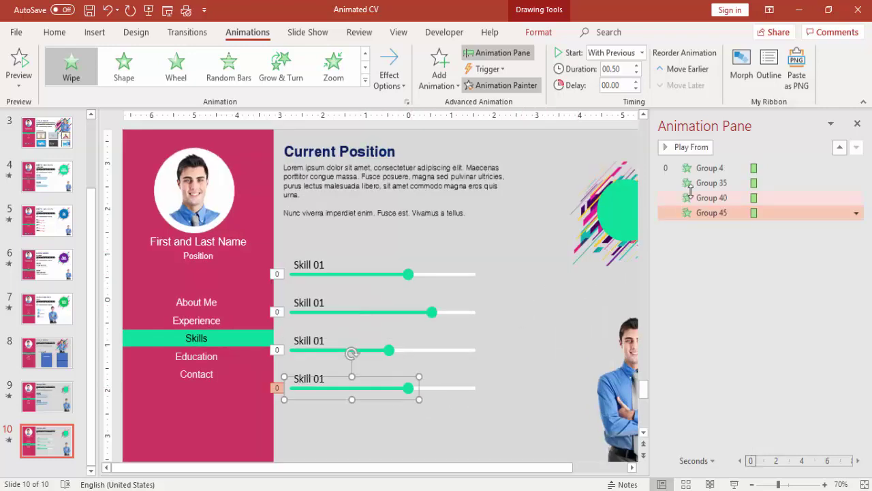
# - Set the second, third and fourth skill rows' animations to start After Previous and close the animation list
pyautogui.click(691, 189)
pyautogui.keyDown('shift'); pyautogui.click(712, 213); pyautogui.keyUp('shift')
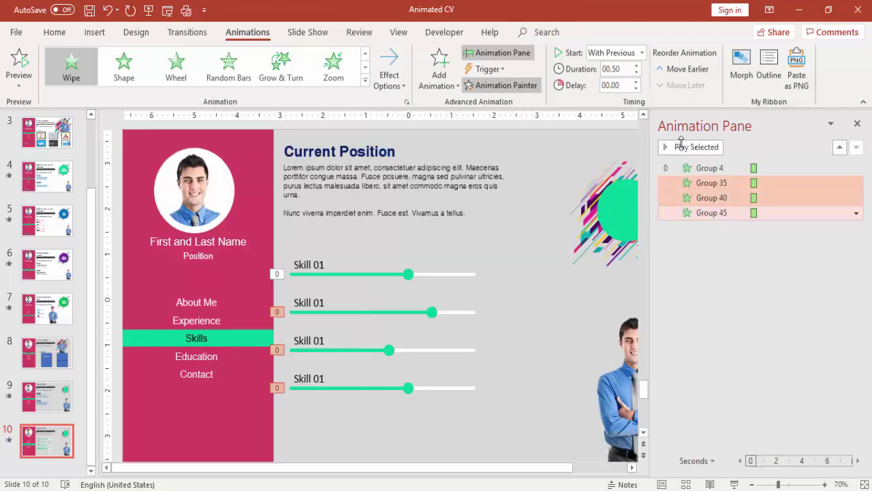
pyautogui.click(641, 52)
pyautogui.click(626, 94)
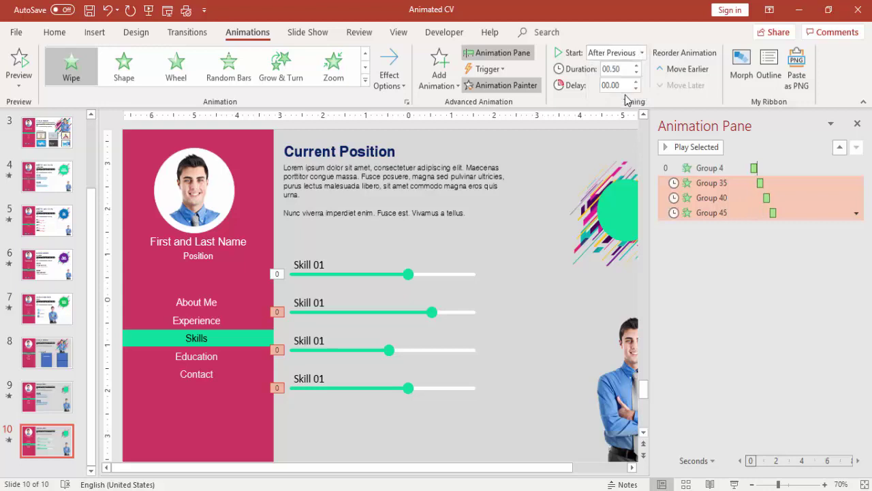
pyautogui.click(552, 332)
pyautogui.click(553, 331)
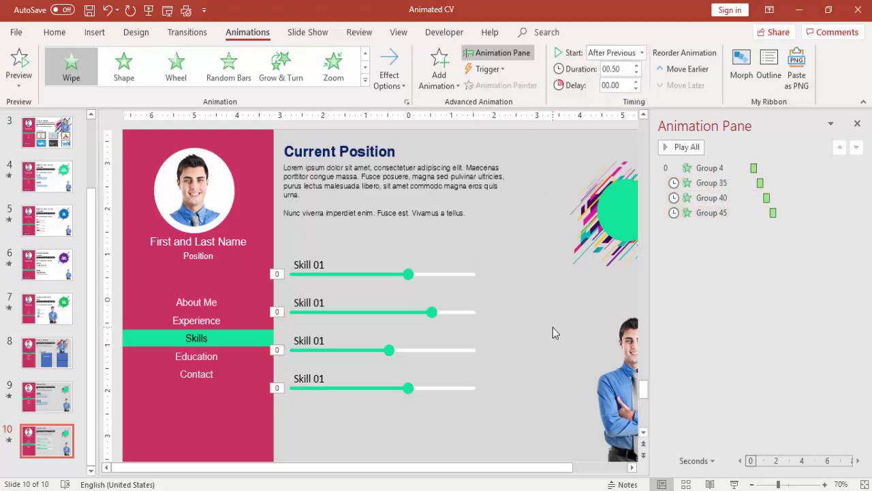
pyautogui.click(752, 484)
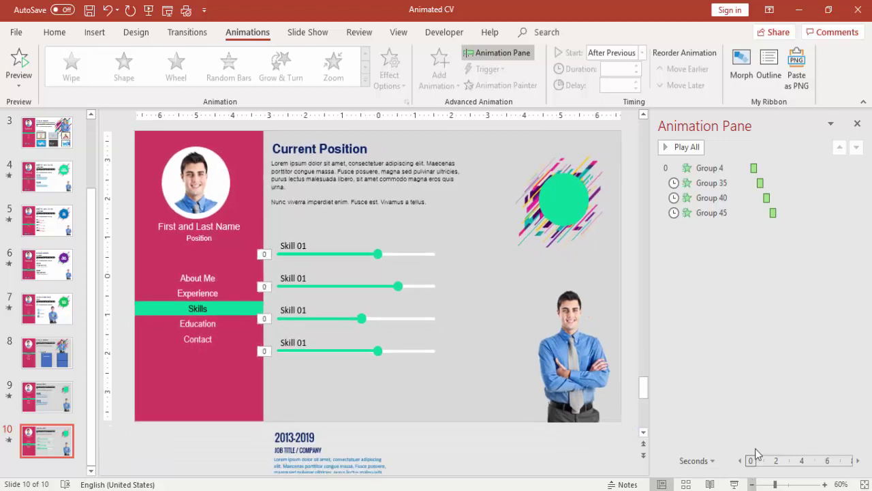
pyautogui.click(858, 124)
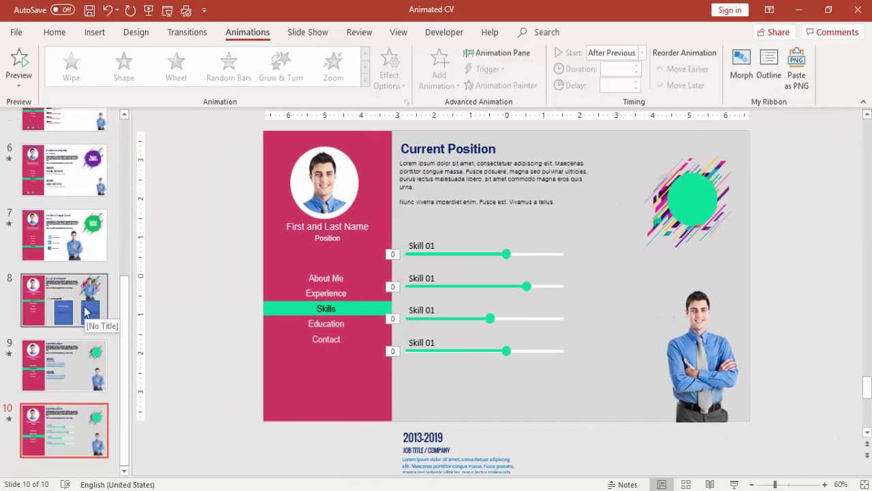
# - Play the slide show from slide 8 to review the transitions and the skill bar animations
pyautogui.click(117, 321)
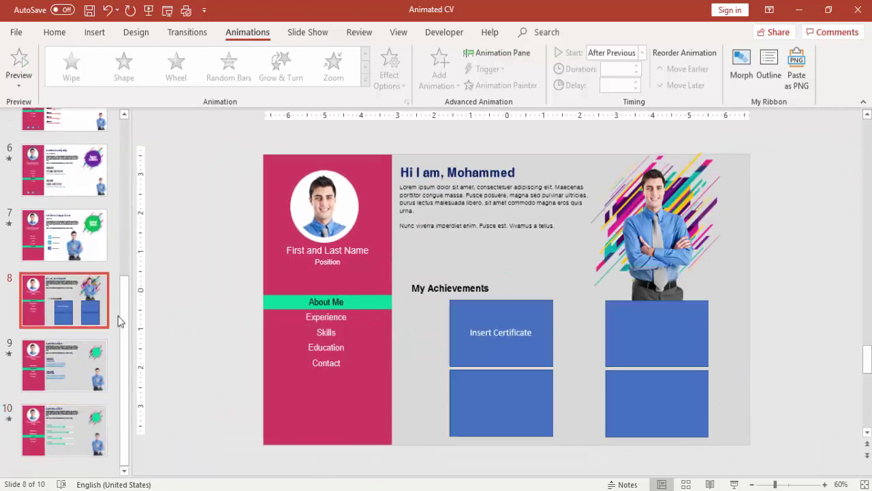
pyautogui.click(734, 483)
pyautogui.click(790, 299)
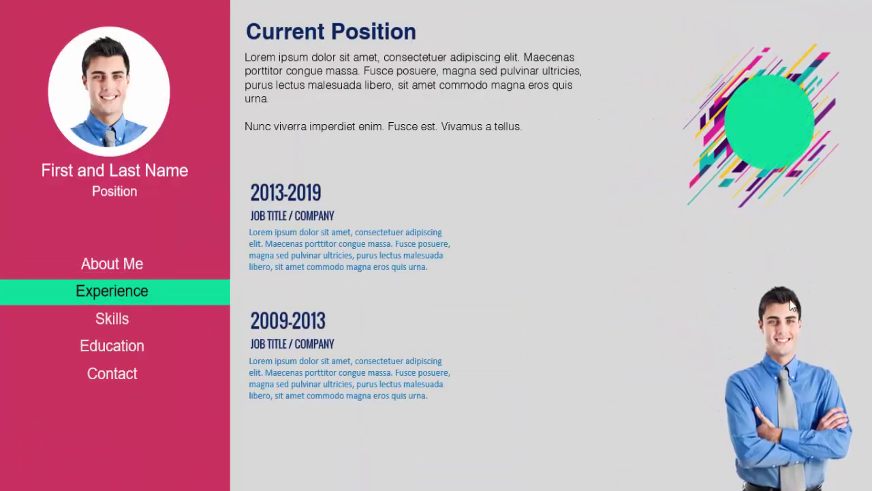
pyautogui.press('Right')
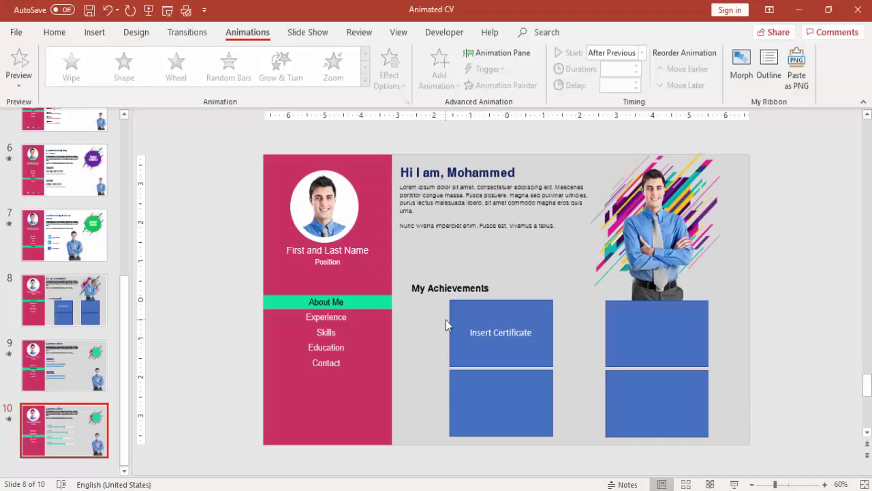
pyautogui.scroll(3, 450, 414)
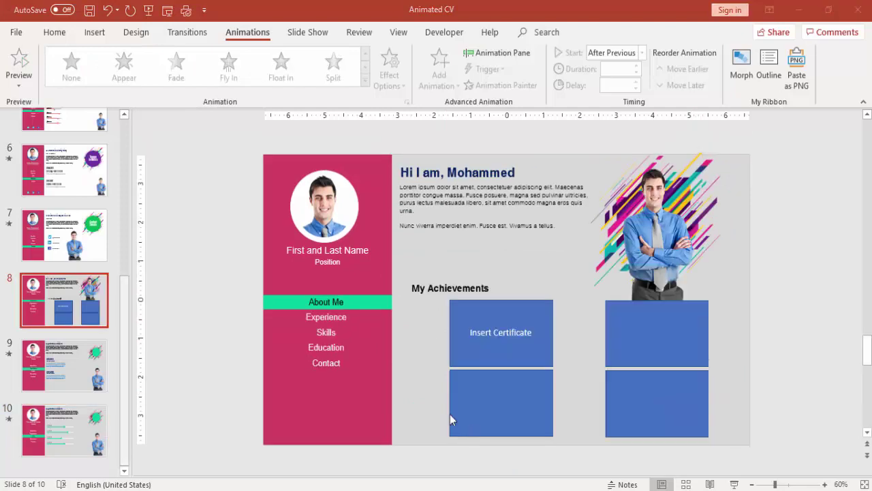
# - Copy the Twitter, LinkedIn and Facebook icons from slide 6 onto slides 8, 9 and 10
pyautogui.click(85, 187)
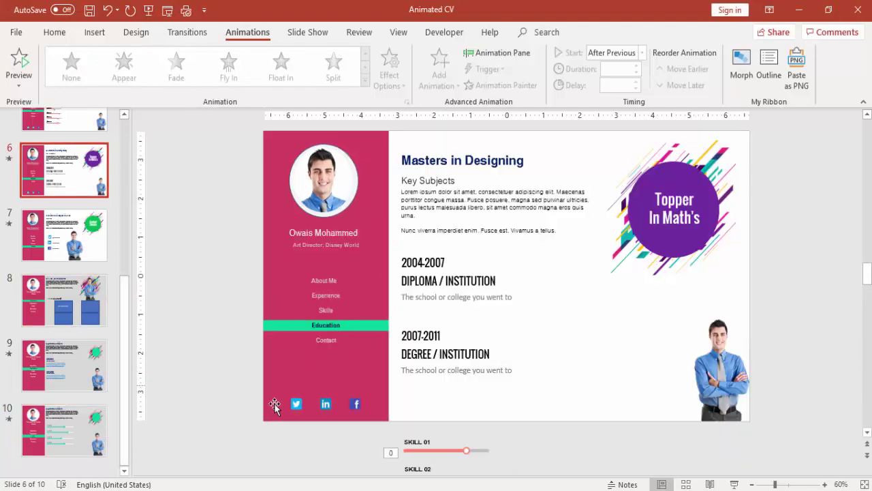
pyautogui.click(297, 405)
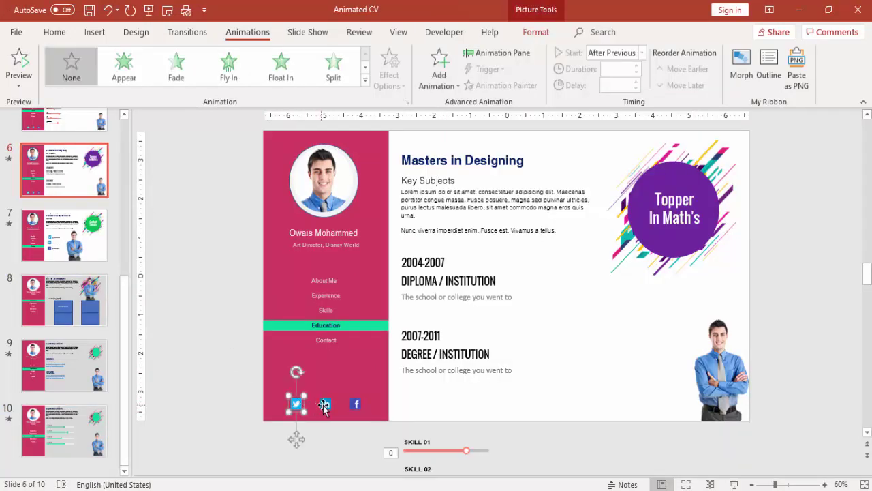
pyautogui.keyDown('shift'); pyautogui.click(325, 404); pyautogui.keyUp('shift')
pyautogui.keyDown('shift'); pyautogui.click(356, 404); pyautogui.keyUp('shift')
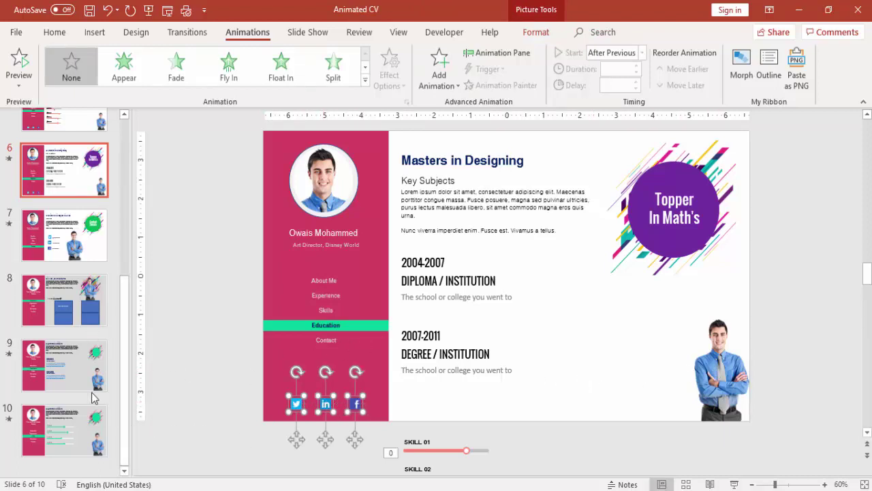
pyautogui.click(66, 315)
pyautogui.hotkey('ctrl', 'v')
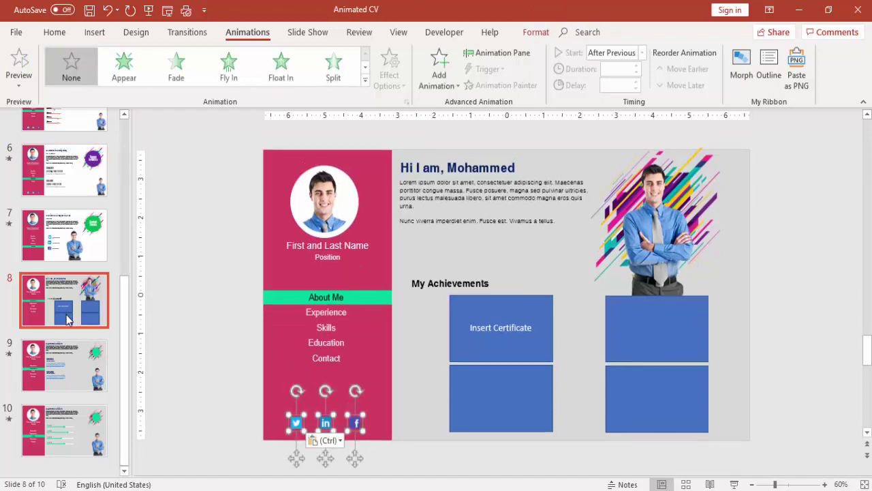
pyautogui.click(68, 372)
pyautogui.hotkey('ctrl', 'v')
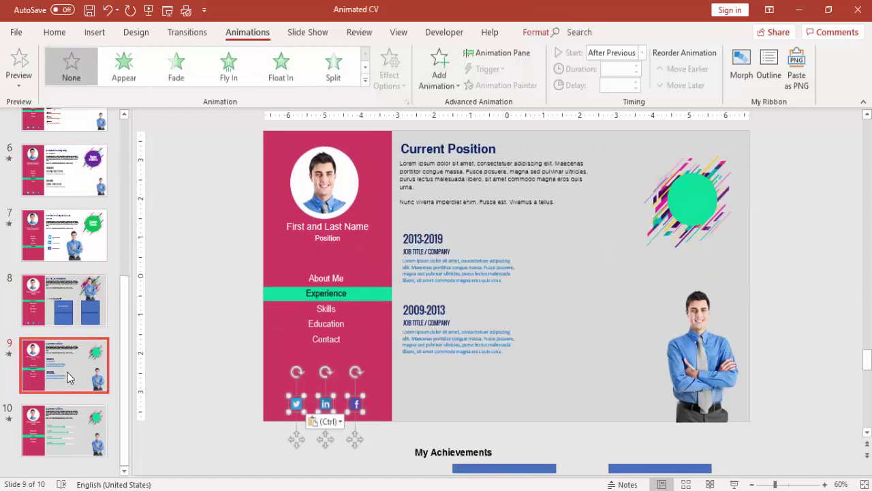
pyautogui.click(67, 426)
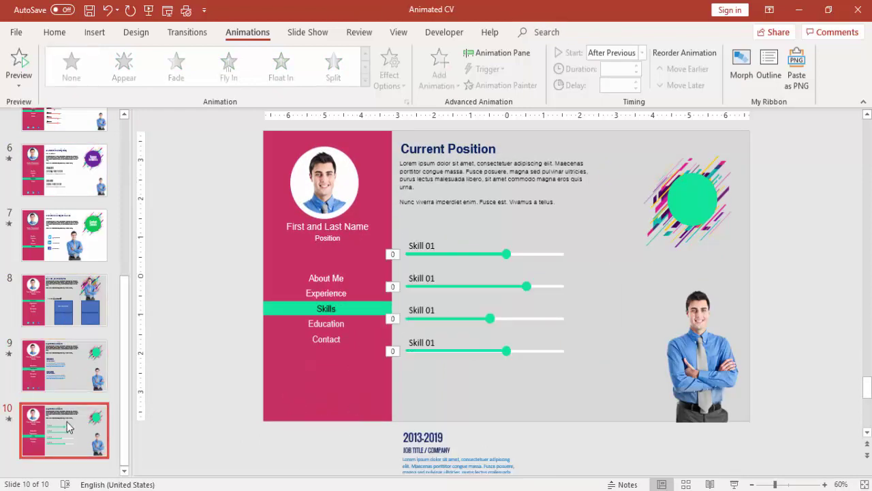
pyautogui.hotkey('ctrl', 'v')
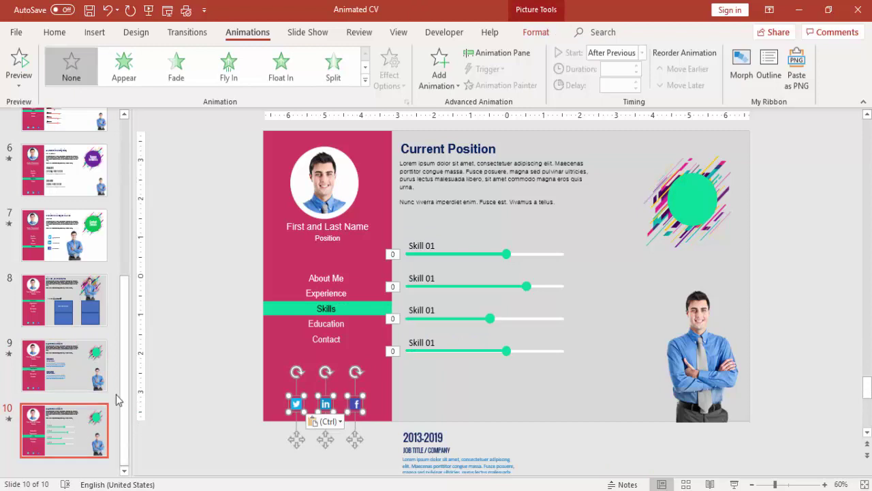
# - Duplicate slide 10, the Skills slide
pyautogui.click(82, 373)
pyautogui.click(71, 427)
pyautogui.rightClick(68, 425)
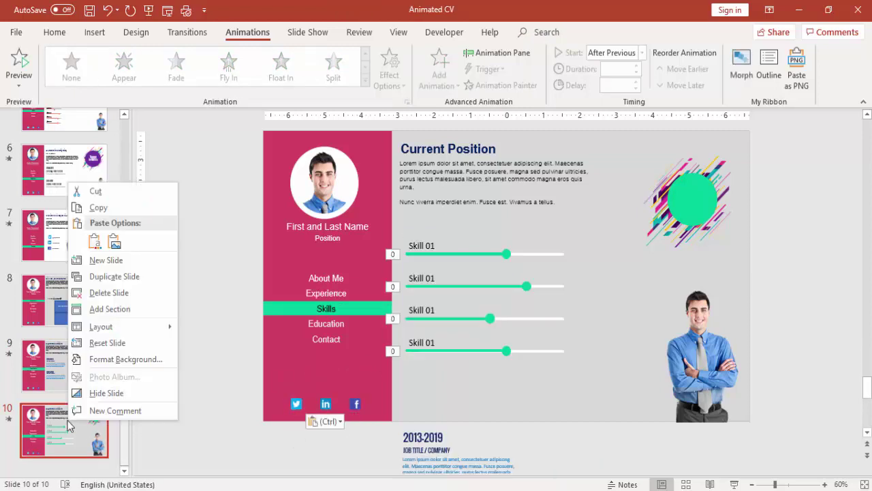
pyautogui.click(115, 276)
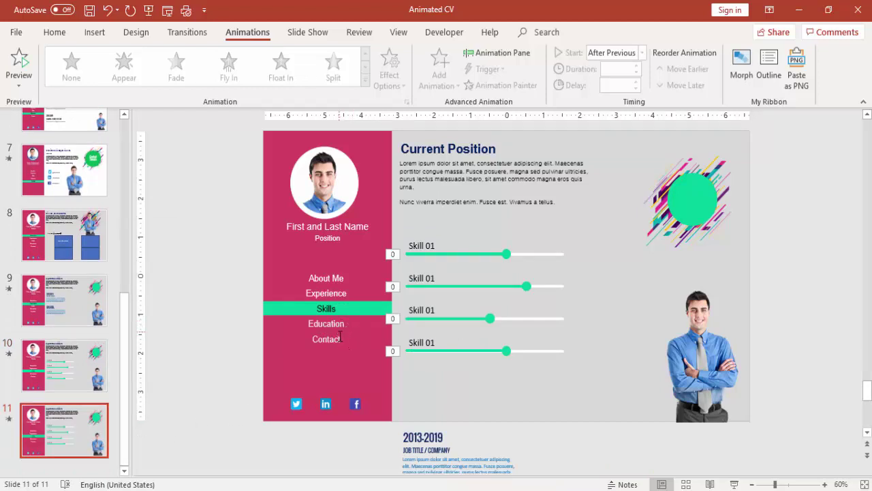
# - Move the green highlight bar on slide 11 down from Skills to the Contact menu entry
pyautogui.click(384, 307)
pyautogui.press('Down')
pyautogui.press('Down')
pyautogui.press('Down')
pyautogui.press('Down')
pyautogui.press('Down')
pyautogui.press('Down')
pyautogui.press('Down')
pyautogui.press('Down')
pyautogui.press('Down')
pyautogui.press('Down')
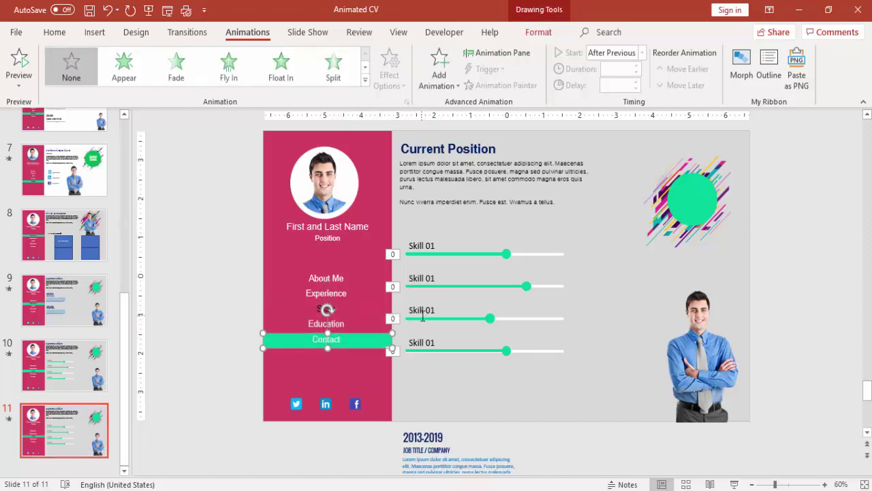
pyautogui.click(327, 308)
pyautogui.press('Left')
pyautogui.press('Left')
pyautogui.press('Left')
pyautogui.press('Left')
pyautogui.press('Left')
pyautogui.press('Left')
pyautogui.press('Left')
pyautogui.press('Left')
pyautogui.press('Left')
pyautogui.press('Left')
pyautogui.press('Left')
pyautogui.press('Left')
pyautogui.press('Left')
pyautogui.press('Left')
pyautogui.press('Left')
pyautogui.press('Left')
pyautogui.press('Left')
pyautogui.press('Left')
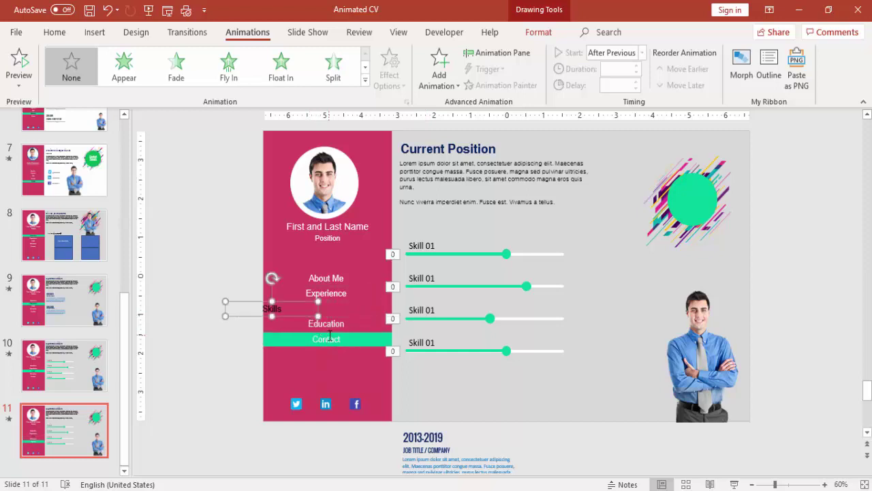
pyautogui.hotkey('ctrl', 'z')
# - Change the font colour of the highlighted Contact menu entry on slide 11 to black
pyautogui.click(331, 345)
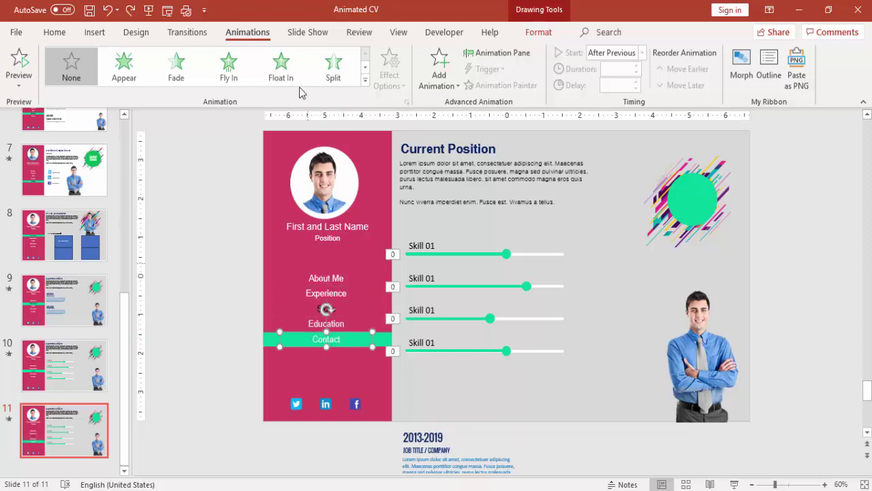
pyautogui.click(57, 34)
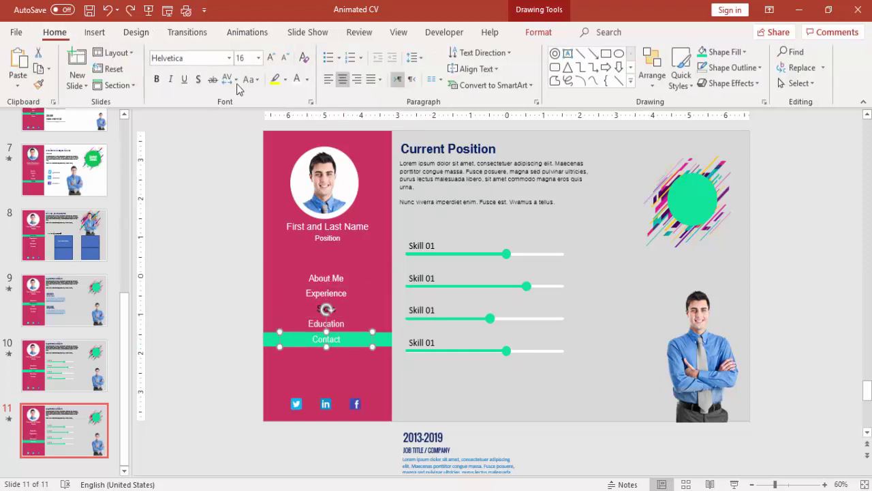
pyautogui.click(307, 80)
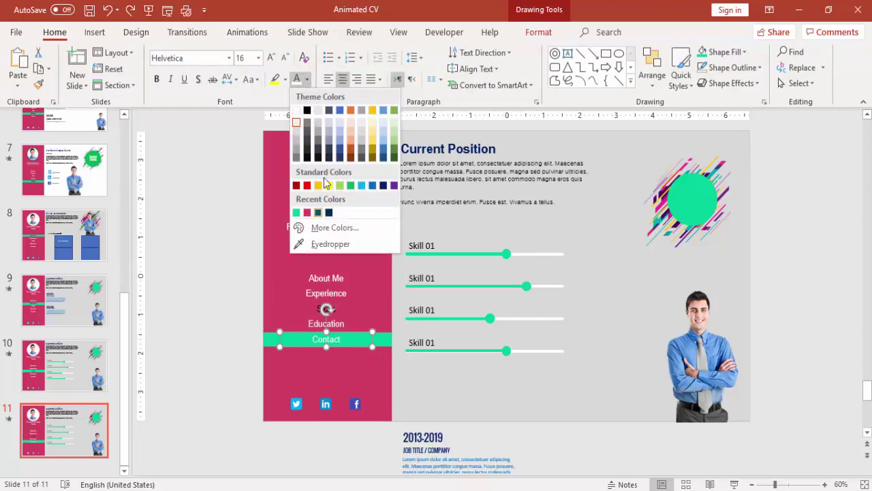
pyautogui.click(307, 110)
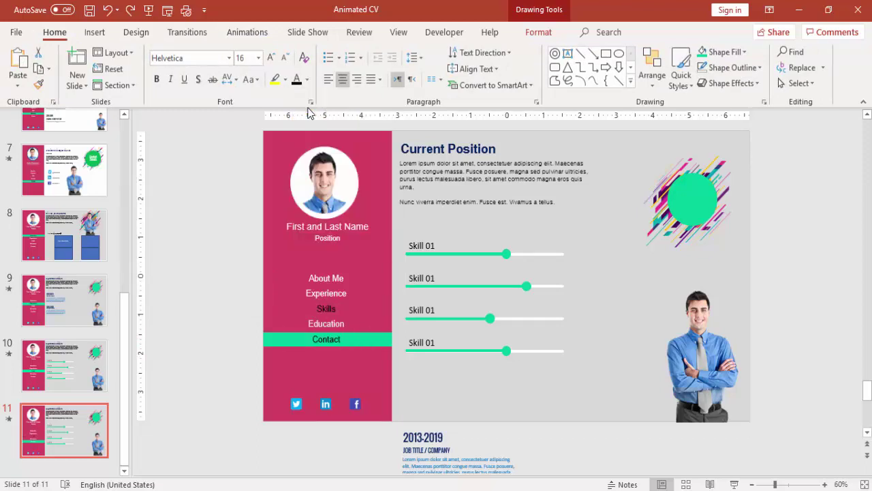
# - Change the font colour of the Skills menu entry on slide 11 to white
pyautogui.click(344, 320)
pyautogui.click(339, 308)
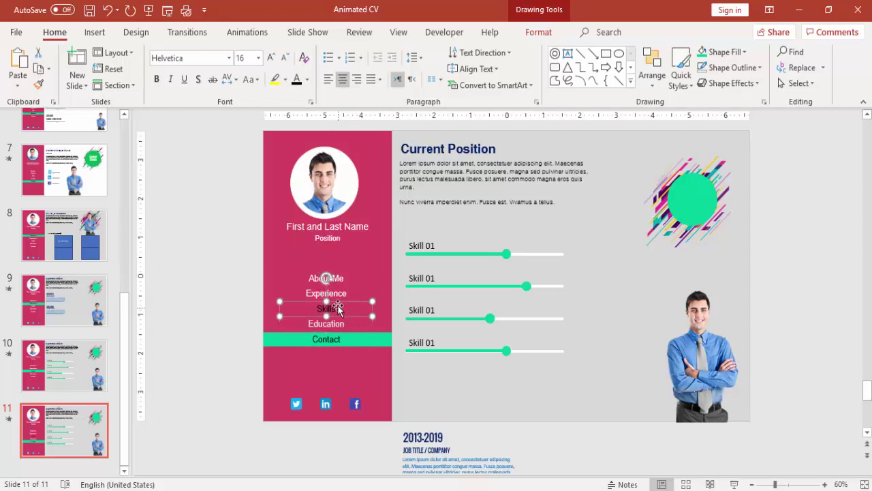
pyautogui.click(308, 79)
pyautogui.click(295, 110)
pyautogui.click(197, 295)
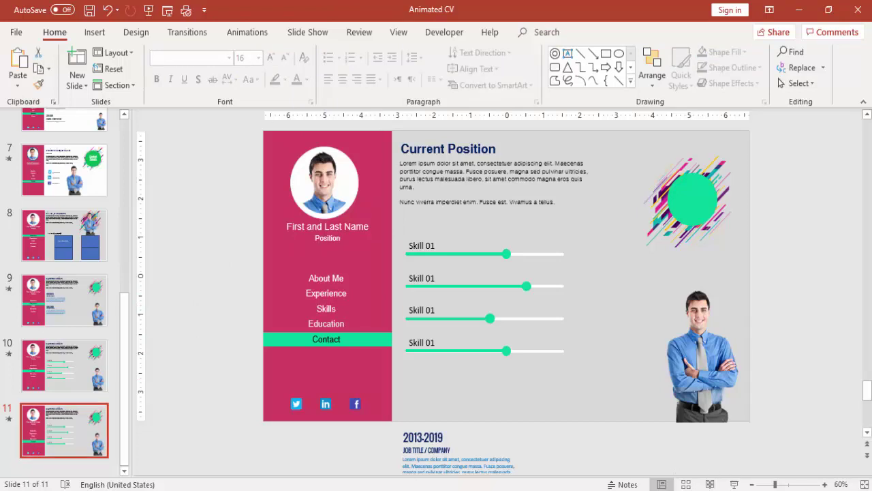
# - Delete the 2013-2019 and 2009-2013 job text blocks parked below slide 11
pyautogui.click(752, 484)
pyautogui.click(752, 484)
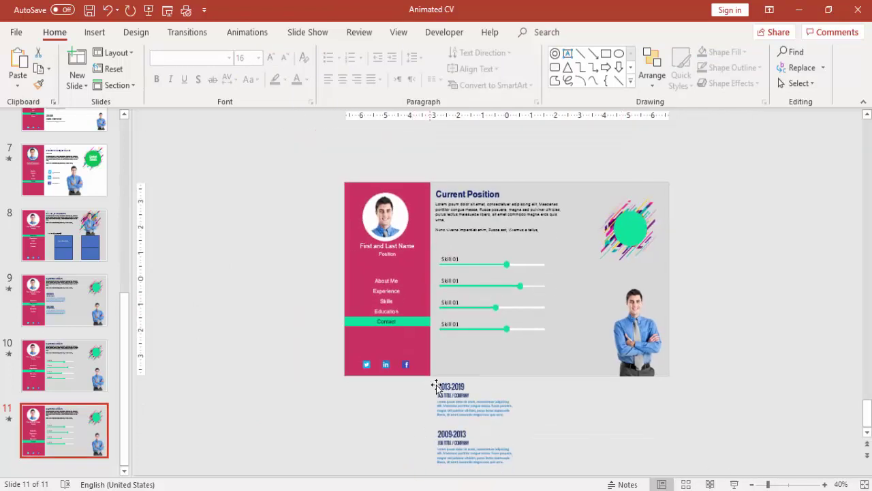
pyautogui.moveTo(568, 385)
pyautogui.mouseDown()
pyautogui.moveTo(415, 463)
pyautogui.moveTo(415, 474)
pyautogui.mouseUp()
pyautogui.keyDown('shift'); pyautogui.click(507, 384); pyautogui.keyUp('shift')
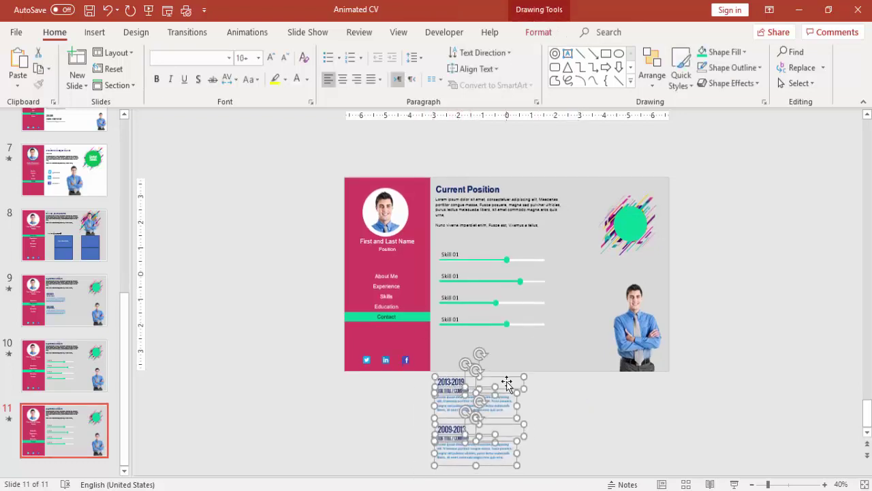
pyautogui.press('Delete')
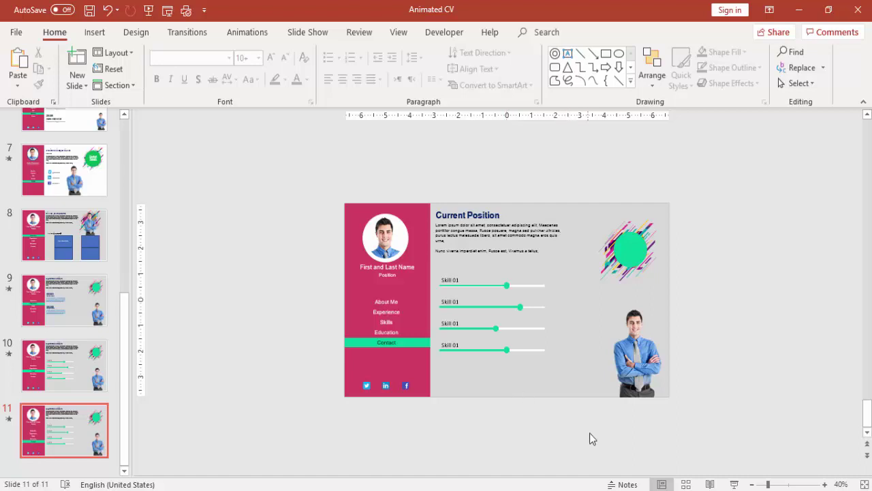
# - Move the four skill bars with their labels off slide 11 into the area below it
pyautogui.moveTo(590, 433); pyautogui.dragTo(422, 259)
pyautogui.moveTo(532, 286); pyautogui.dragTo(531, 402)
pyautogui.click(575, 414)
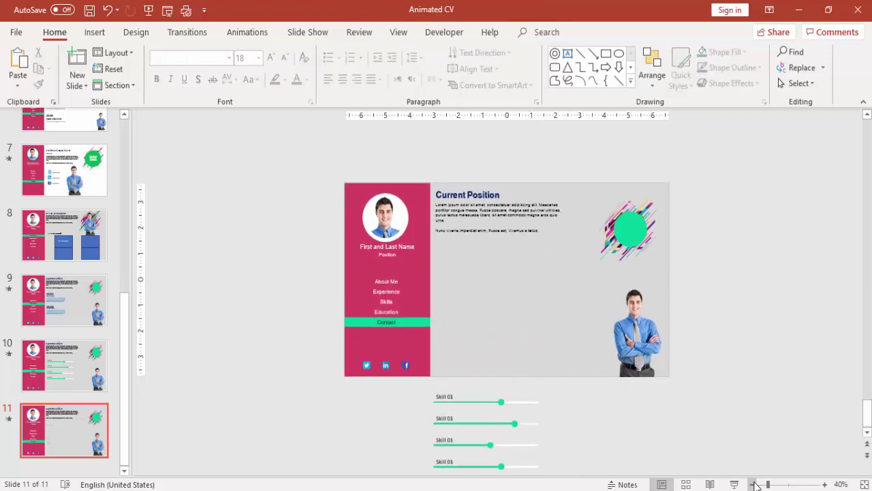
# - Arrange the Twitter, LinkedIn and Facebook icons in a vertical column in the grey content area beside the pink sidebar
pyautogui.click(824, 483)
pyautogui.click(823, 484)
pyautogui.click(823, 484)
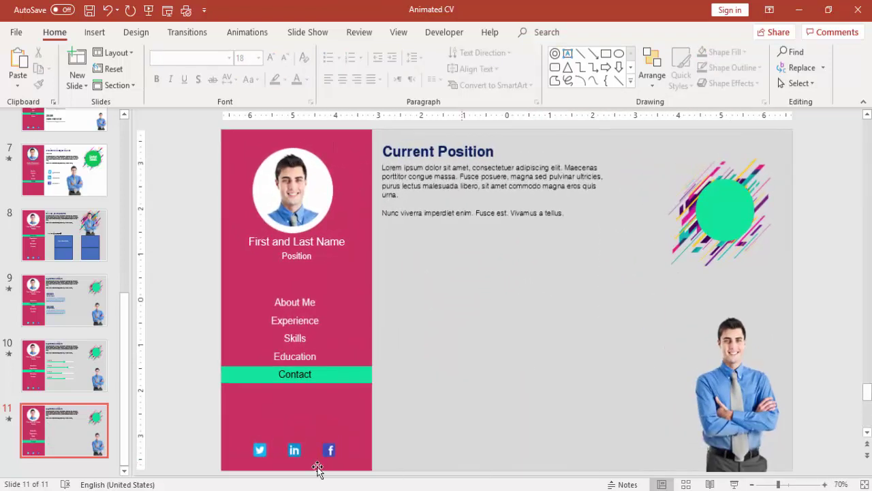
pyautogui.click(259, 449)
pyautogui.moveTo(260, 449); pyautogui.dragTo(403, 344)
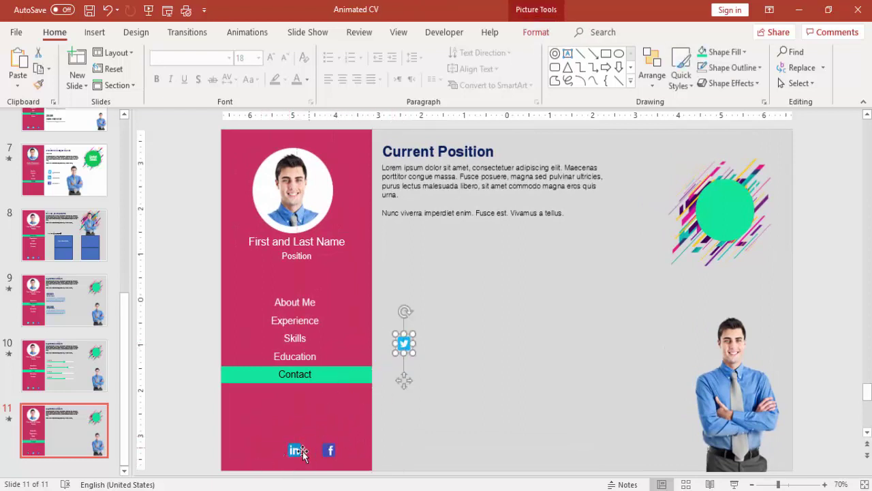
pyautogui.moveTo(301, 455); pyautogui.dragTo(400, 390)
pyautogui.moveTo(329, 450); pyautogui.dragTo(405, 412)
# - Move the standing man's picture towards the middle of slide 11's content area and enlarge it slightly
pyautogui.click(728, 419)
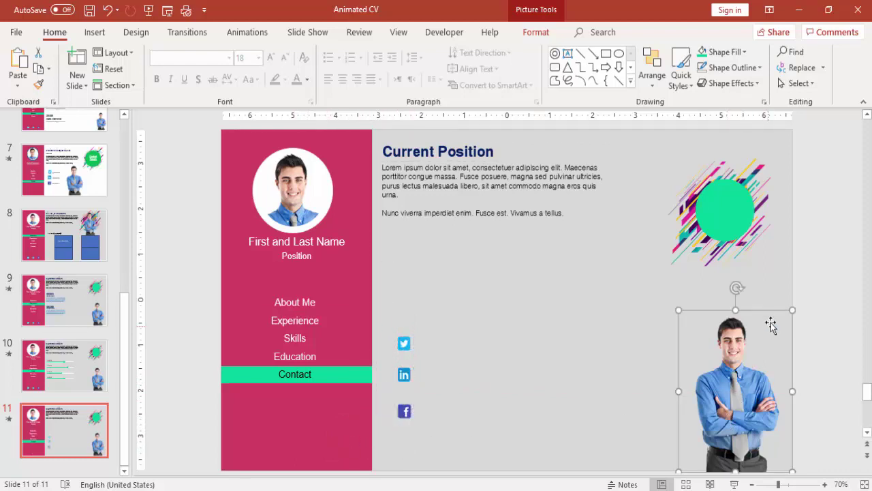
pyautogui.moveTo(736, 386); pyautogui.dragTo(568, 379)
pyautogui.moveTo(620, 310); pyautogui.dragTo(632, 294)
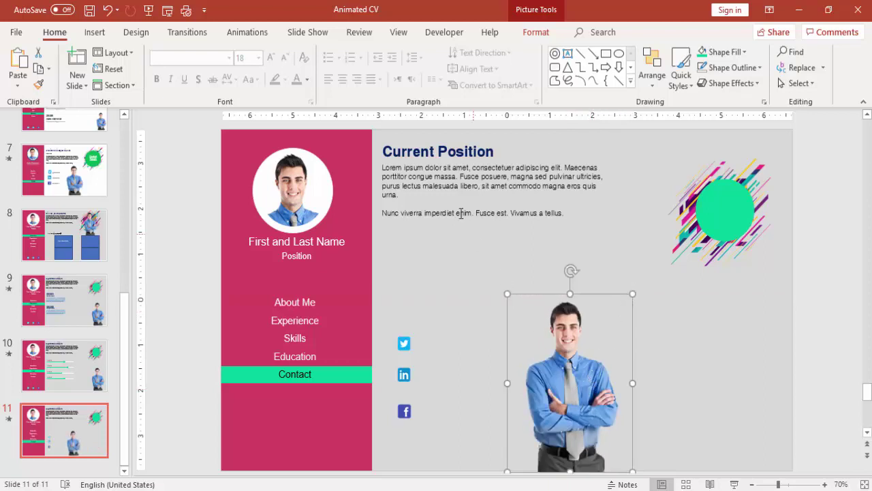
# - Replace the "Current Position" heading on slide 11 with "Your emailid"
pyautogui.moveTo(392, 147); pyautogui.dragTo(545, 164)
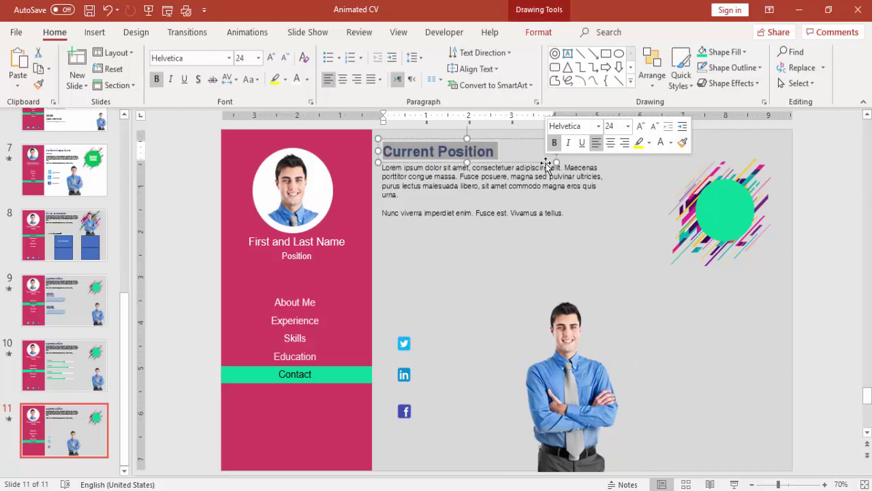
pyautogui.write('You')
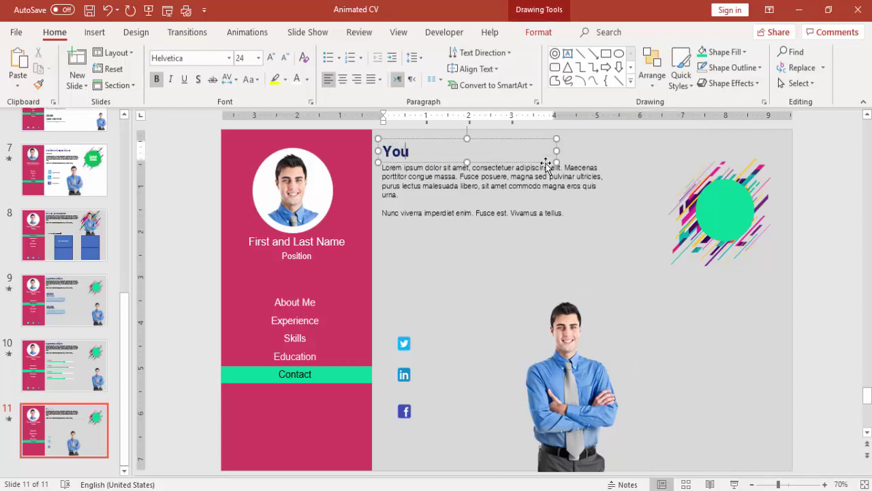
pyautogui.write('r emailid')
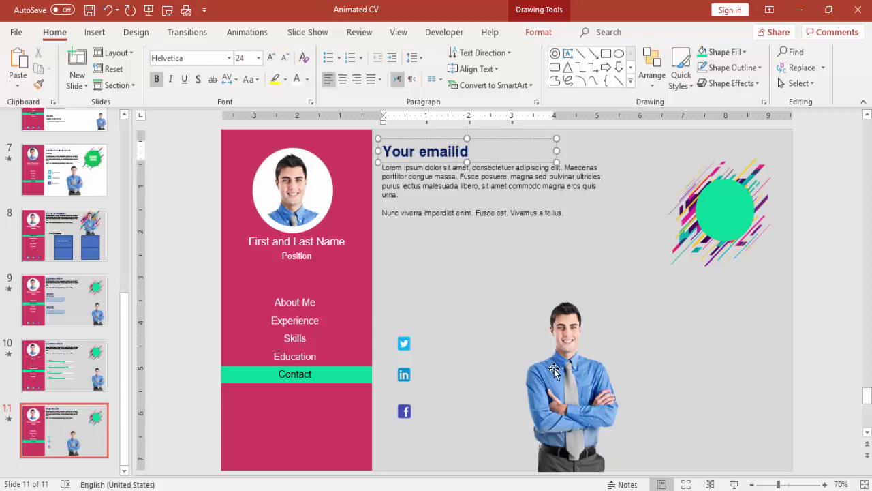
pyautogui.click(808, 280)
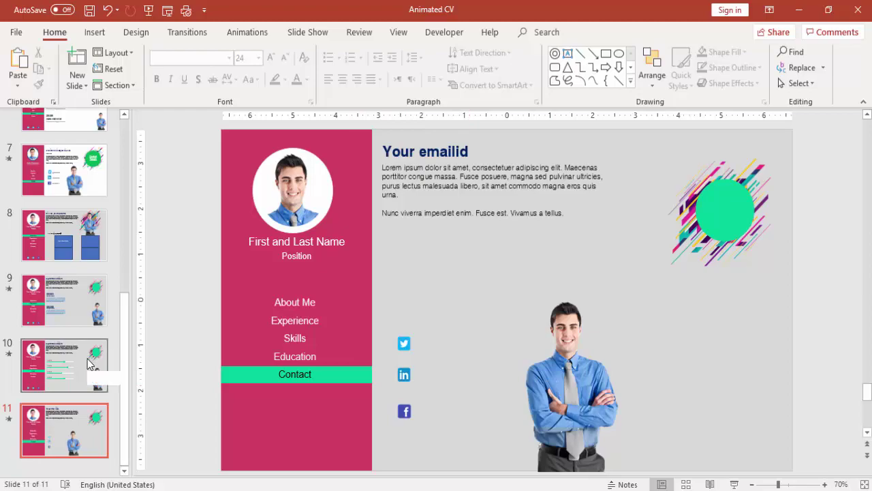
# - Play the slide show from slide 8 through the Experience and Skills slides to check the Morph transitions
pyautogui.click(60, 254)
pyautogui.hotkey('shift', 'F5')
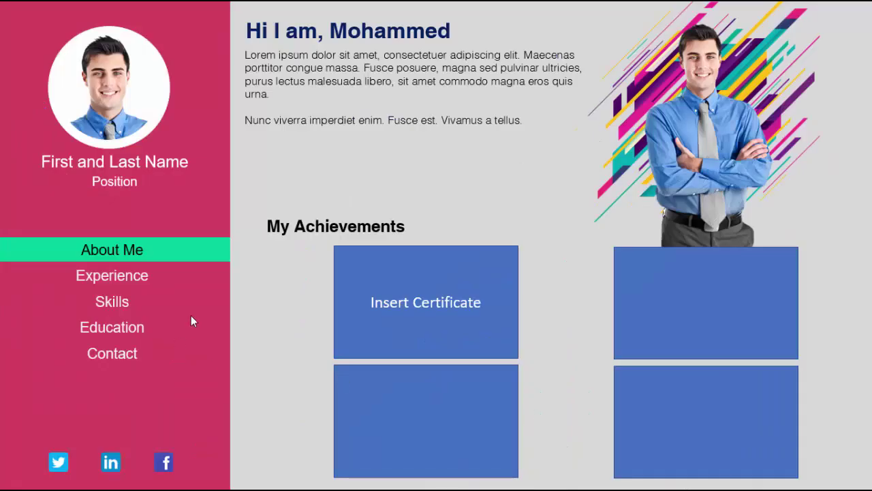
pyautogui.click(855, 259)
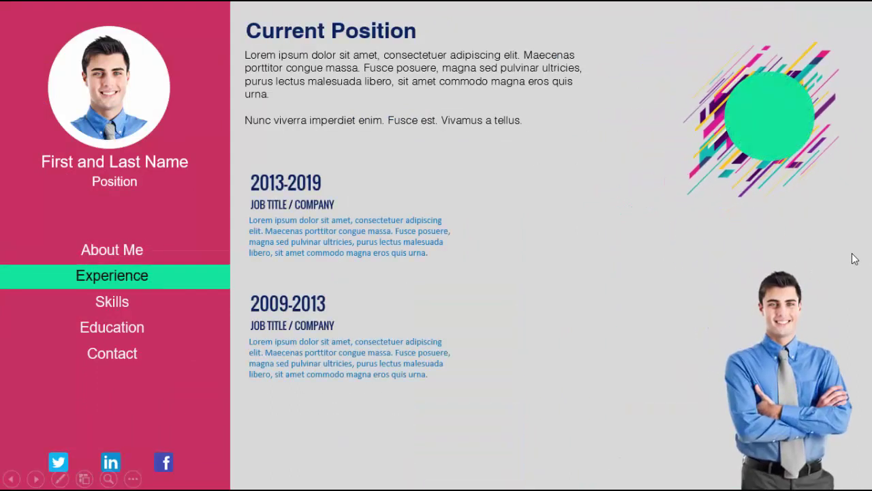
pyautogui.click(854, 259)
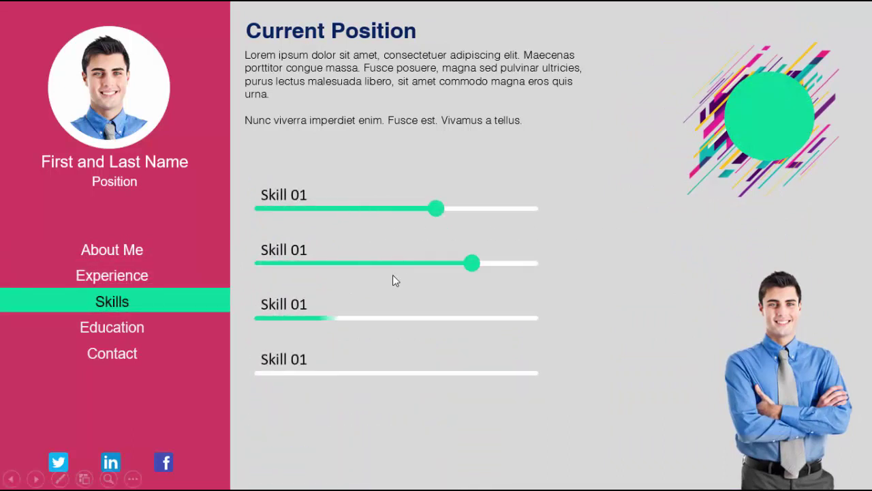